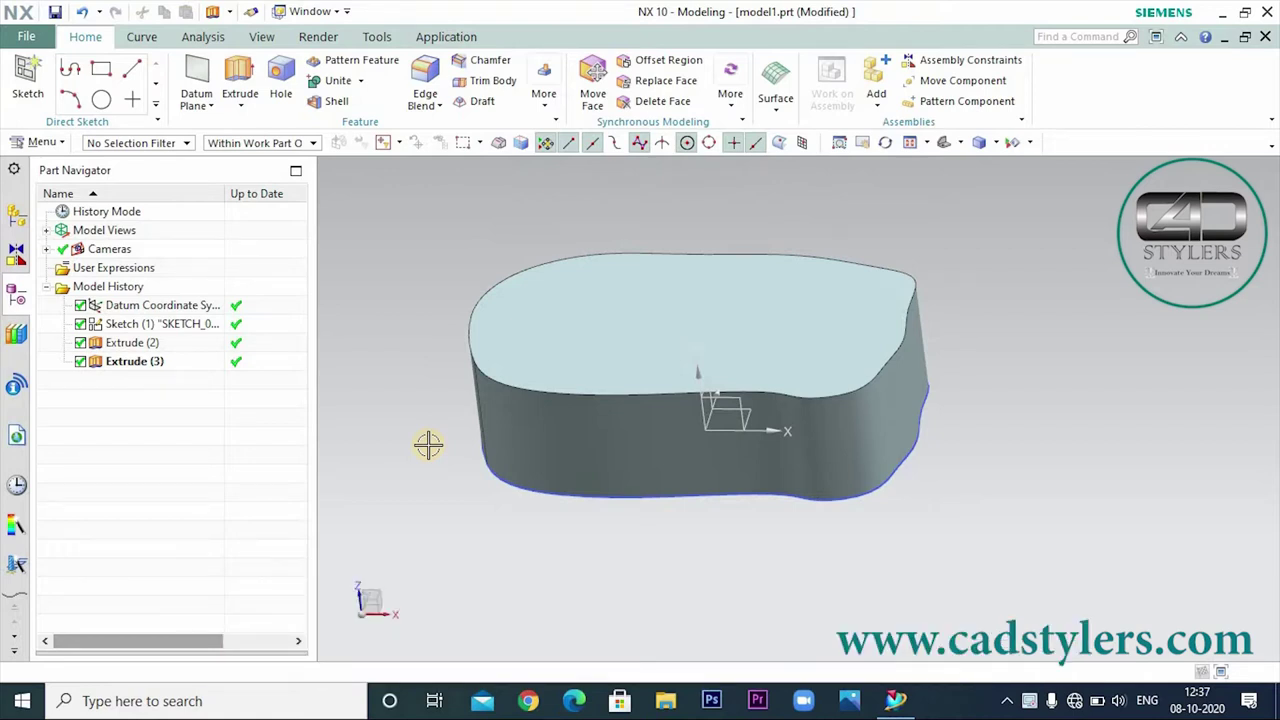
# Examine the model from several angles and highlight the inner and outer extrusions in turn from the model history.
pyautogui.moveTo(428, 444); pyautogui.dragTo(1011, 480, button='middle')
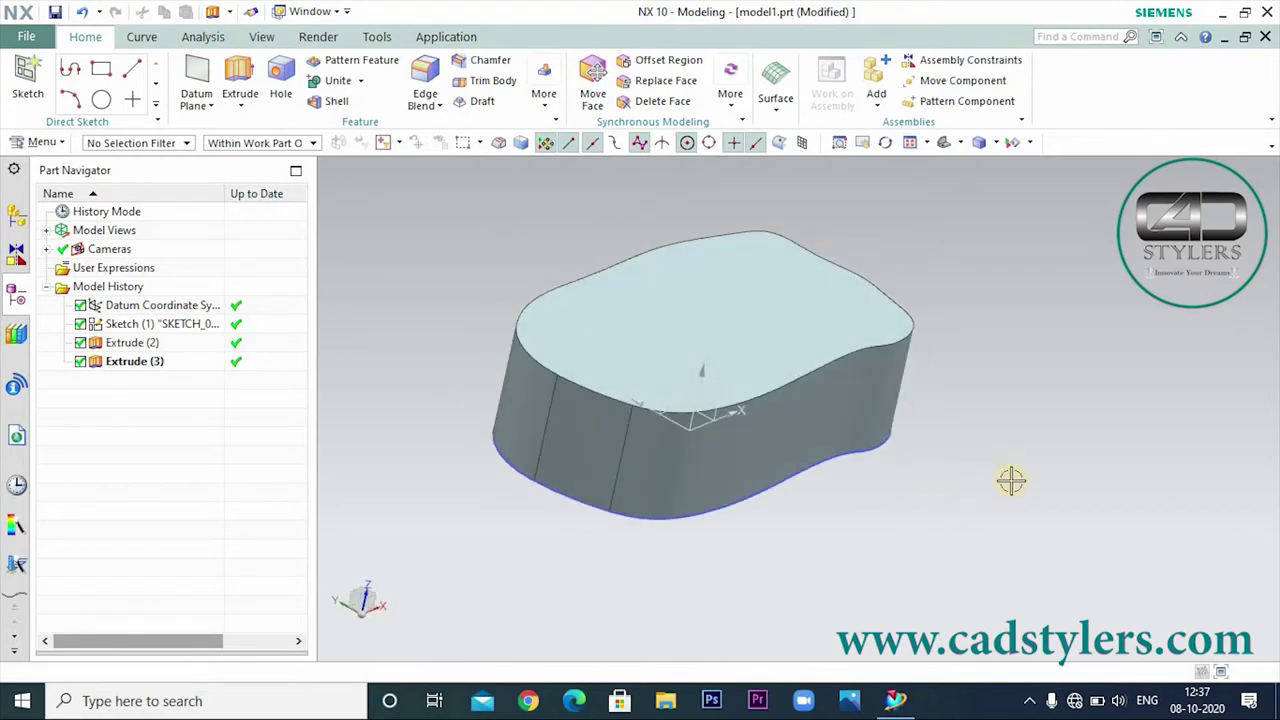
pyautogui.moveTo(966, 488)
pyautogui.mouseDown(button='middle')
pyautogui.moveTo(917, 523)
pyautogui.moveTo(949, 488)
pyautogui.moveTo(897, 503)
pyautogui.moveTo(929, 517)
pyautogui.moveTo(956, 489)
pyautogui.moveTo(979, 488)
pyautogui.moveTo(937, 489)
pyautogui.moveTo(971, 463)
pyautogui.moveTo(965, 499)
pyautogui.mouseUp(button='middle')
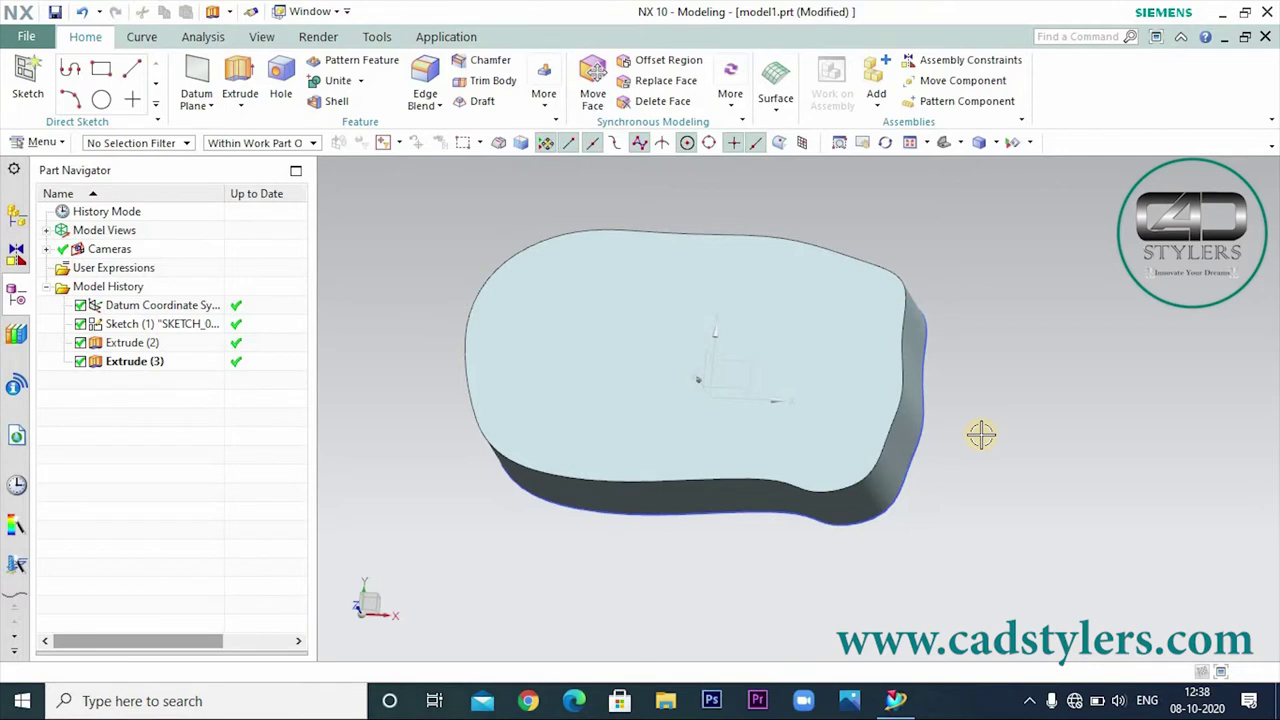
pyautogui.moveTo(981, 434); pyautogui.dragTo(1047, 344, button='middle')
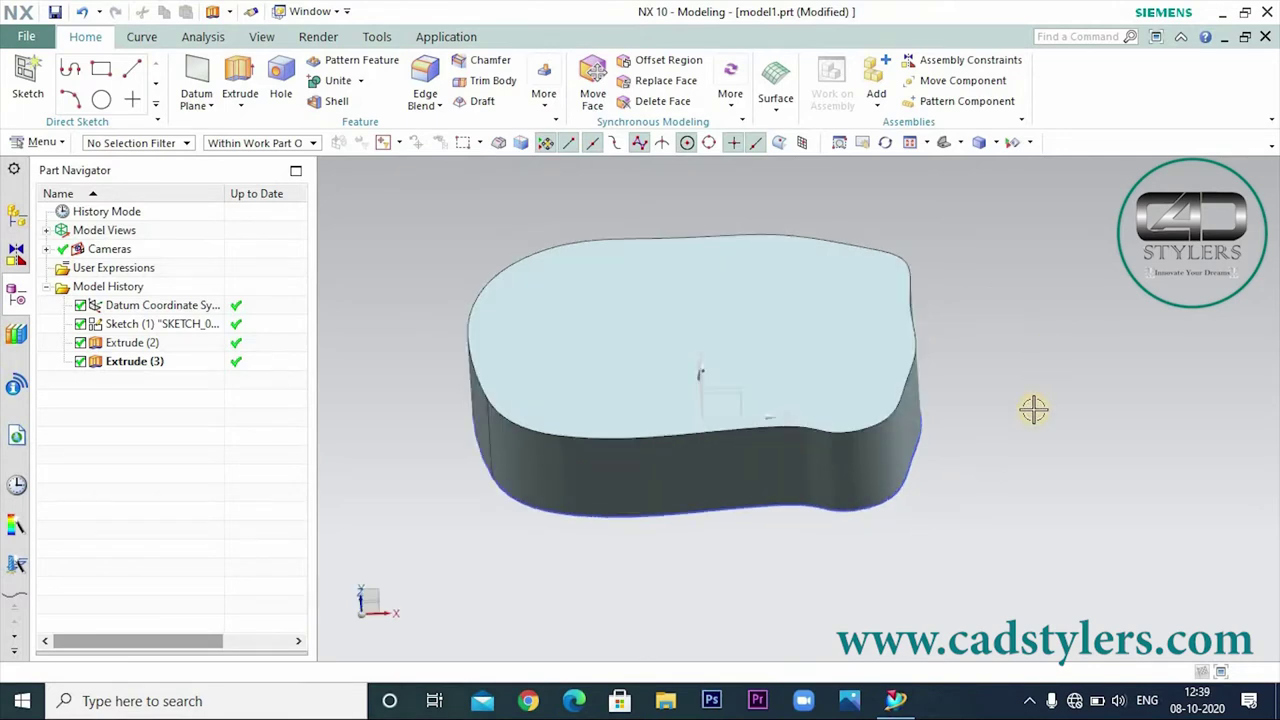
pyautogui.moveTo(1011, 396)
pyautogui.mouseDown(button='middle')
pyautogui.moveTo(988, 388)
pyautogui.moveTo(1013, 394)
pyautogui.mouseUp(button='middle')
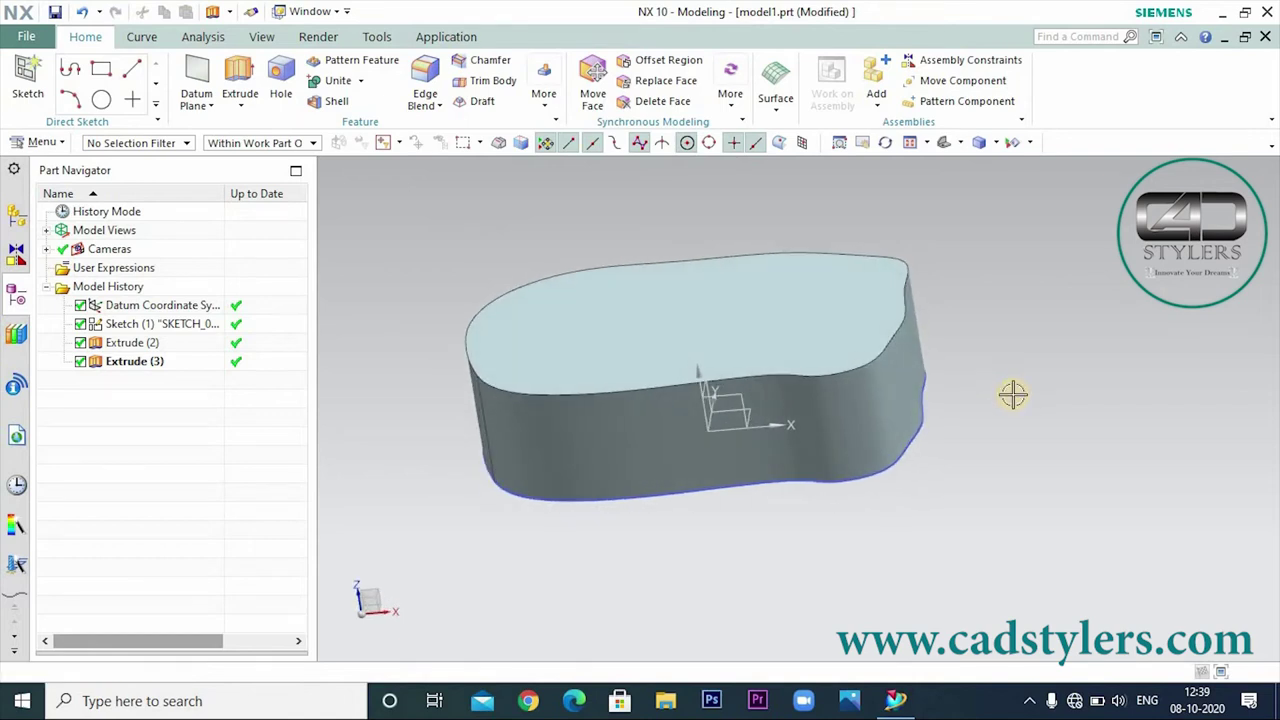
pyautogui.moveTo(1019, 388); pyautogui.dragTo(1021, 416, button='middle')
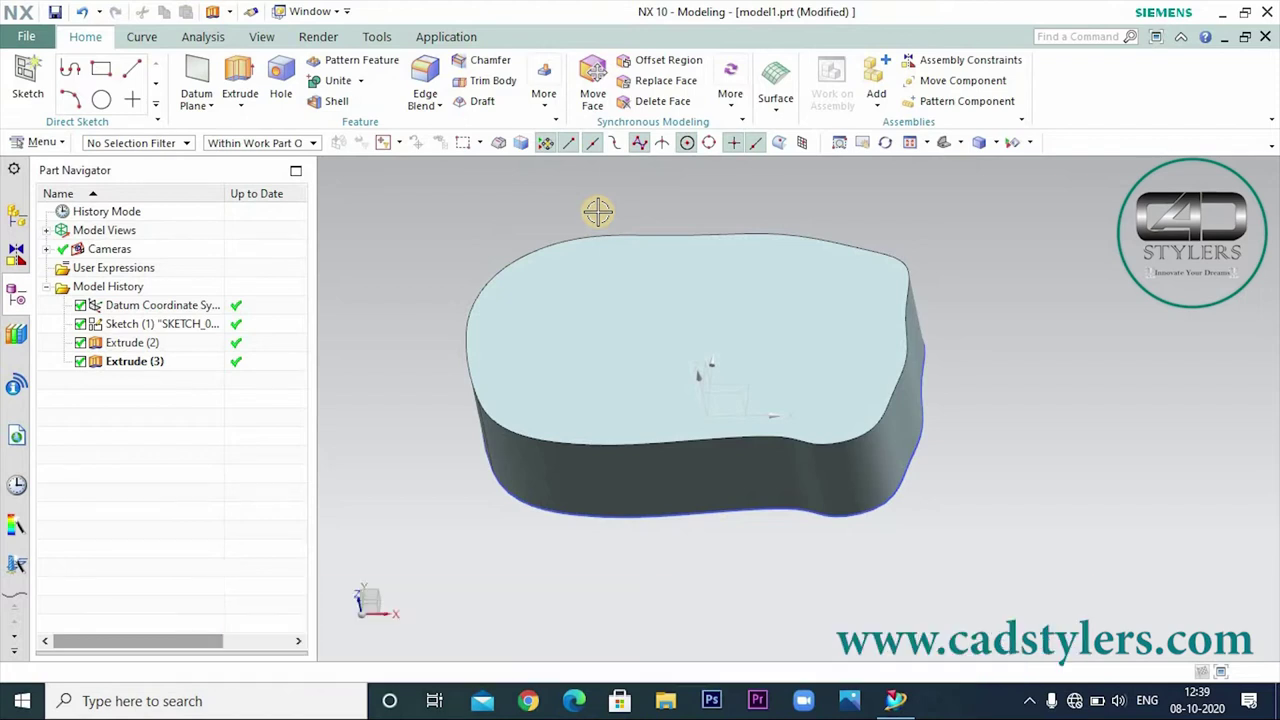
pyautogui.moveTo(703, 297)
pyautogui.mouseDown(button='middle')
pyautogui.moveTo(694, 306)
pyautogui.moveTo(689, 274)
pyautogui.moveTo(696, 306)
pyautogui.mouseUp(button='middle')
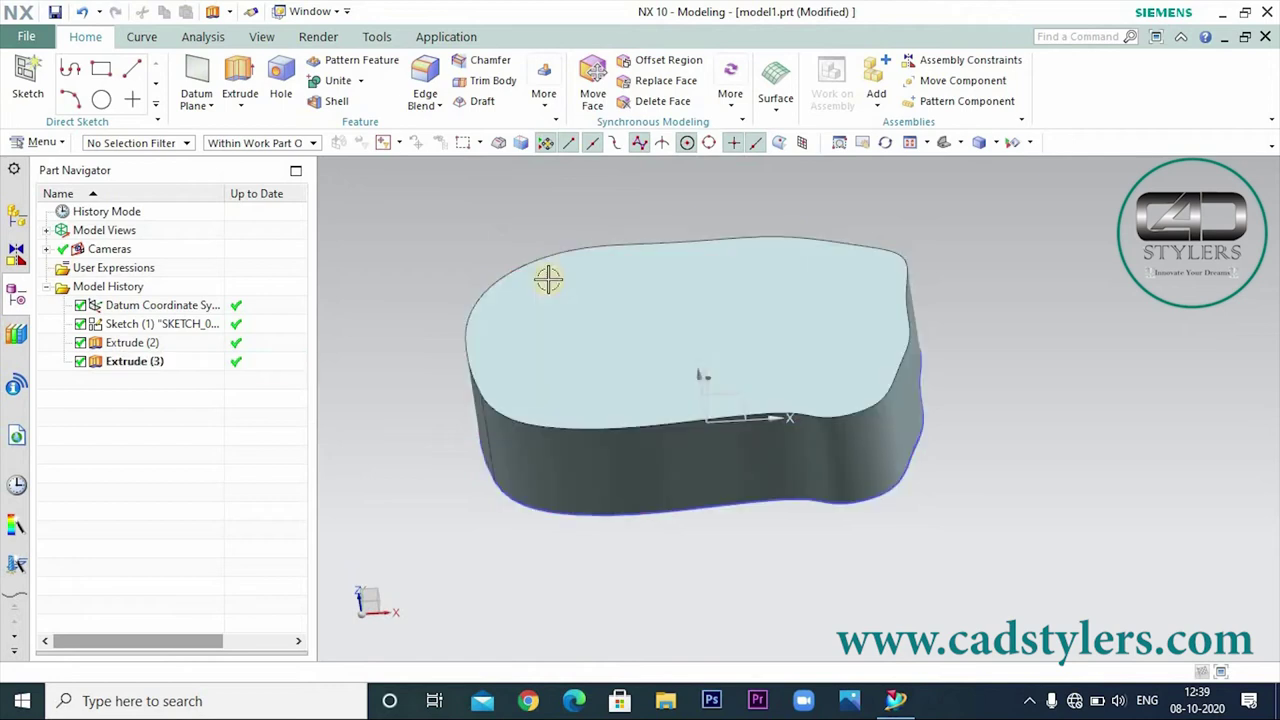
pyautogui.click(140, 344)
pyautogui.moveTo(343, 351); pyautogui.dragTo(305, 347, button='middle')
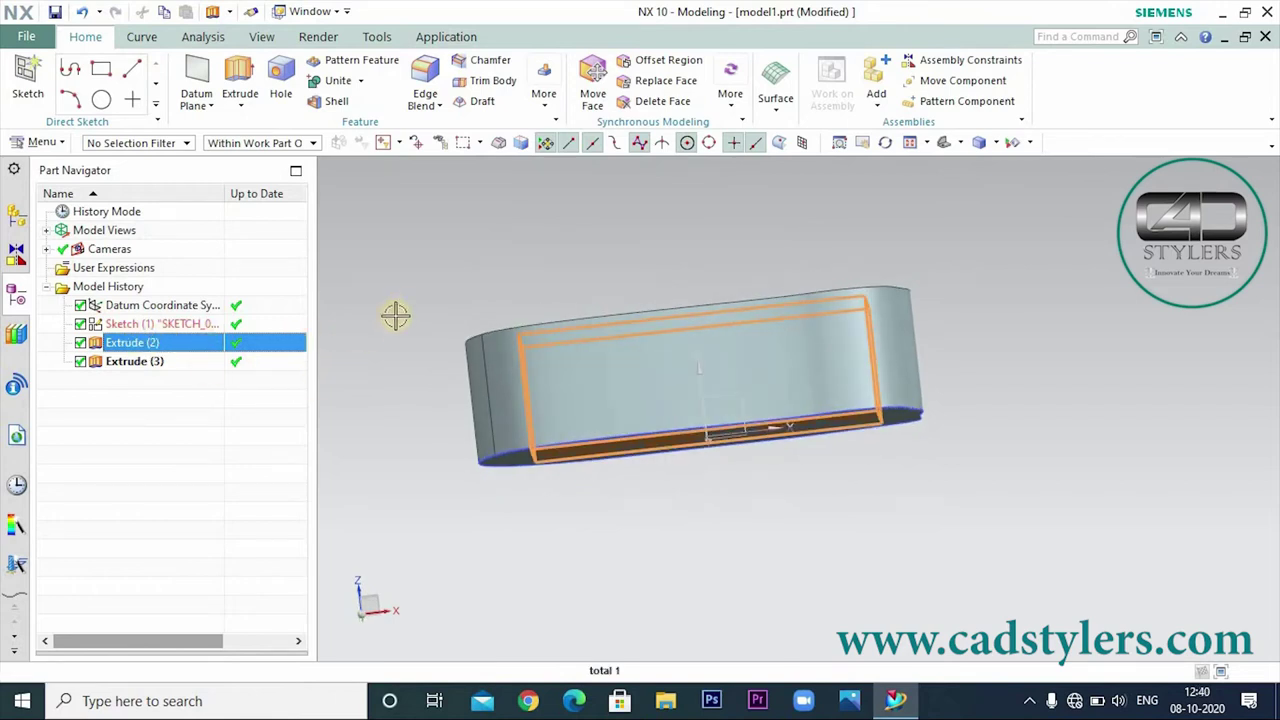
pyautogui.moveTo(407, 291); pyautogui.dragTo(398, 237, button='middle')
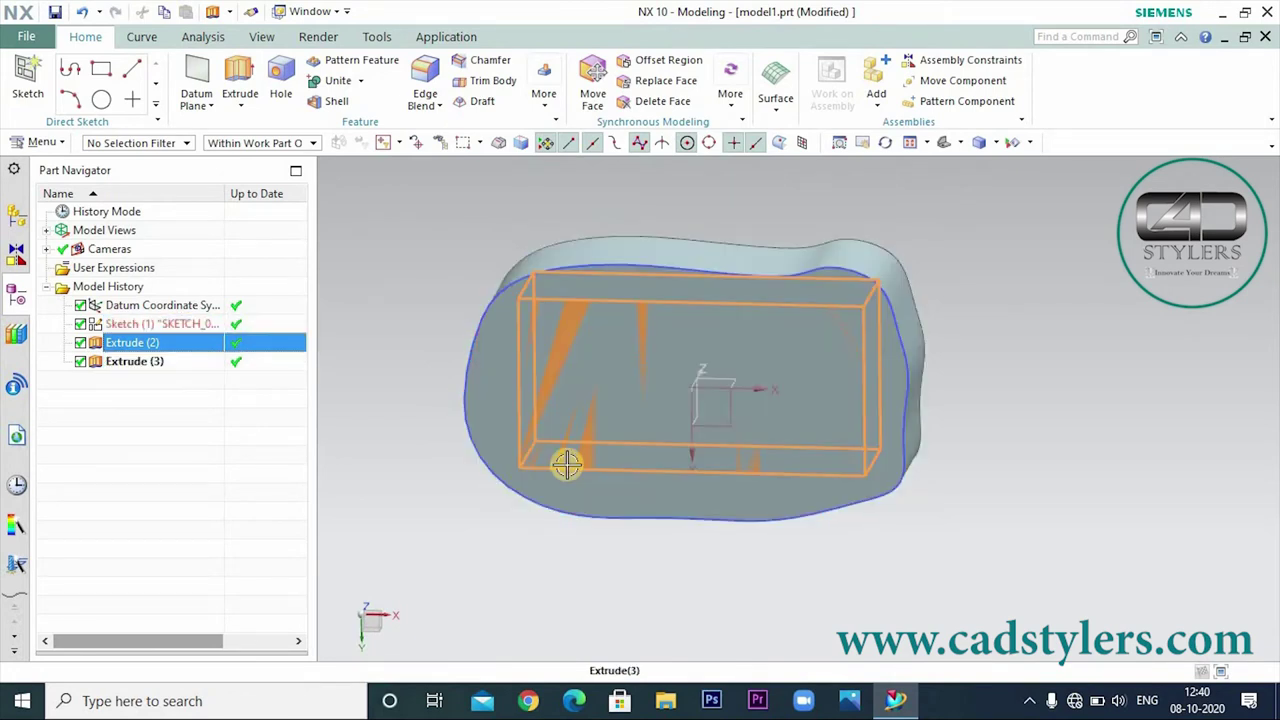
pyautogui.moveTo(971, 292); pyautogui.dragTo(966, 411, button='middle')
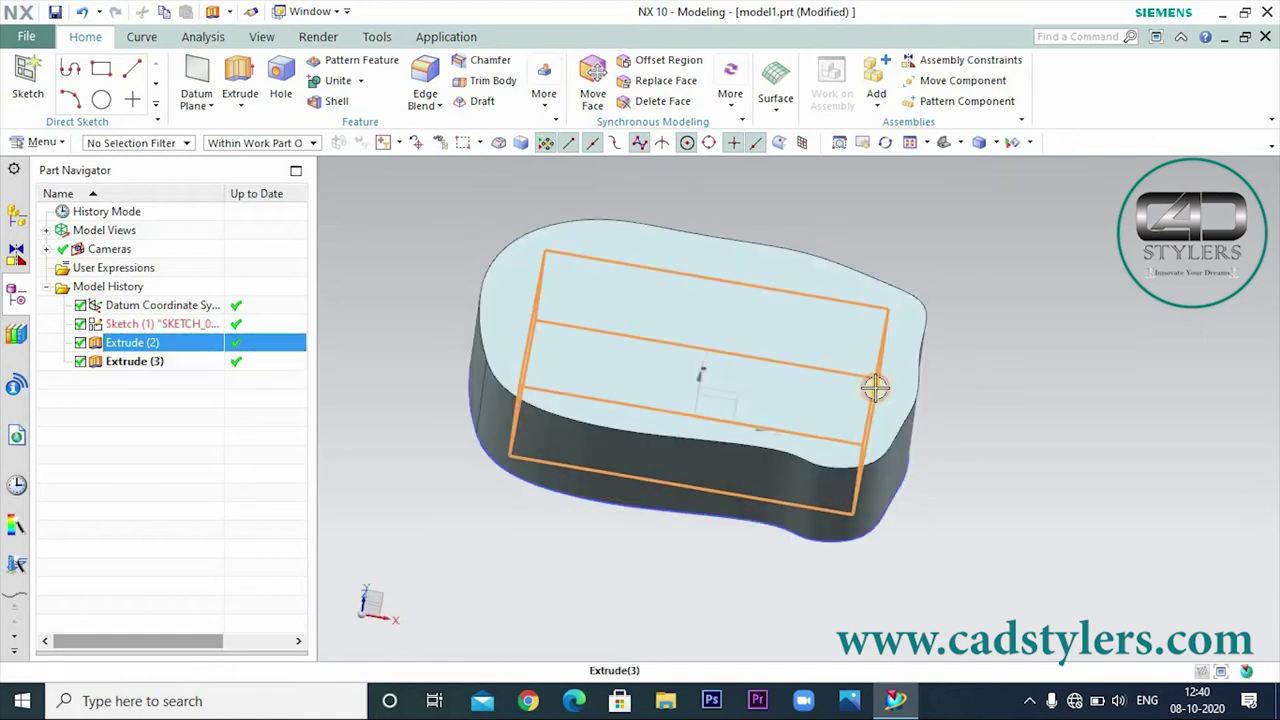
pyautogui.click(877, 389)
pyautogui.click(151, 365)
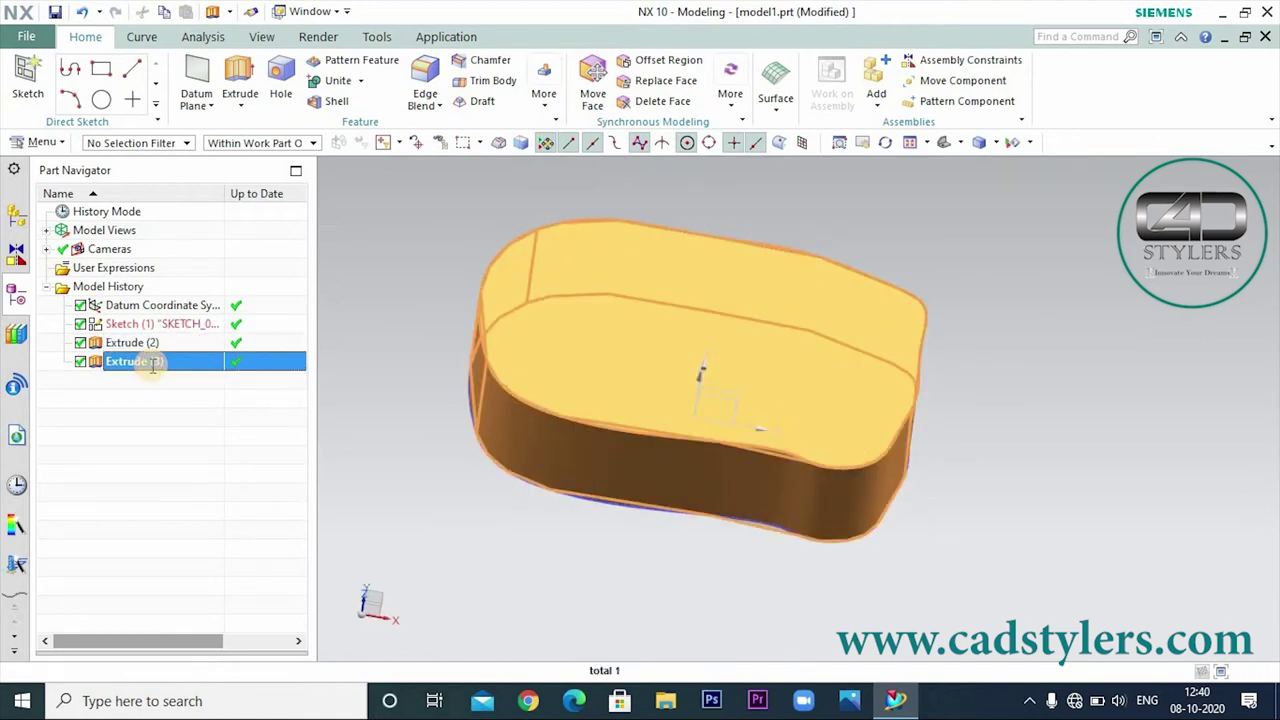
pyautogui.click(151, 365)
pyautogui.click(143, 401)
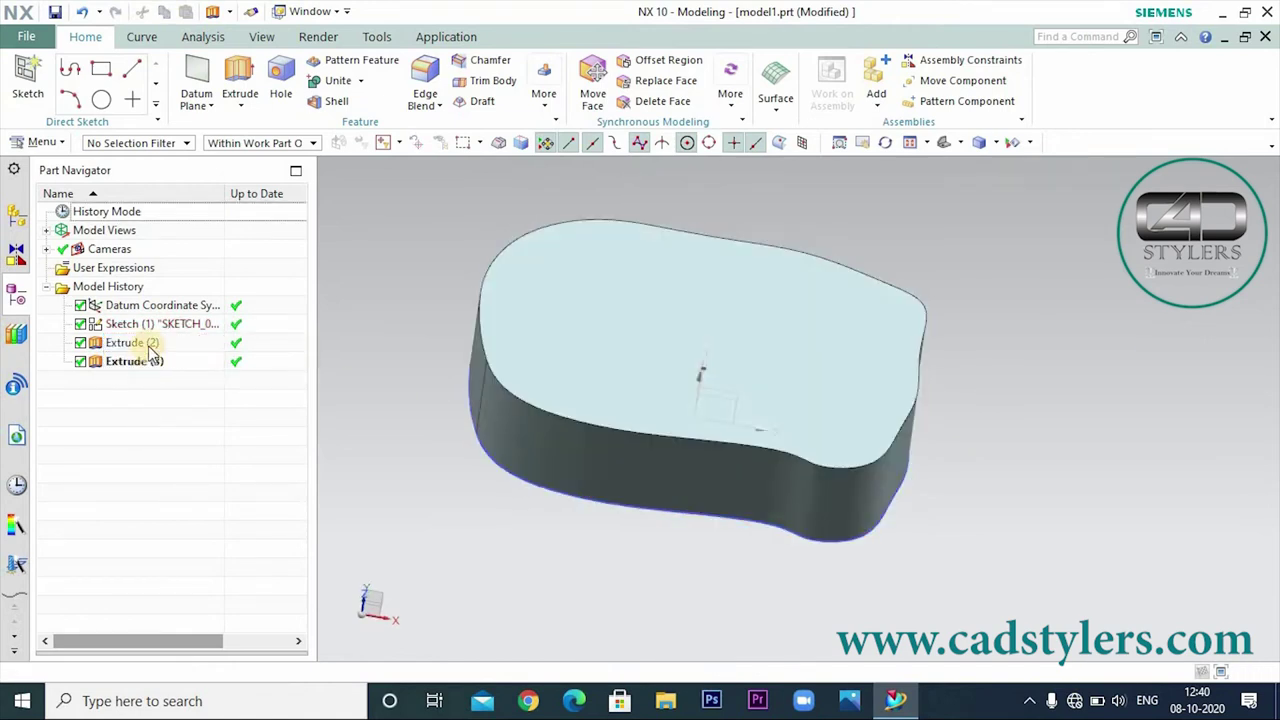
# Edit the object display of the outer extruded body, setting its shaded translucency to 61.
pyautogui.moveTo(524, 483); pyautogui.dragTo(515, 460, button='middle')
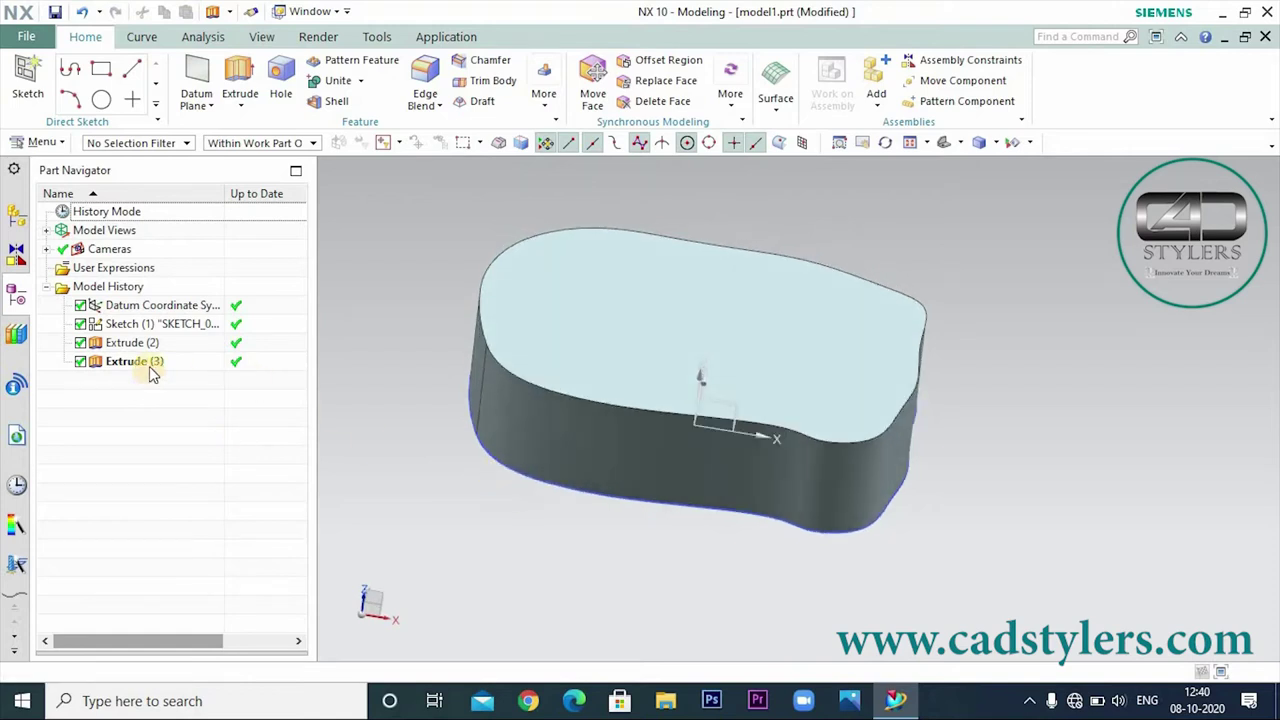
pyautogui.click(42, 145)
pyautogui.moveTo(50, 188)
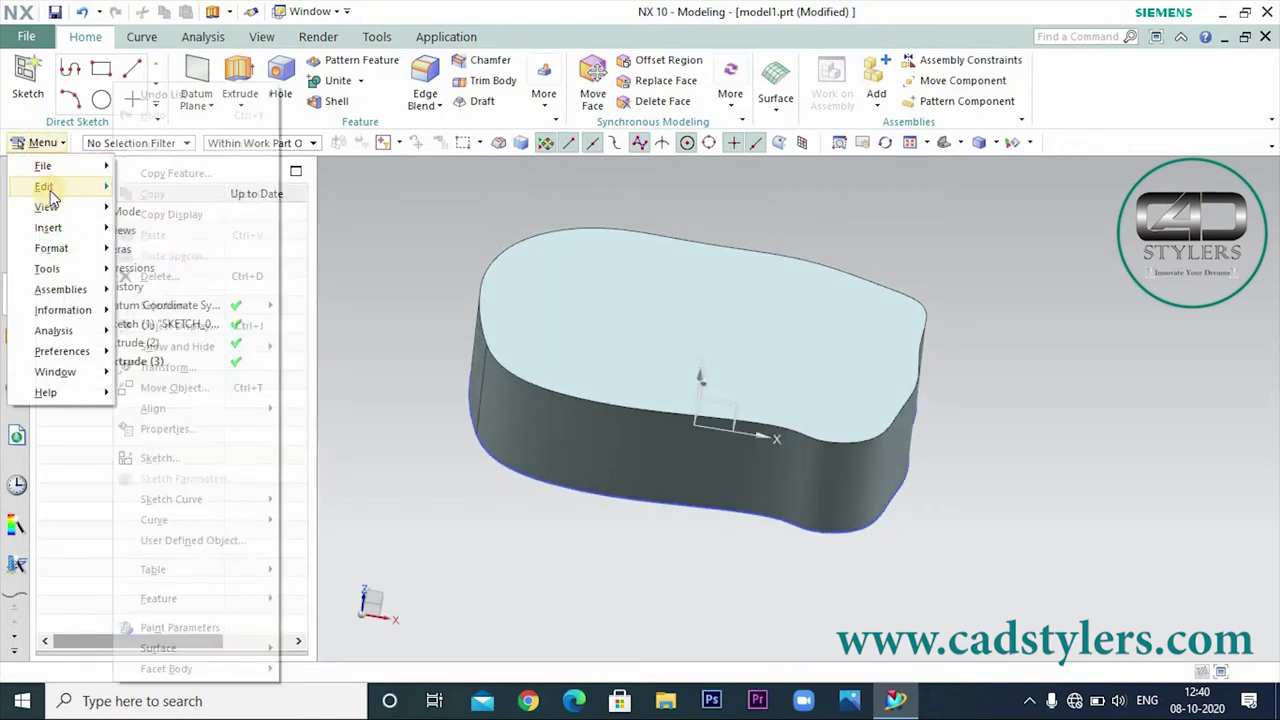
pyautogui.click(180, 328)
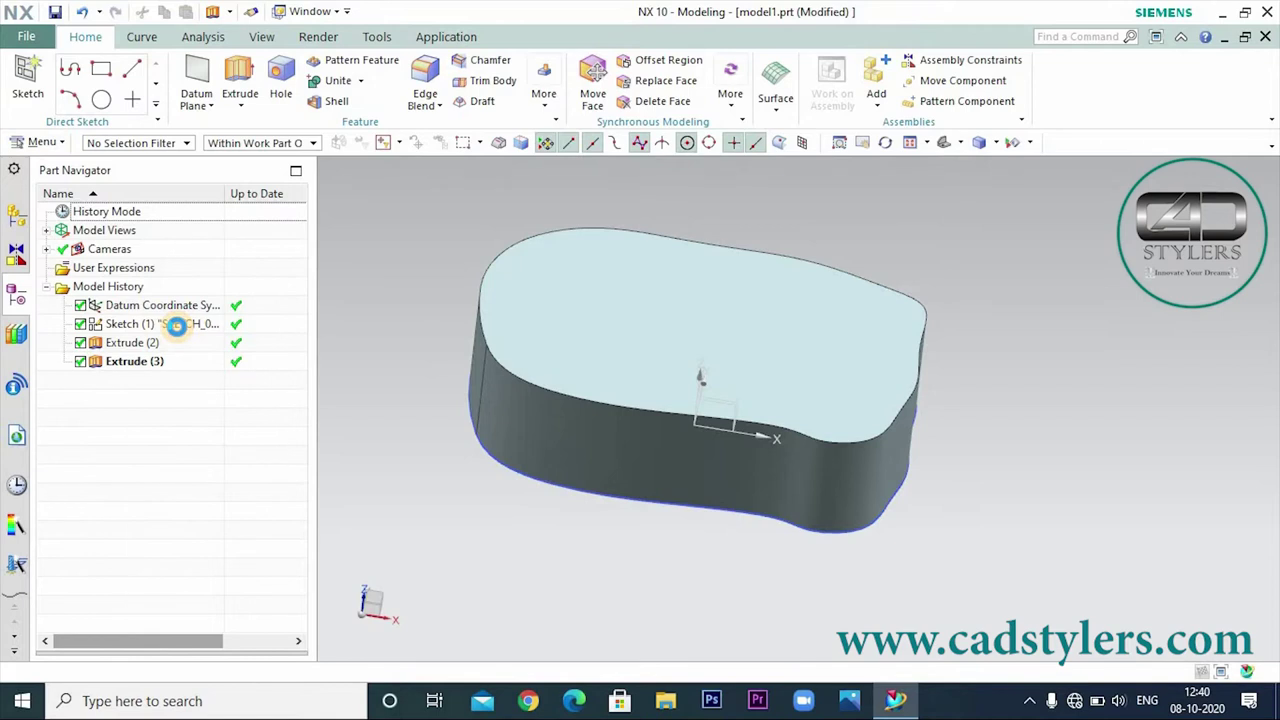
pyautogui.click(583, 337)
pyautogui.click(180, 346)
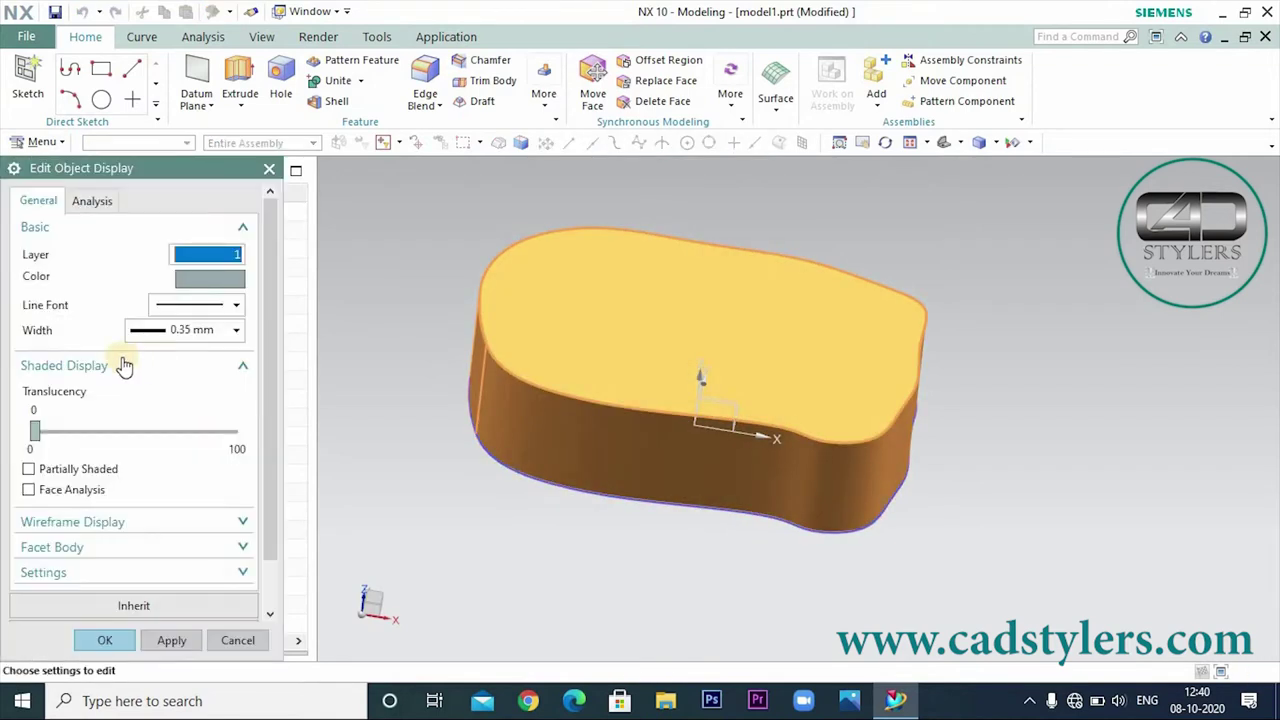
pyautogui.moveTo(34, 430); pyautogui.dragTo(163, 446)
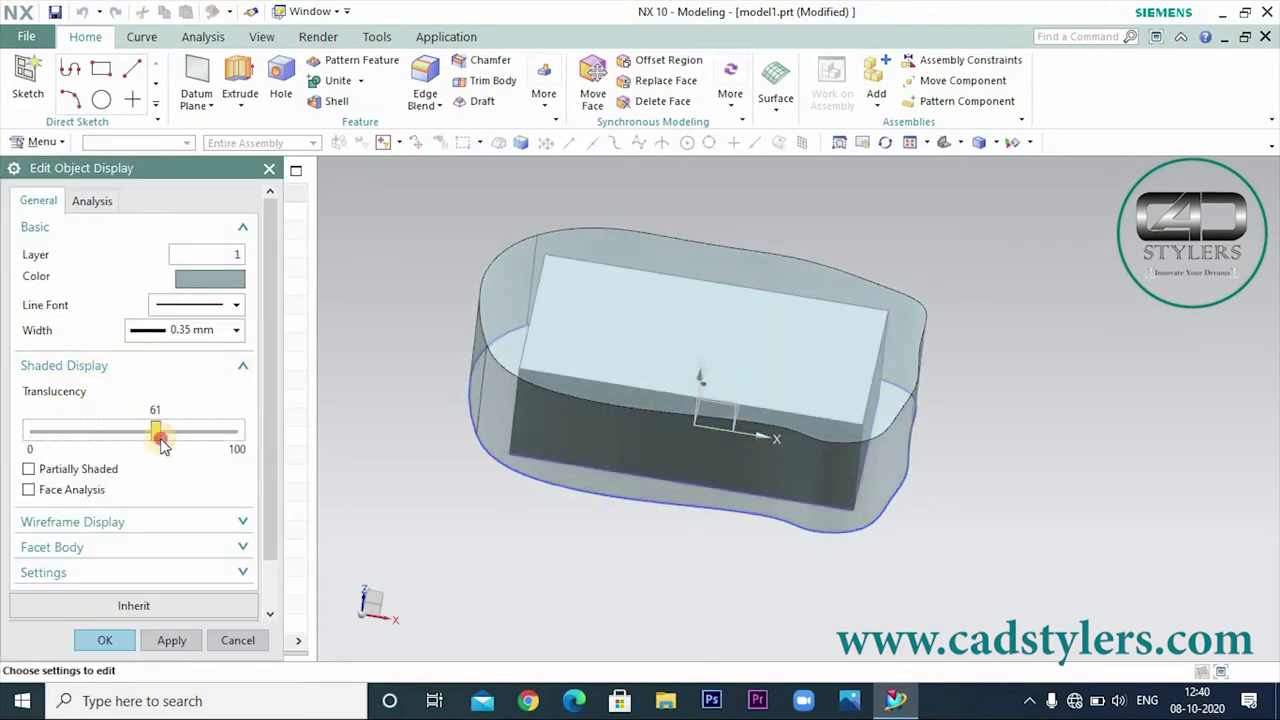
pyautogui.click(104, 640)
# Open the inner rectangular block's extrusion for editing with rollback, check its distance limits, and close it without changes.
pyautogui.moveTo(1032, 335); pyautogui.dragTo(1023, 297, button='middle')
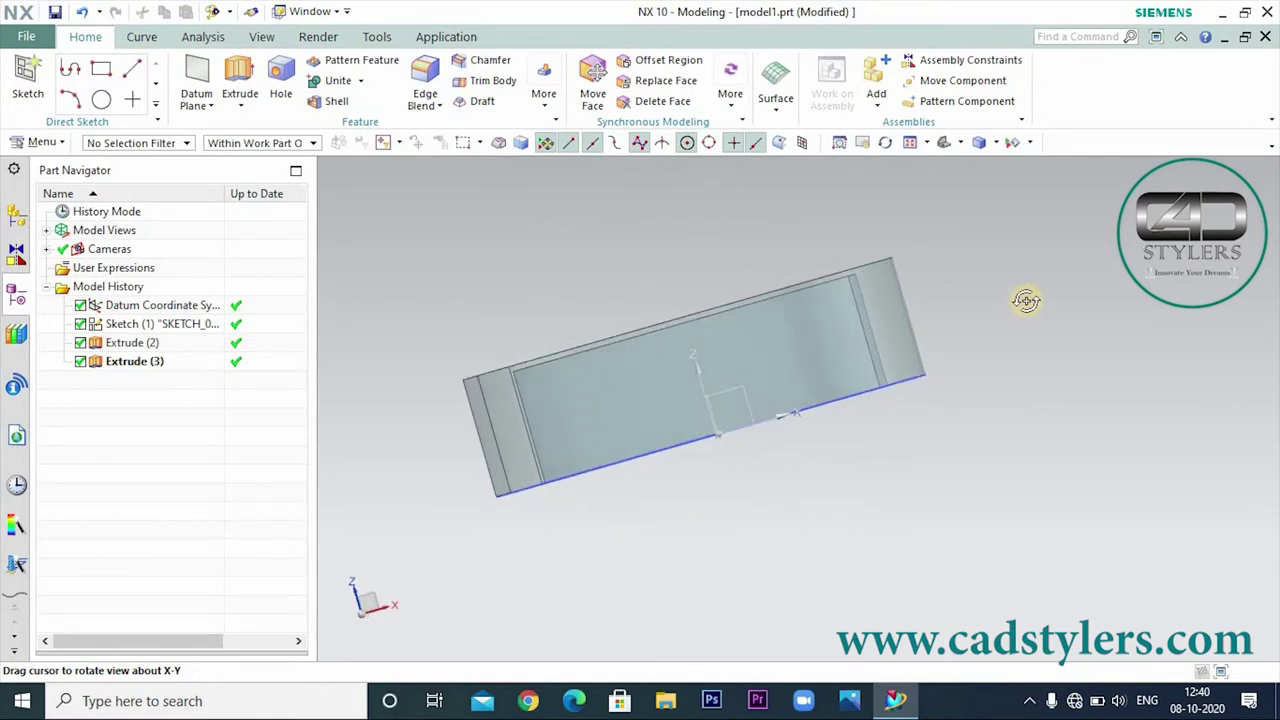
pyautogui.rightClick(140, 345)
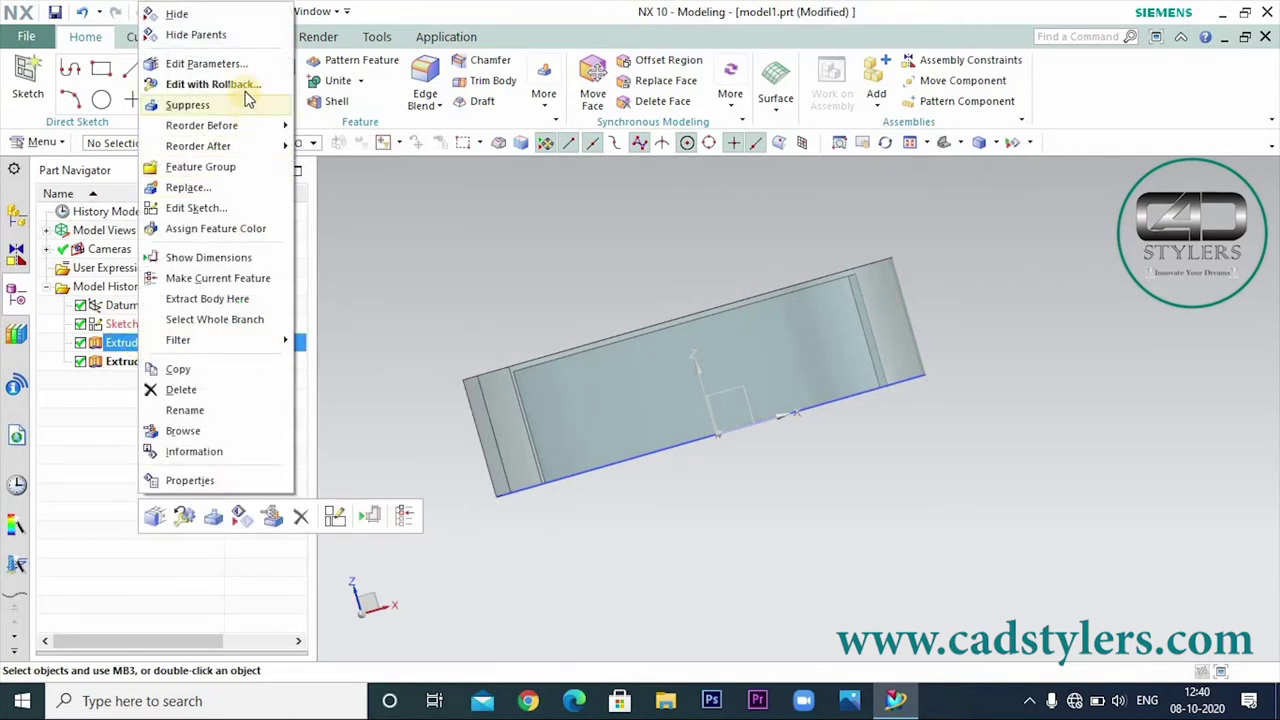
pyautogui.click(212, 84)
pyautogui.moveTo(440, 300)
pyautogui.mouseDown(button='middle')
pyautogui.moveTo(429, 329)
pyautogui.moveTo(430, 300)
pyautogui.mouseUp(button='middle')
pyautogui.click(160, 404)
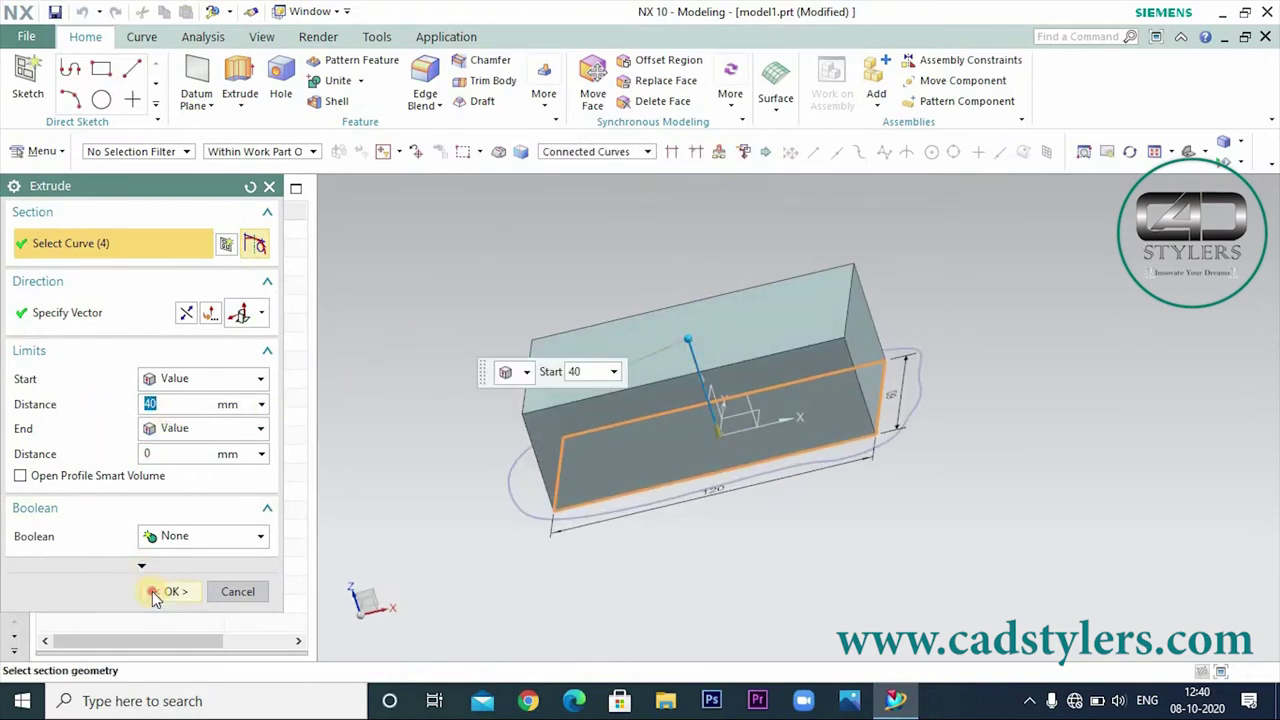
pyautogui.click(170, 591)
# Check the outer body's extrusion limits with rollback editing, and inspect how it encloses the inner block.
pyautogui.rightClick(146, 365)
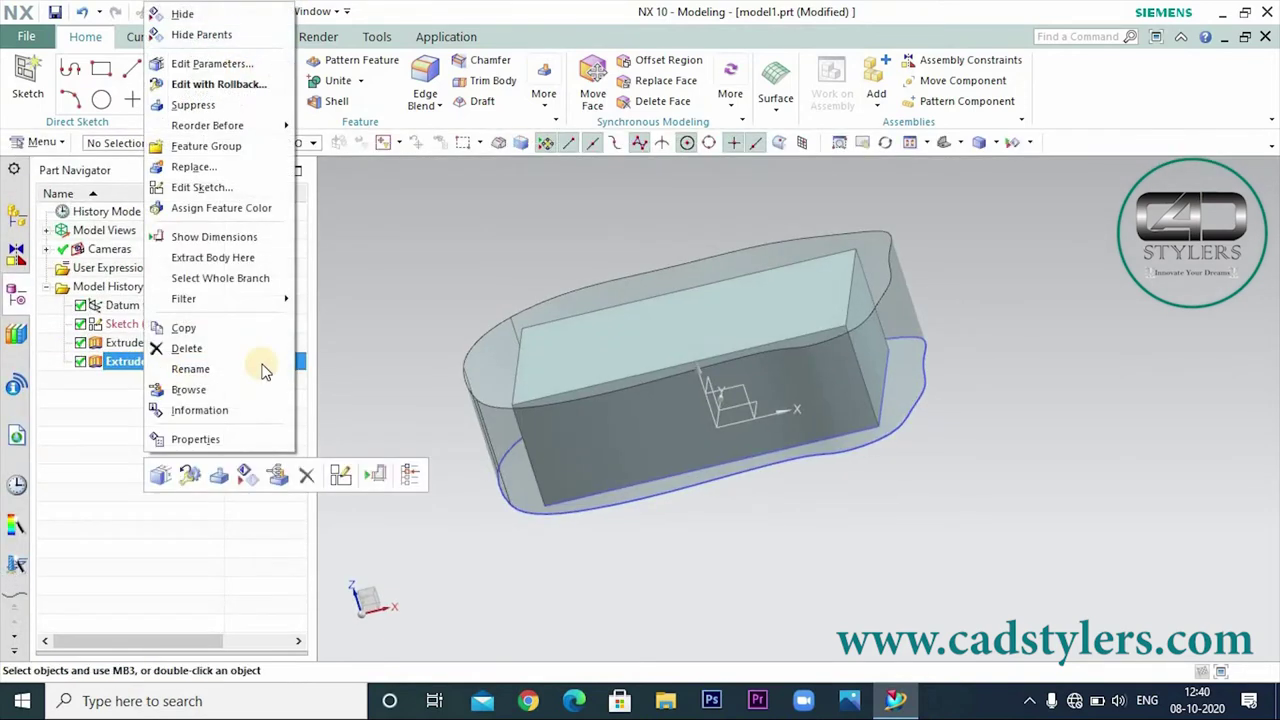
pyautogui.click(244, 86)
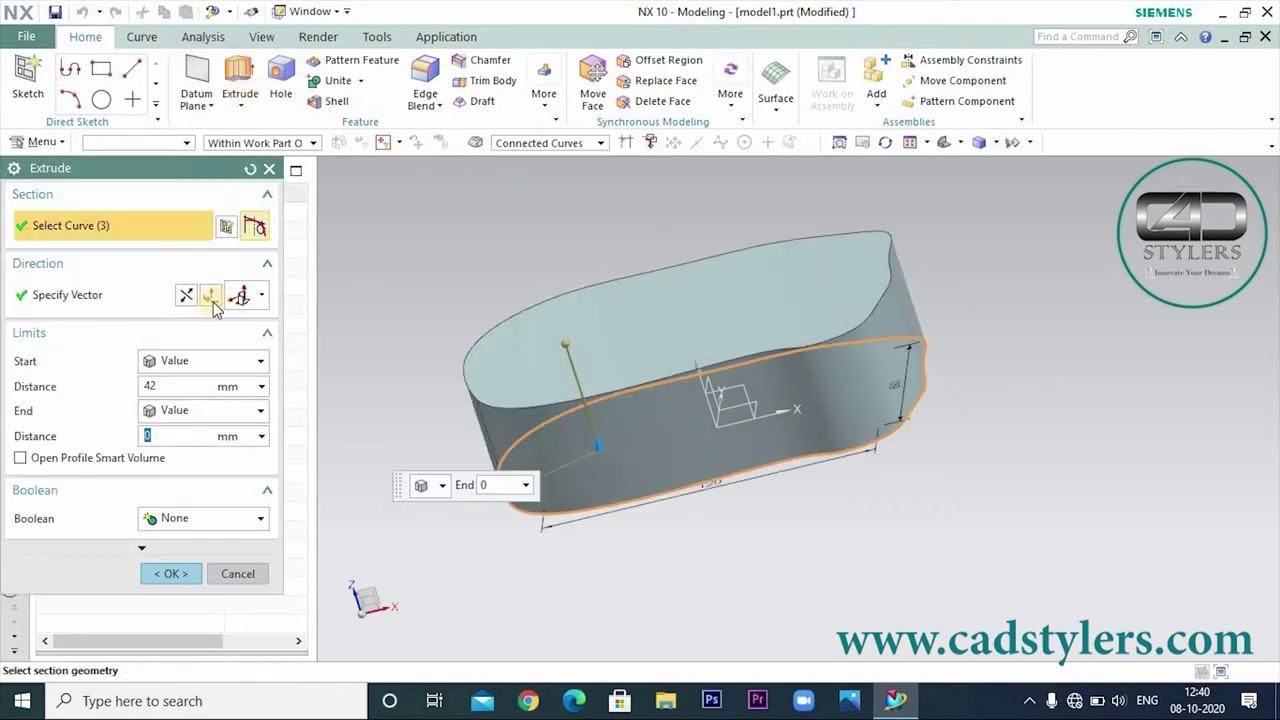
pyautogui.click(163, 404)
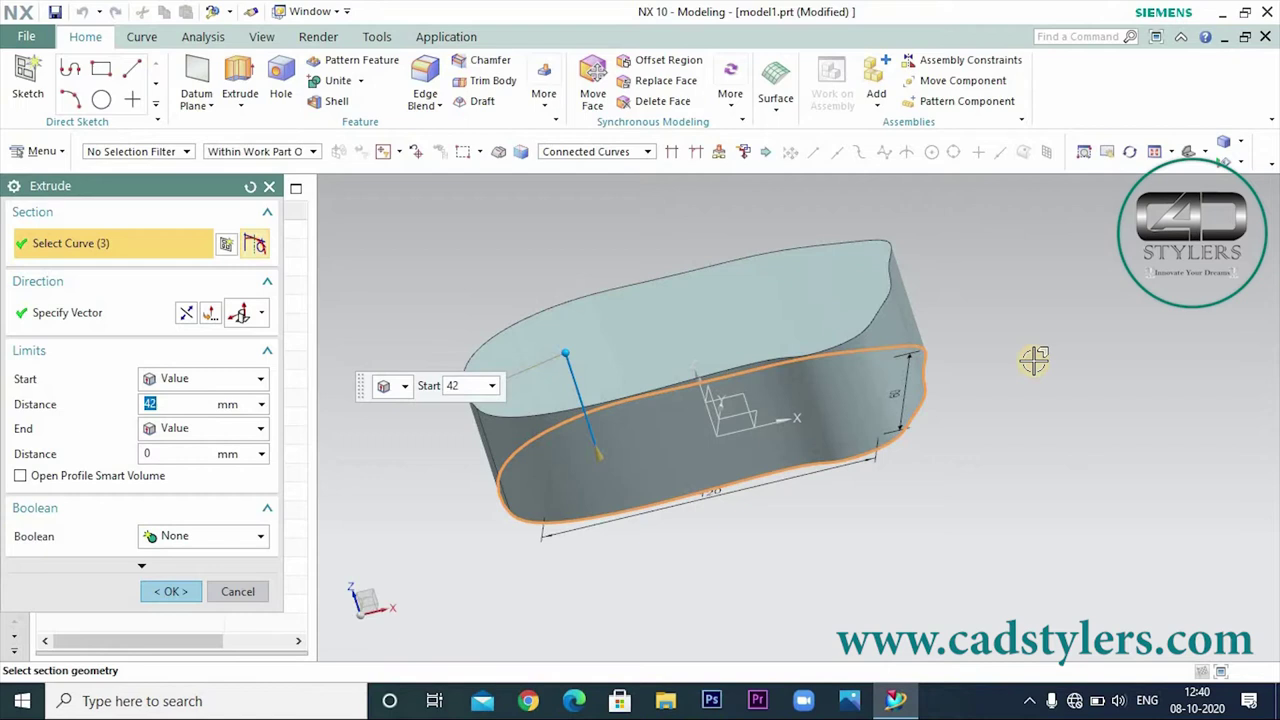
pyautogui.click(166, 591)
pyautogui.moveTo(963, 360); pyautogui.dragTo(982, 306, button='middle')
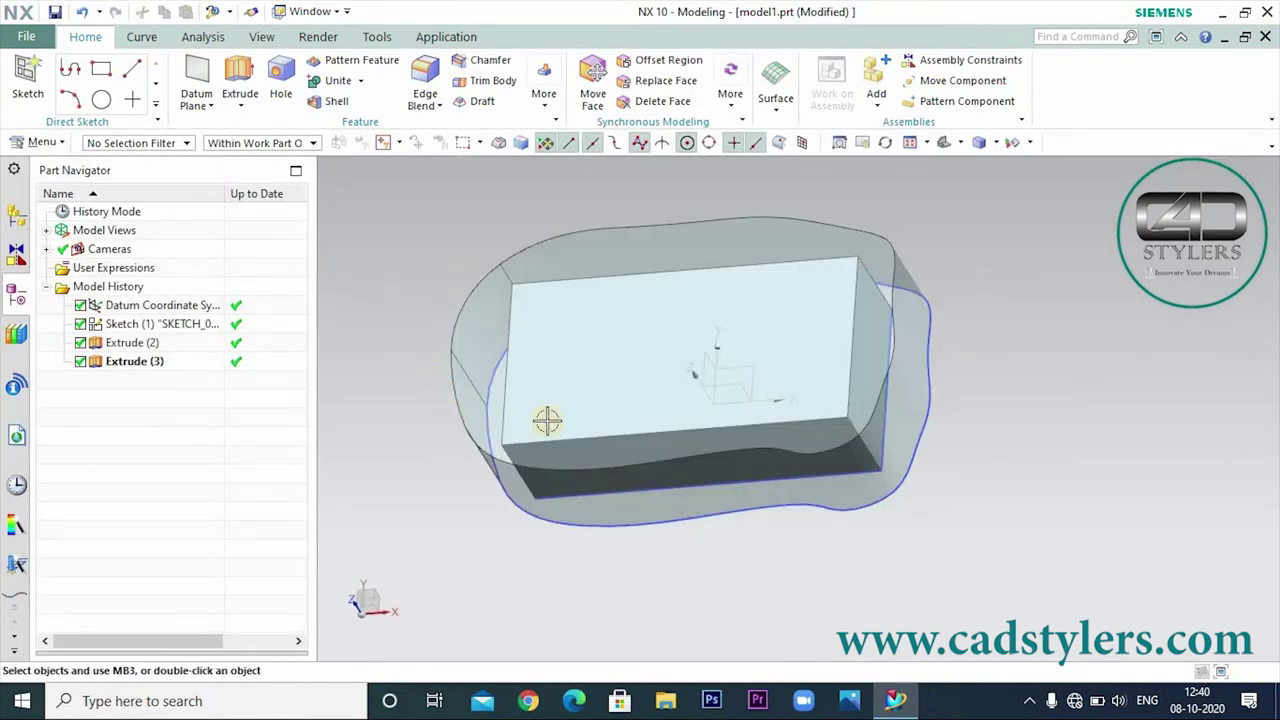
pyautogui.moveTo(976, 497); pyautogui.dragTo(991, 511, button='middle')
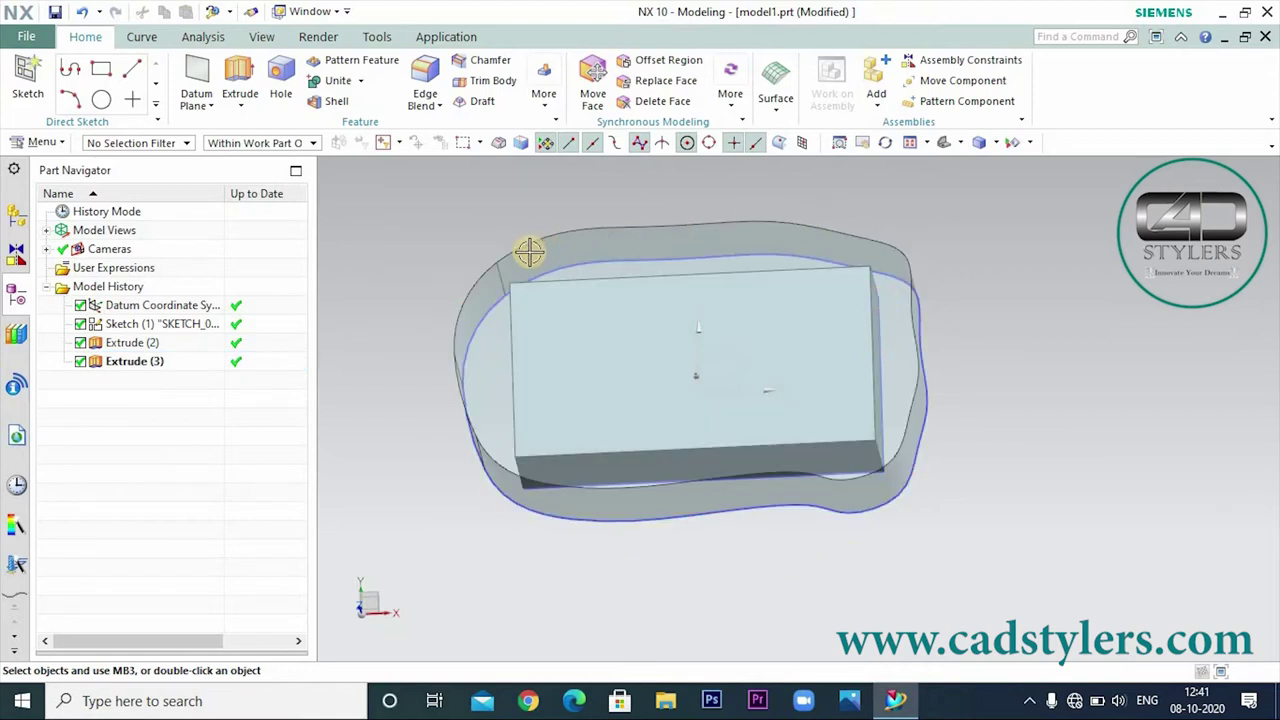
pyautogui.moveTo(765, 558); pyautogui.dragTo(699, 433, button='middle')
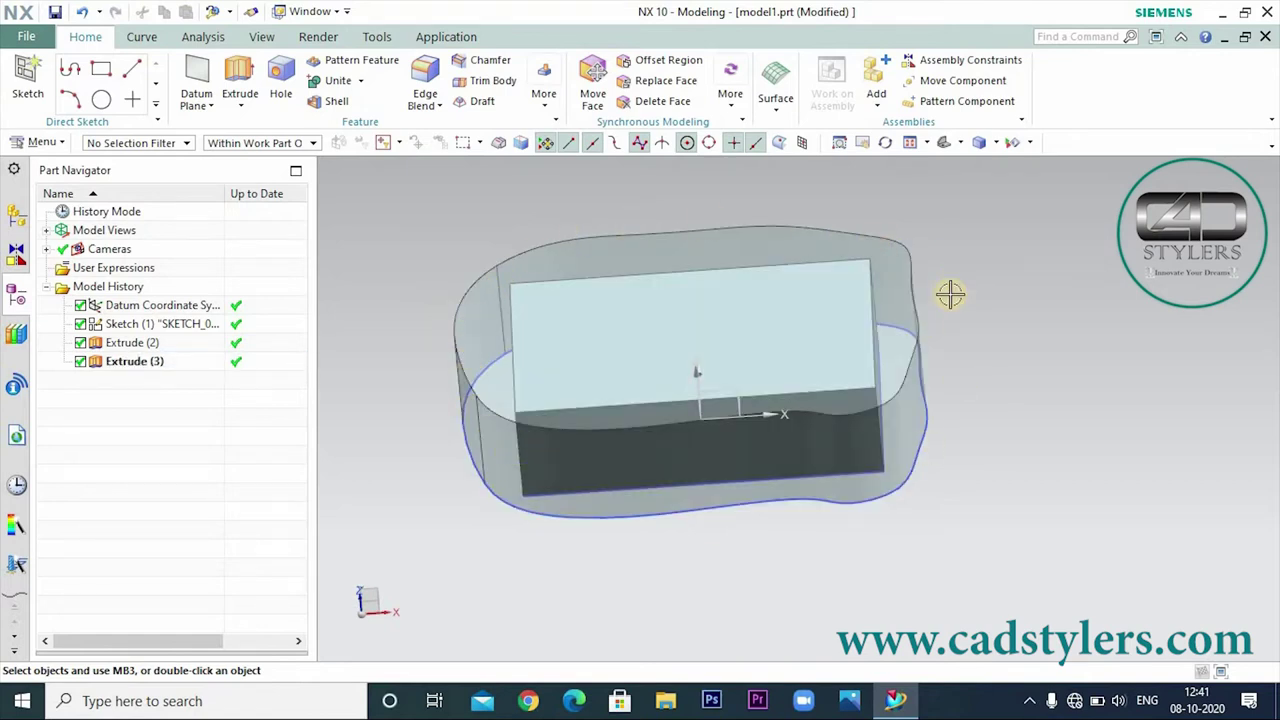
# Switch the part to the Manufacturing application.
pyautogui.click(444, 36)
pyautogui.click(286, 84)
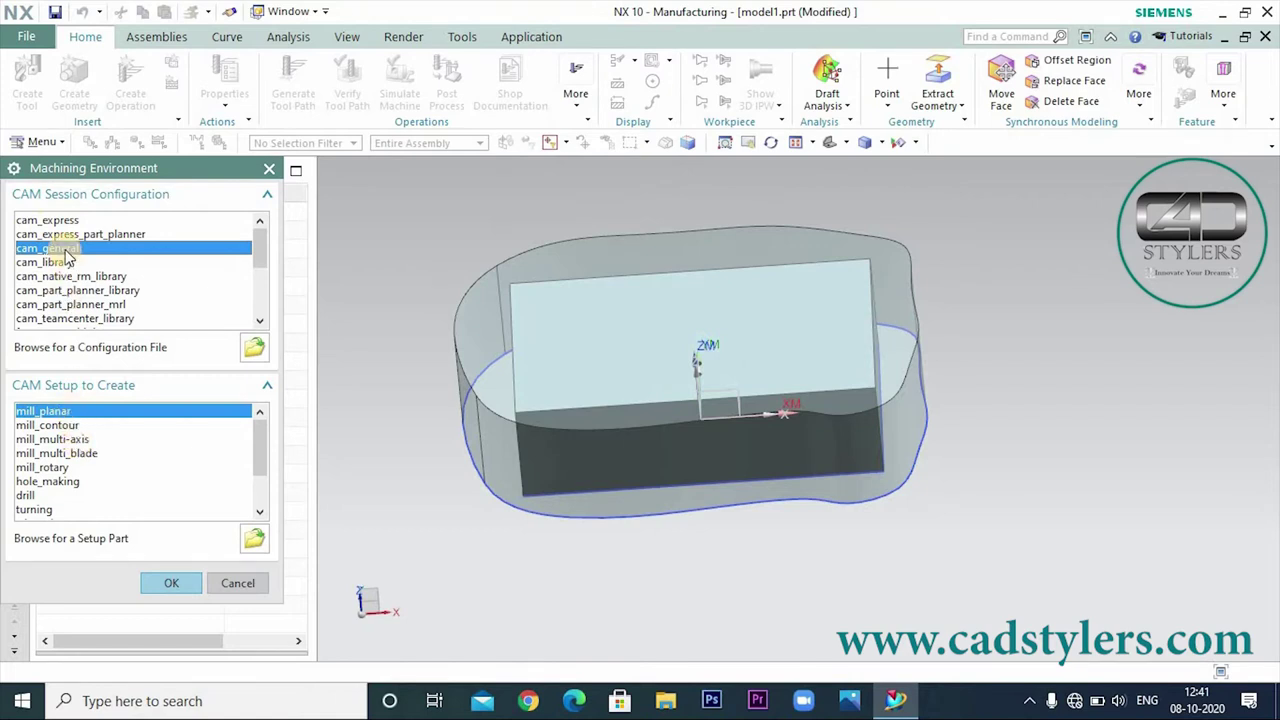
# Look through the available CAM setup types, from mill_contour through turning.
pyautogui.click(58, 426)
pyautogui.click(55, 440)
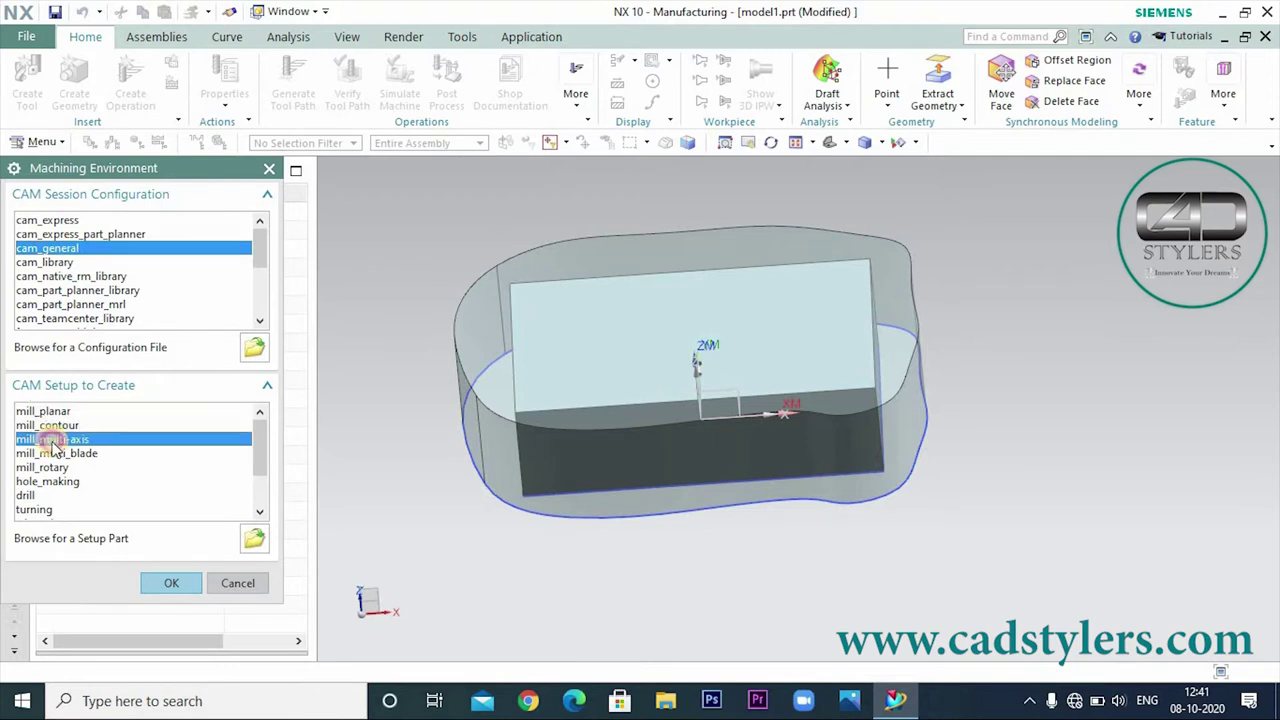
pyautogui.click(53, 455)
pyautogui.click(44, 468)
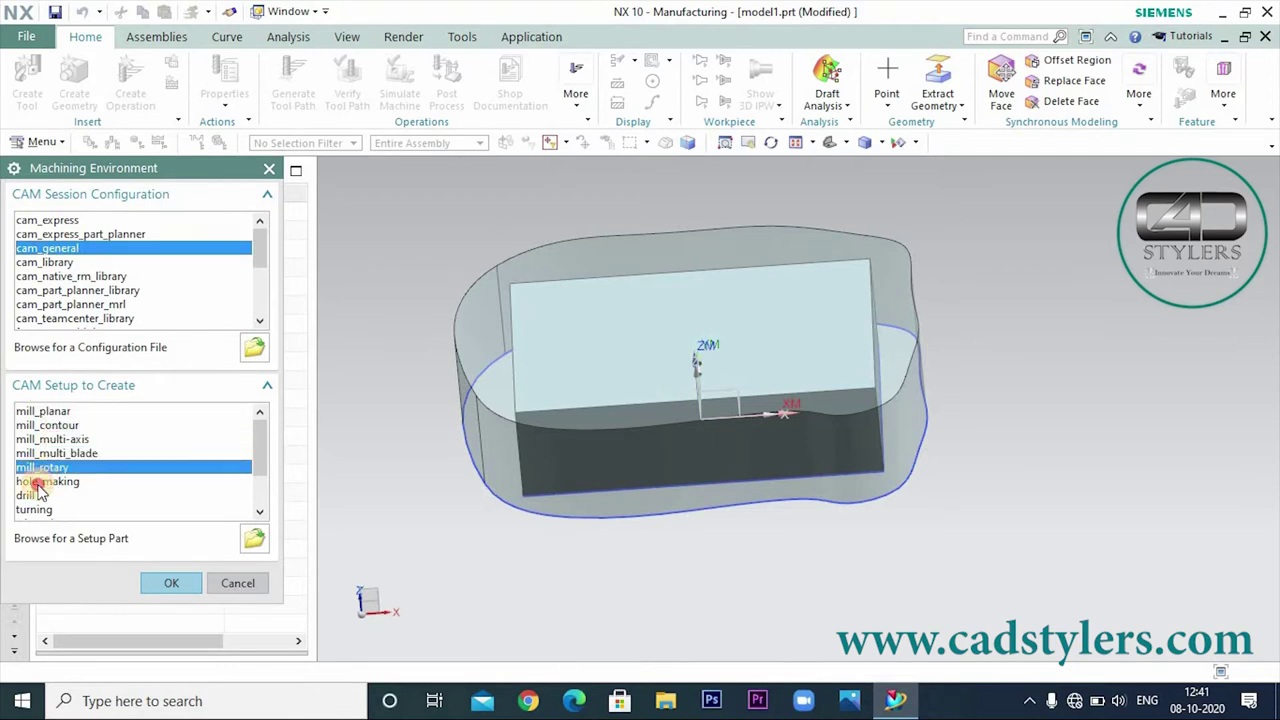
pyautogui.click(40, 482)
pyautogui.click(30, 497)
pyautogui.click(45, 509)
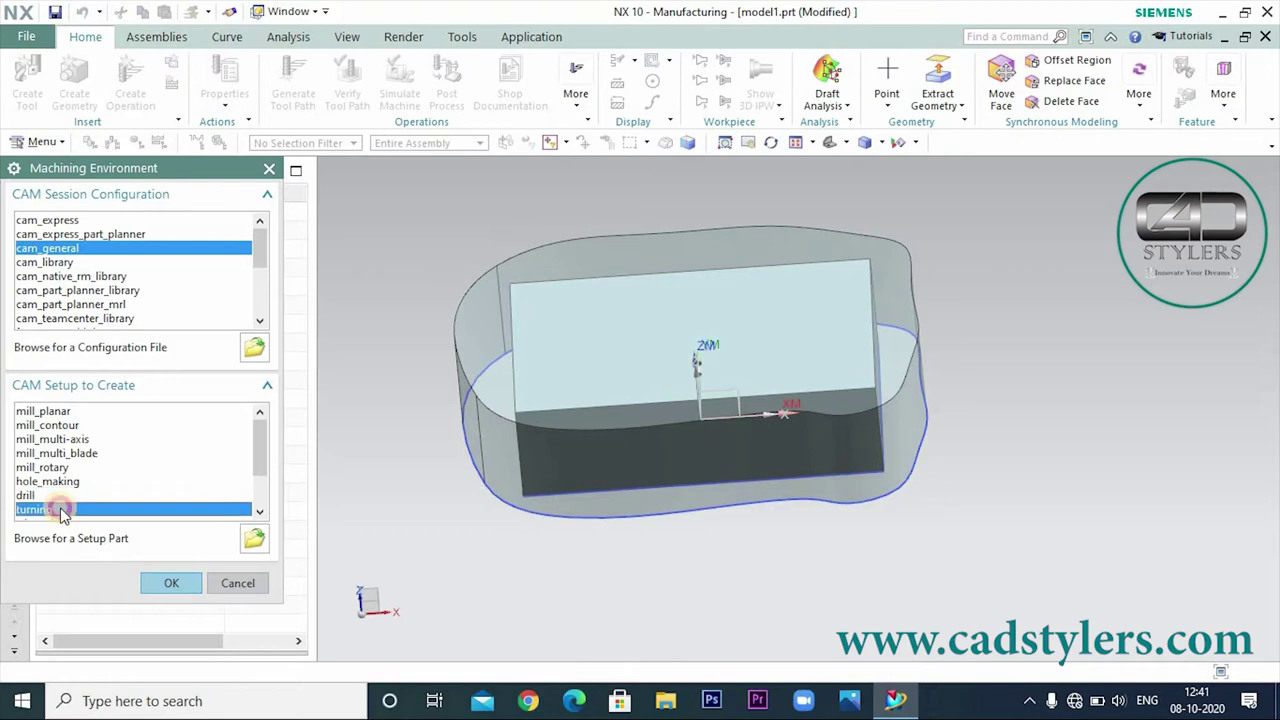
pyautogui.moveTo(258, 450); pyautogui.dragTo(27, 477)
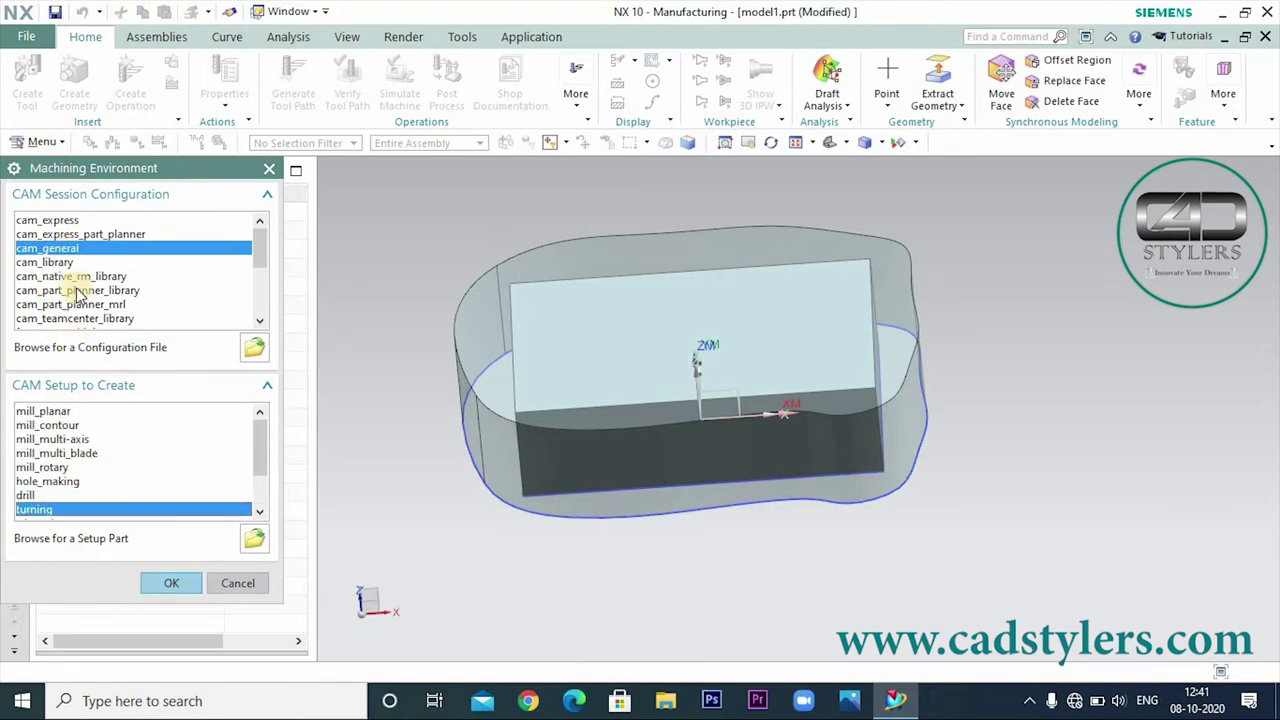
# Initialise the machining environment with the cam_general configuration and the mill_planar setup.
pyautogui.click(45, 411)
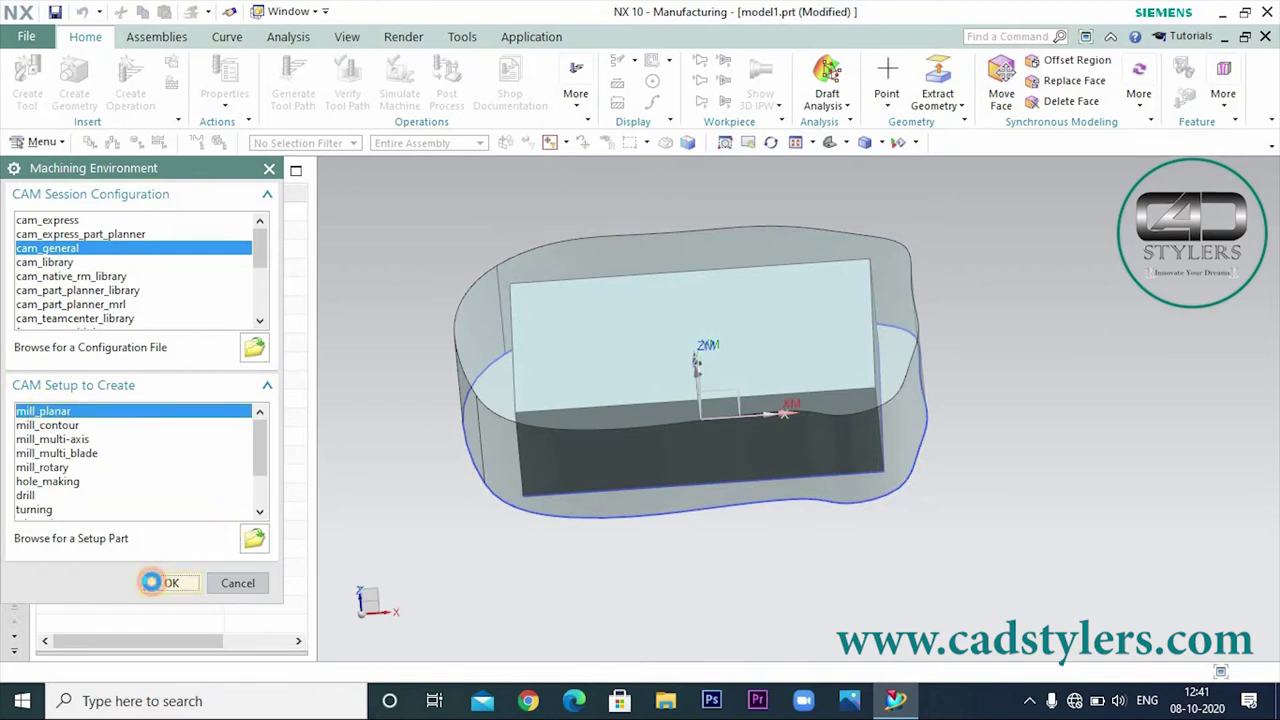
pyautogui.click(152, 582)
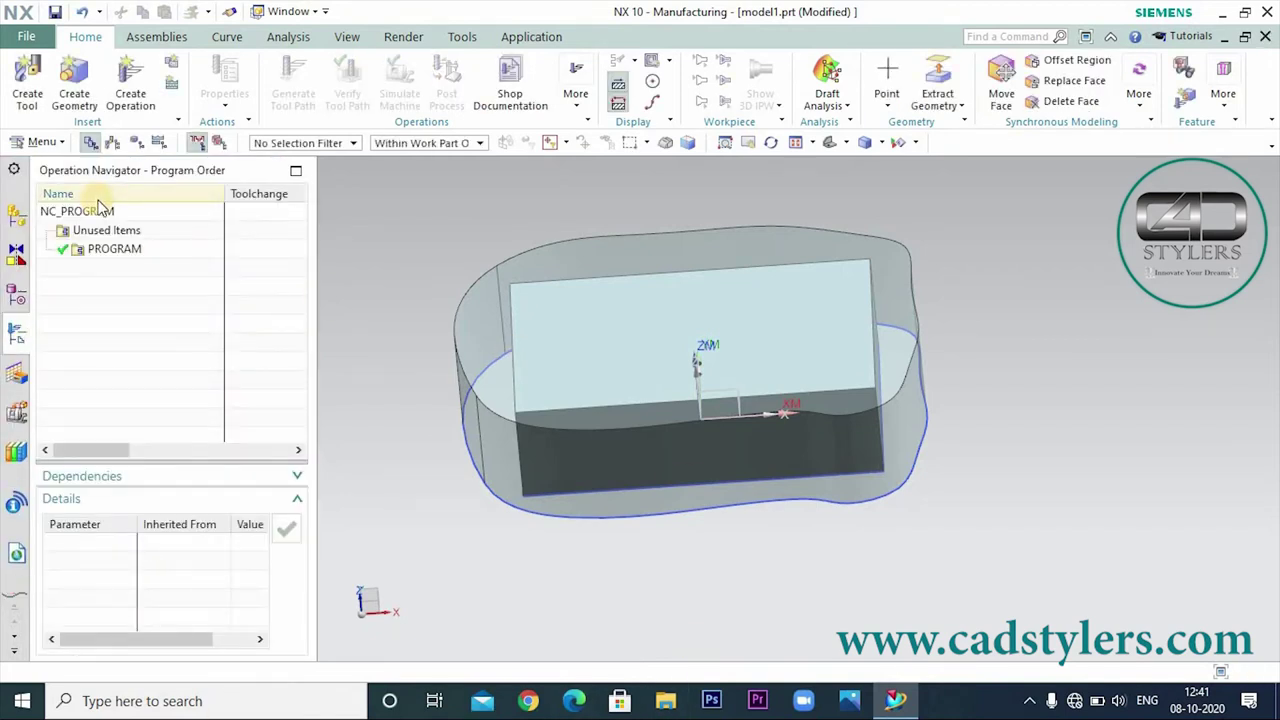
# Show the operation navigator in Geometry View and select the MCS_MILL coordinate system.
pyautogui.click(138, 143)
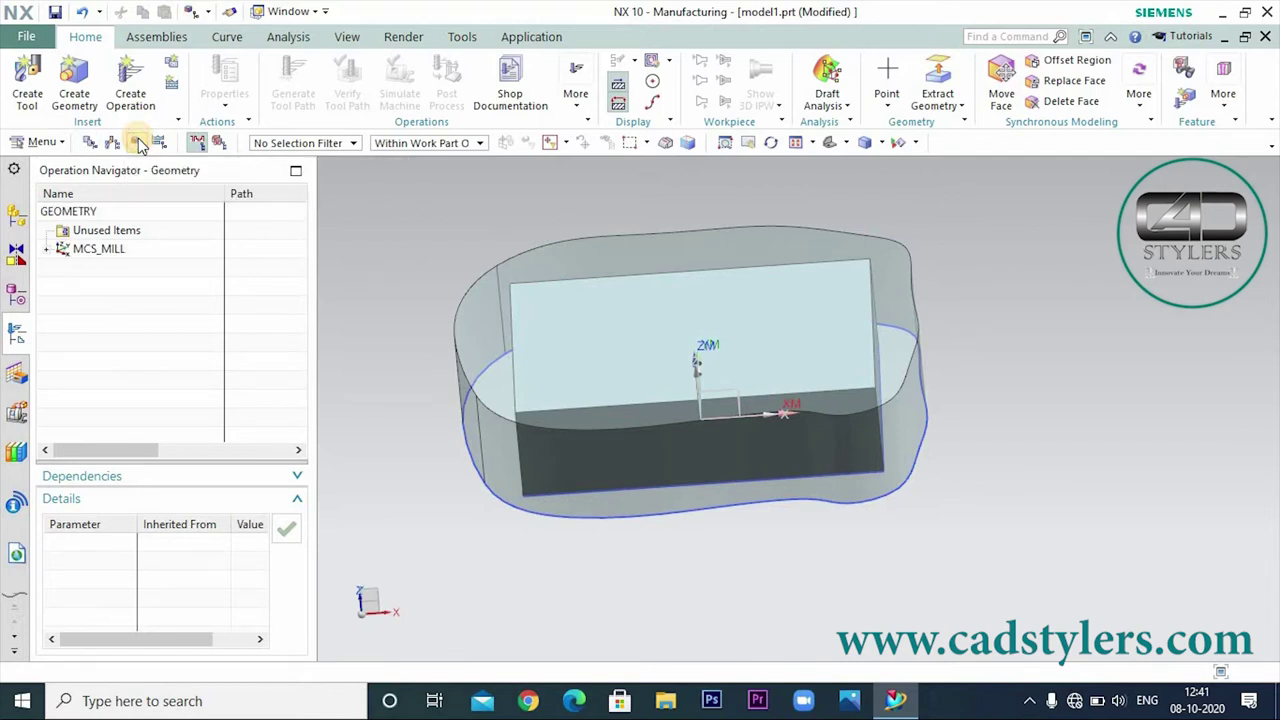
pyautogui.click(88, 143)
pyautogui.rightClick(141, 289)
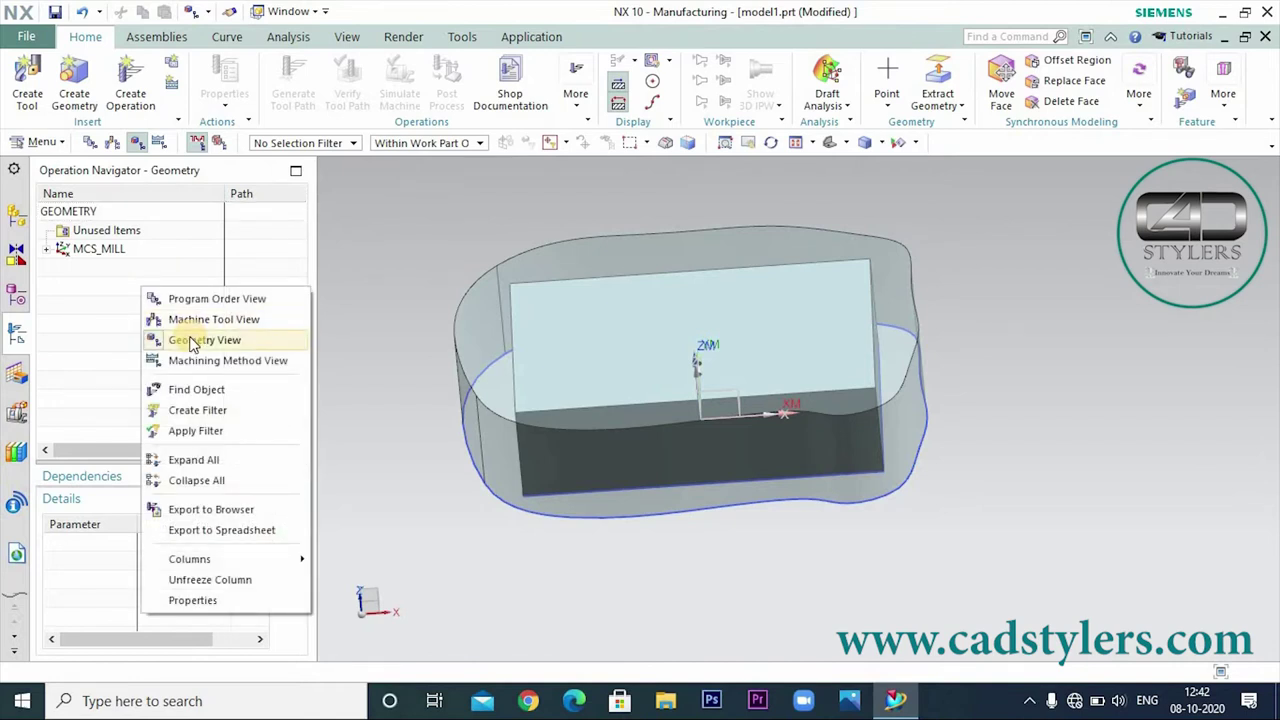
pyautogui.click(183, 250)
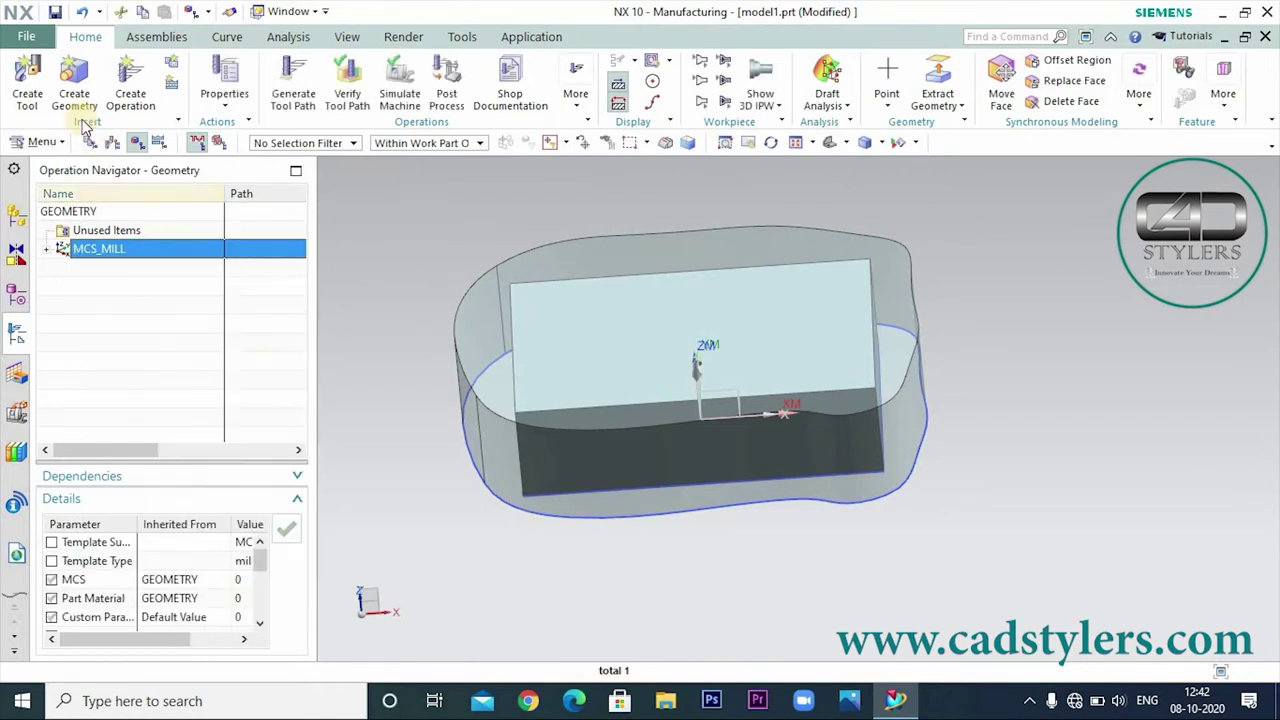
pyautogui.click(28, 80)
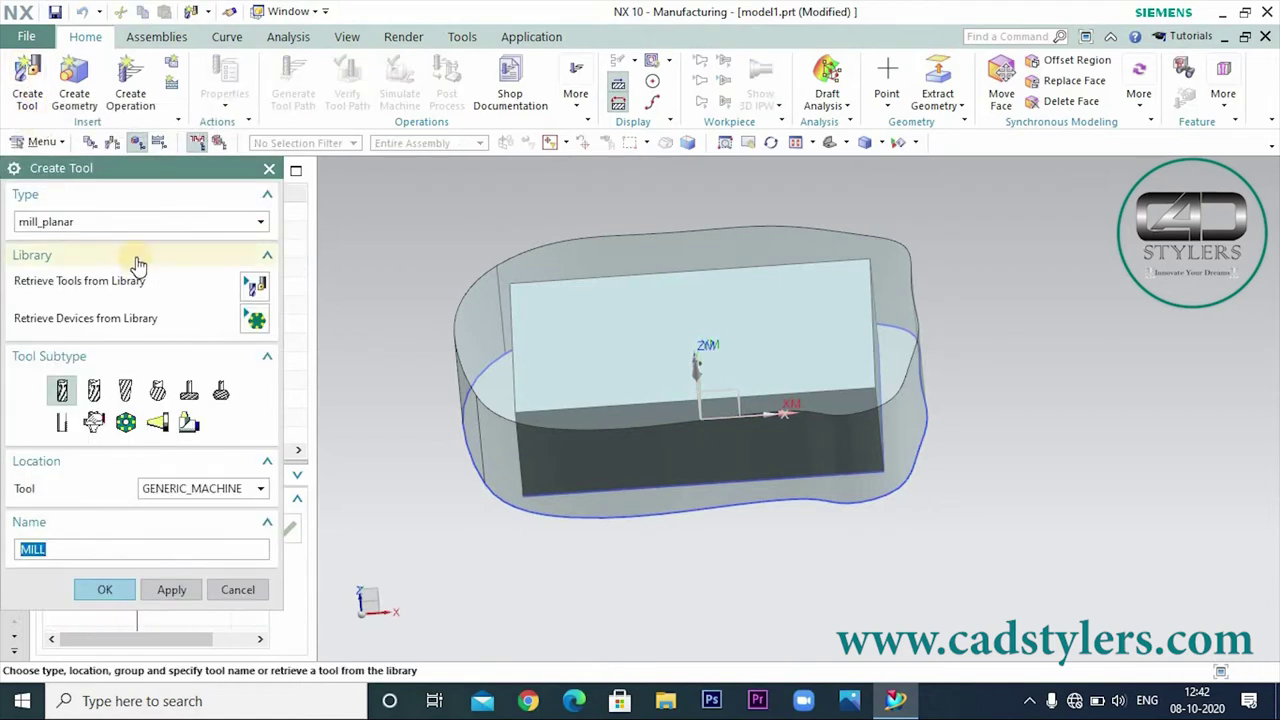
pyautogui.click(261, 171)
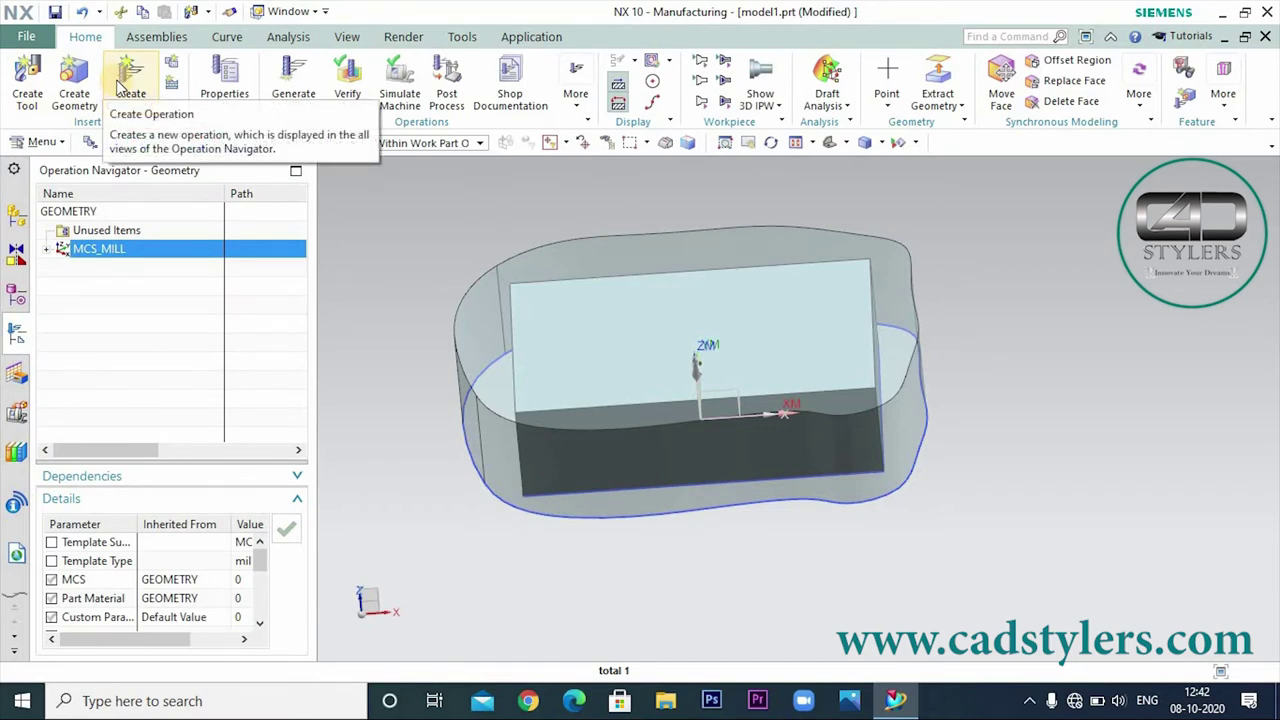
# Move the MCS_MILL origin to the block's top corner at X -60, Y -30, Z 40 and accept the coordinate system.
pyautogui.rightClick(93, 252)
pyautogui.click(130, 256)
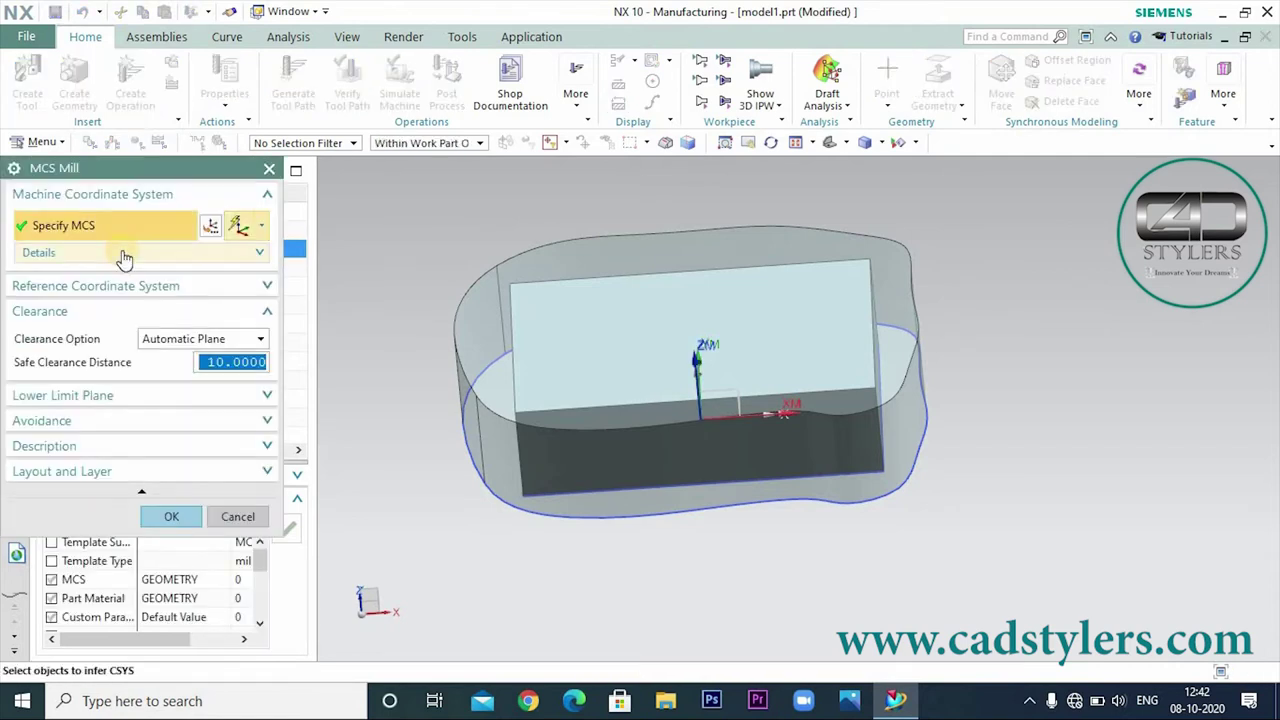
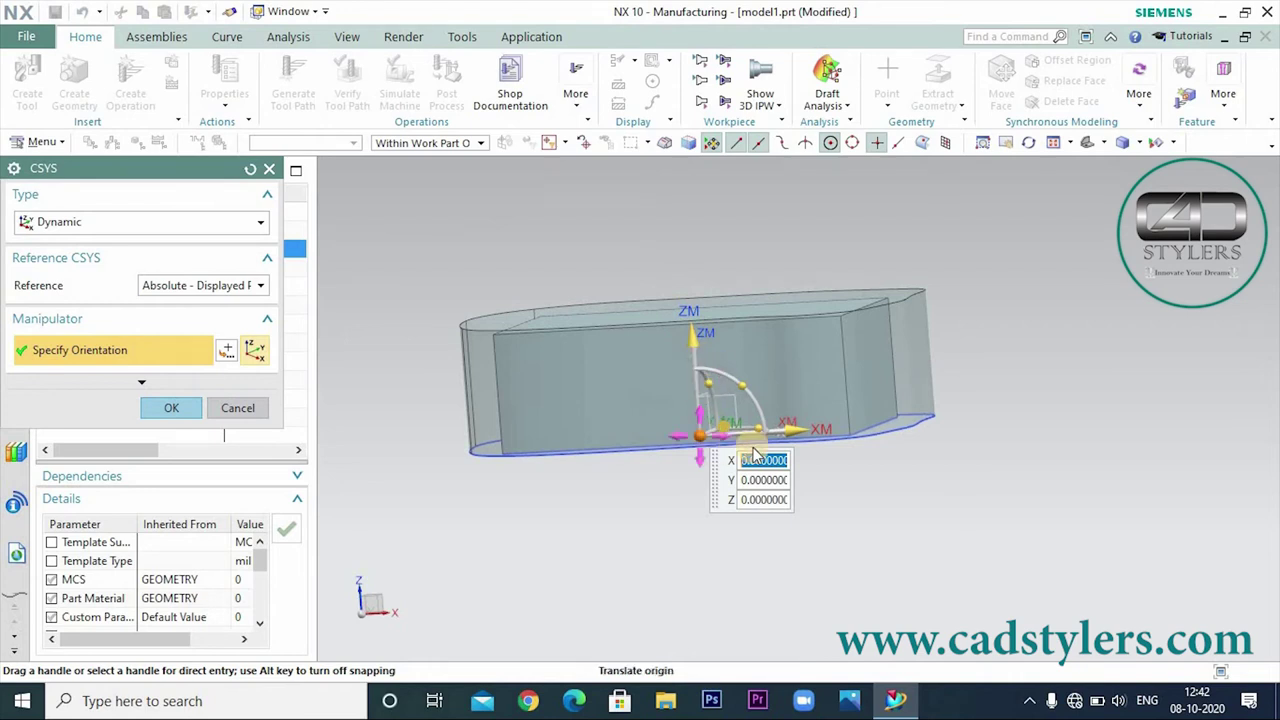
pyautogui.moveTo(940, 460); pyautogui.dragTo(905, 470, button='middle')
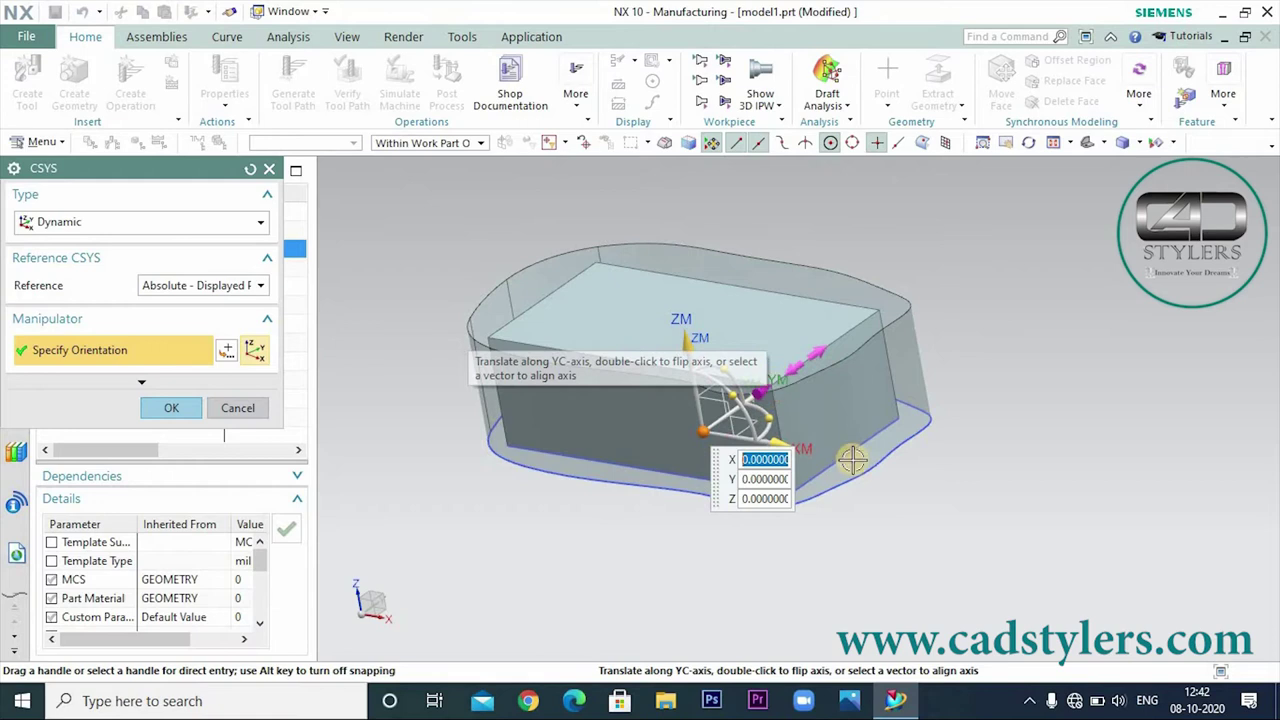
pyautogui.moveTo(900, 523); pyautogui.dragTo(905, 495, button='middle')
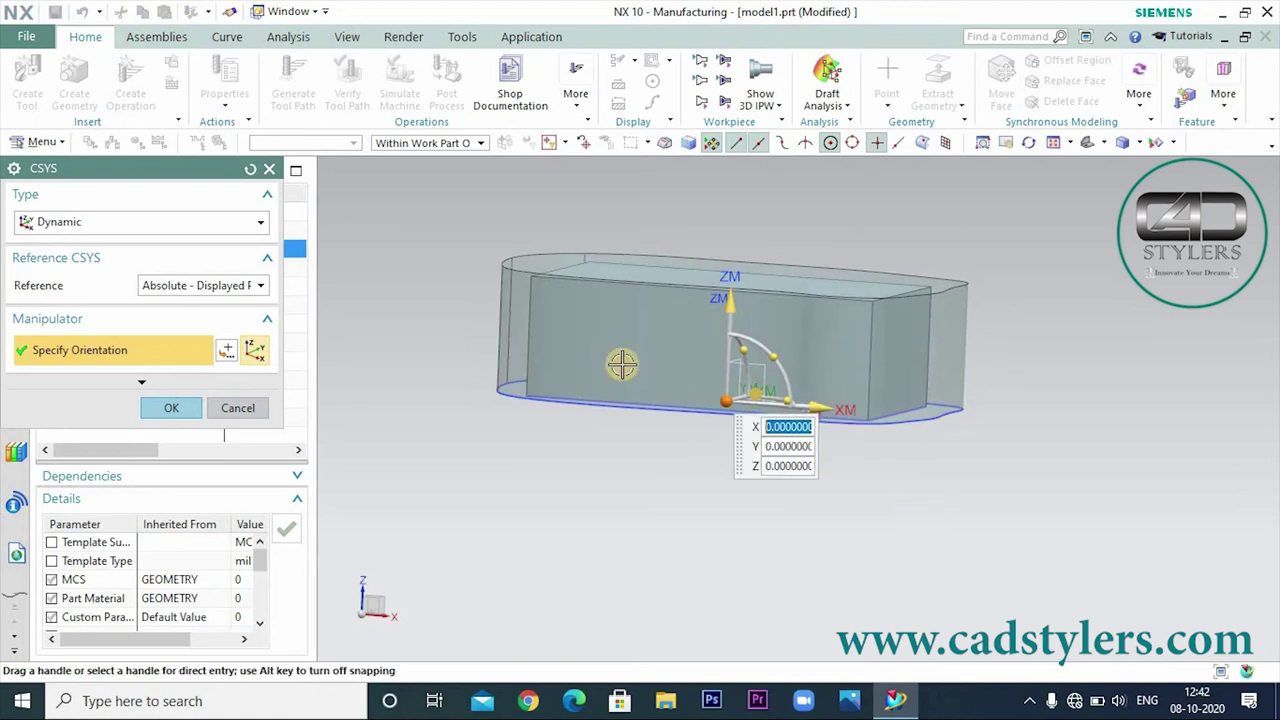
pyautogui.click(535, 279)
pyautogui.moveTo(986, 502); pyautogui.dragTo(1000, 490, button='middle')
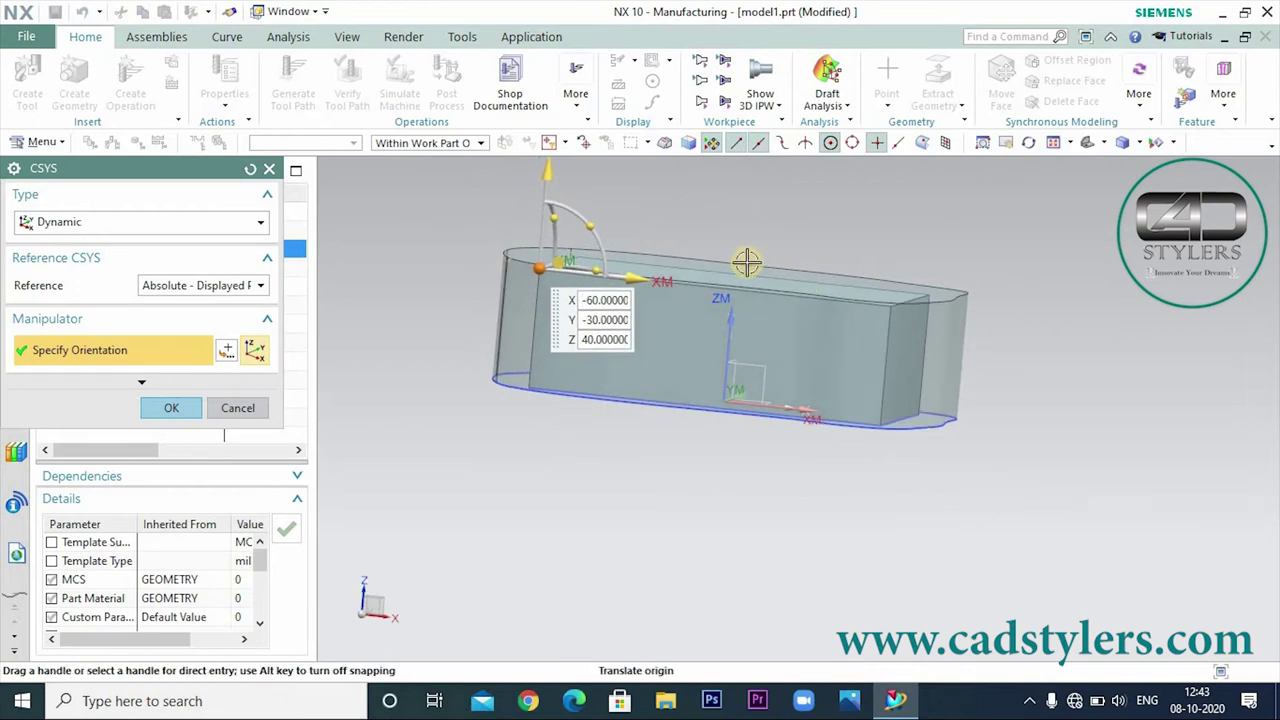
pyautogui.press('Home')
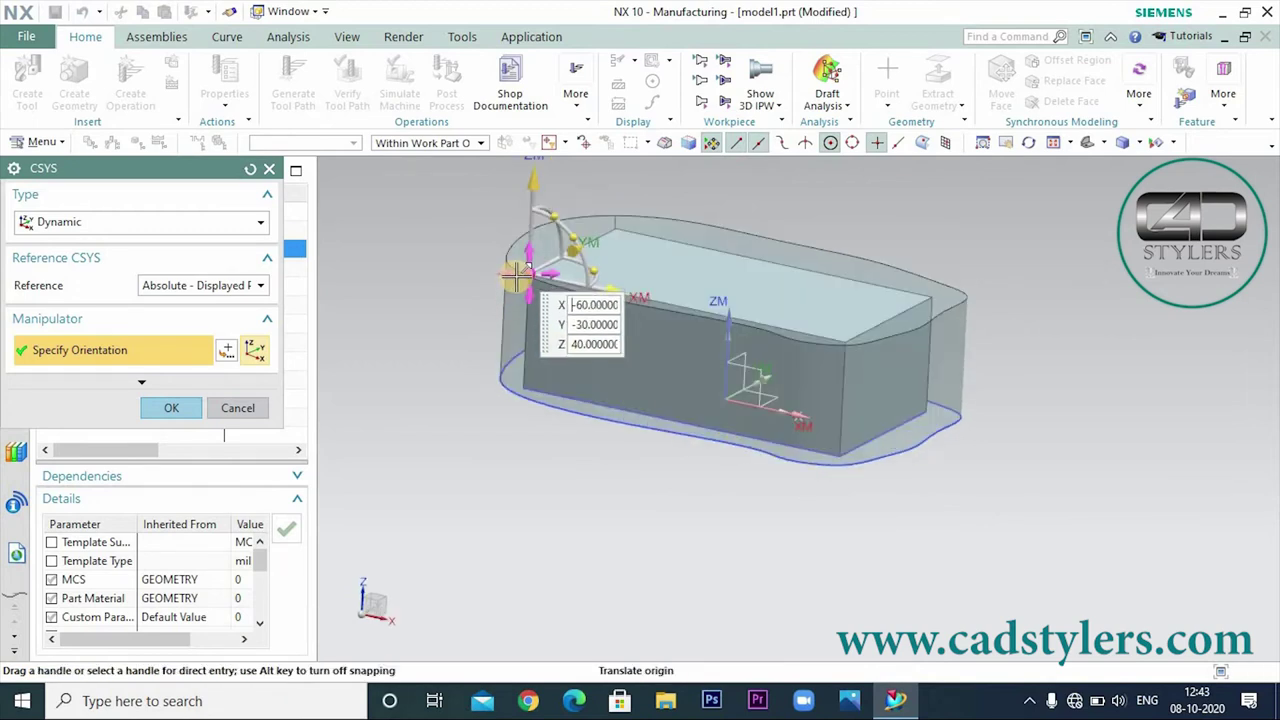
pyautogui.click(165, 407)
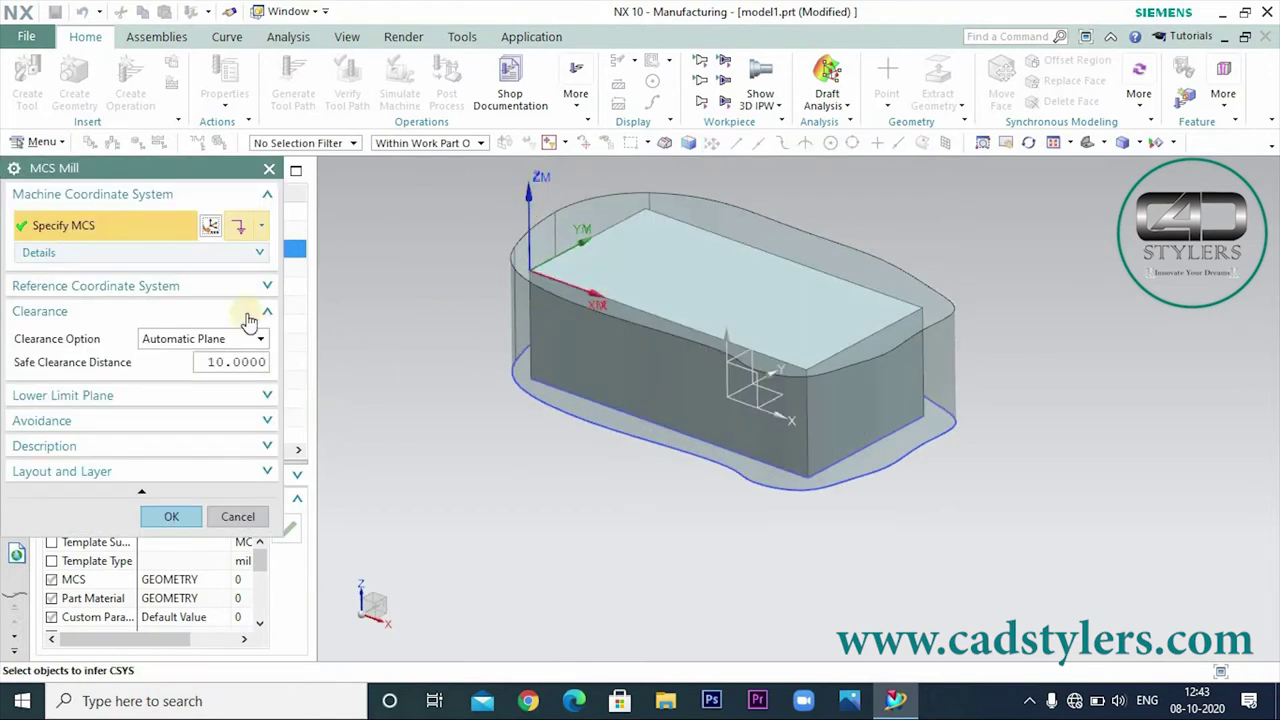
pyautogui.click(208, 227)
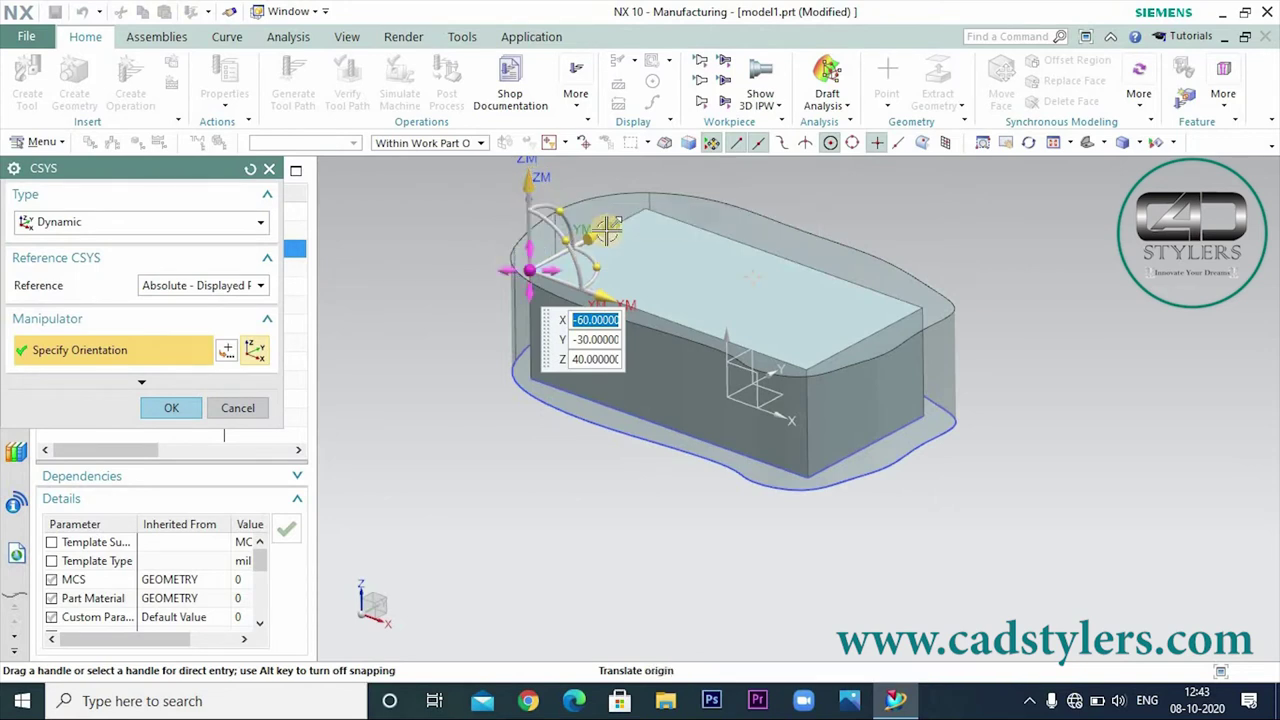
pyautogui.click(172, 413)
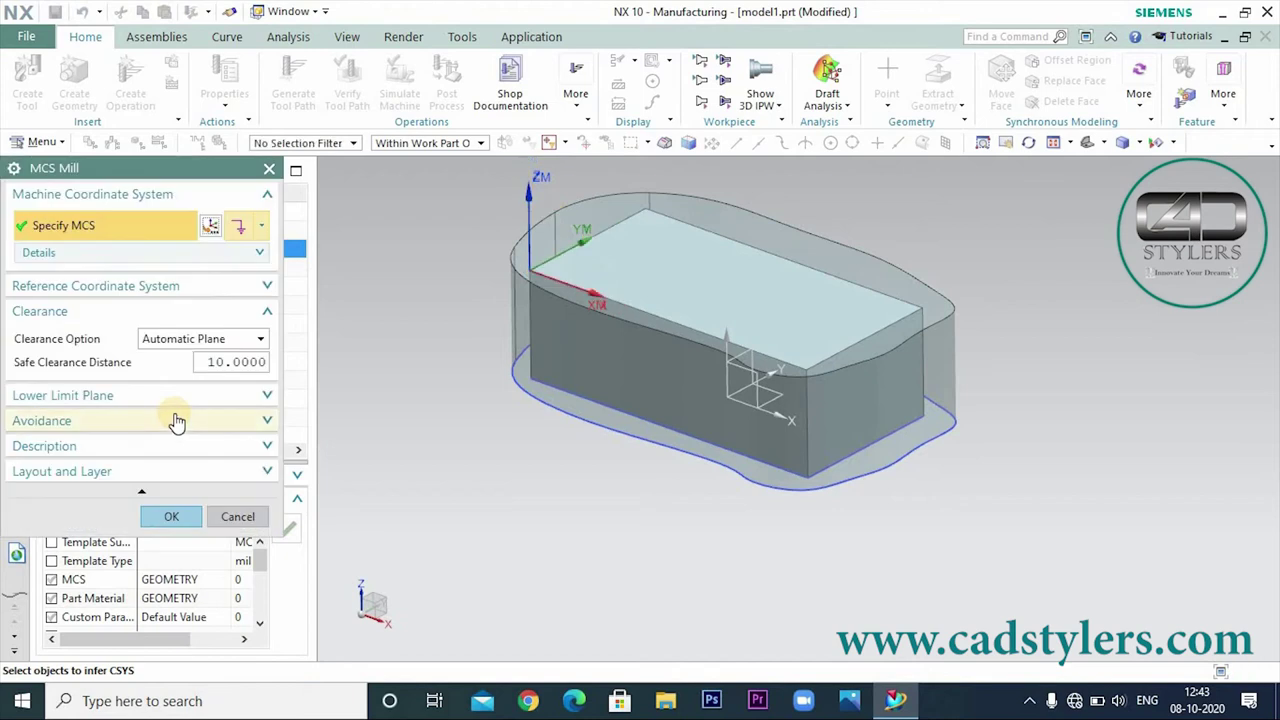
pyautogui.click(166, 515)
# Edit the WORKPIECE under MCS_MILL and specify the inner rectangular block, Solid Body of Extrude(2), as the part geometry.
pyautogui.click(47, 249)
pyautogui.rightClick(124, 272)
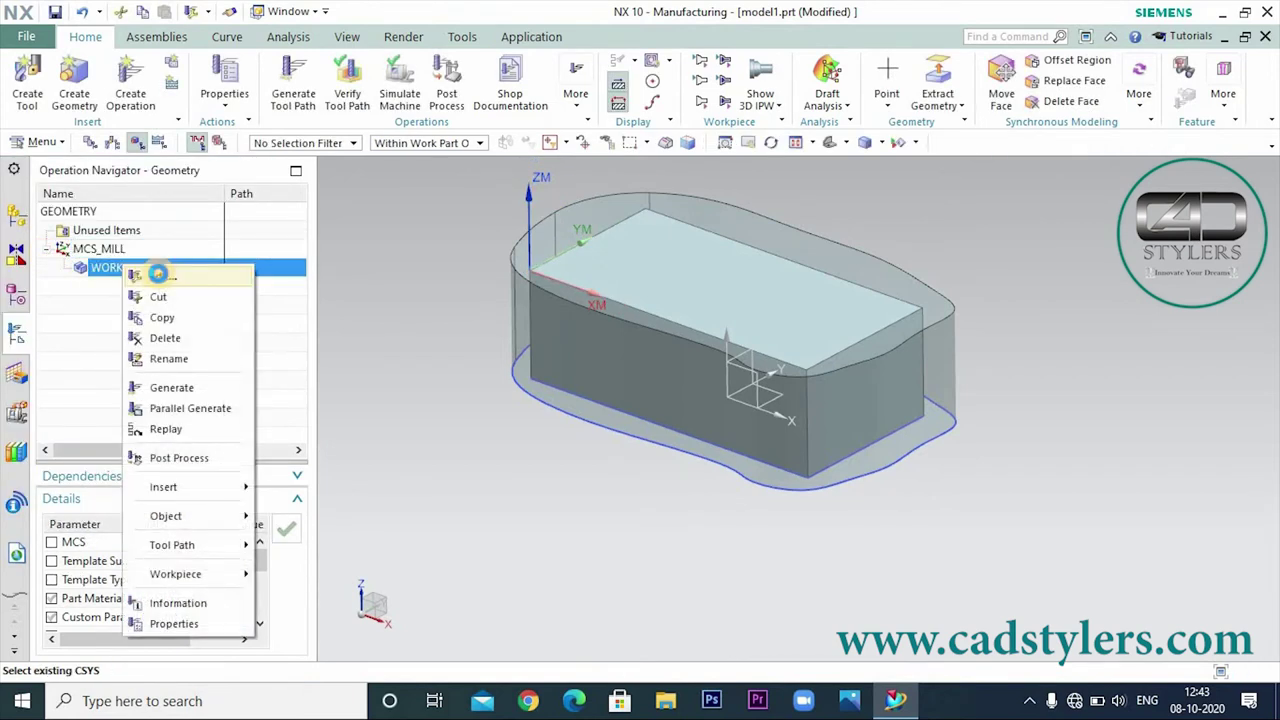
pyautogui.click(160, 276)
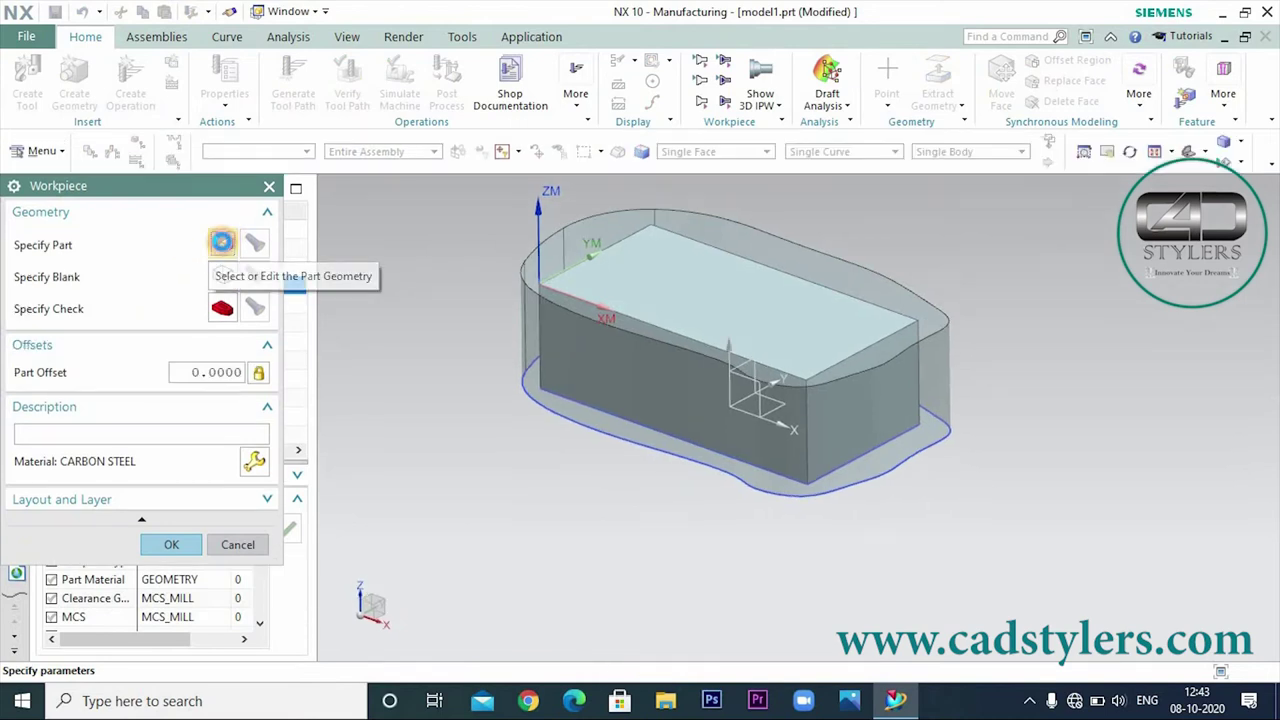
pyautogui.click(223, 228)
pyautogui.rightClick(644, 304)
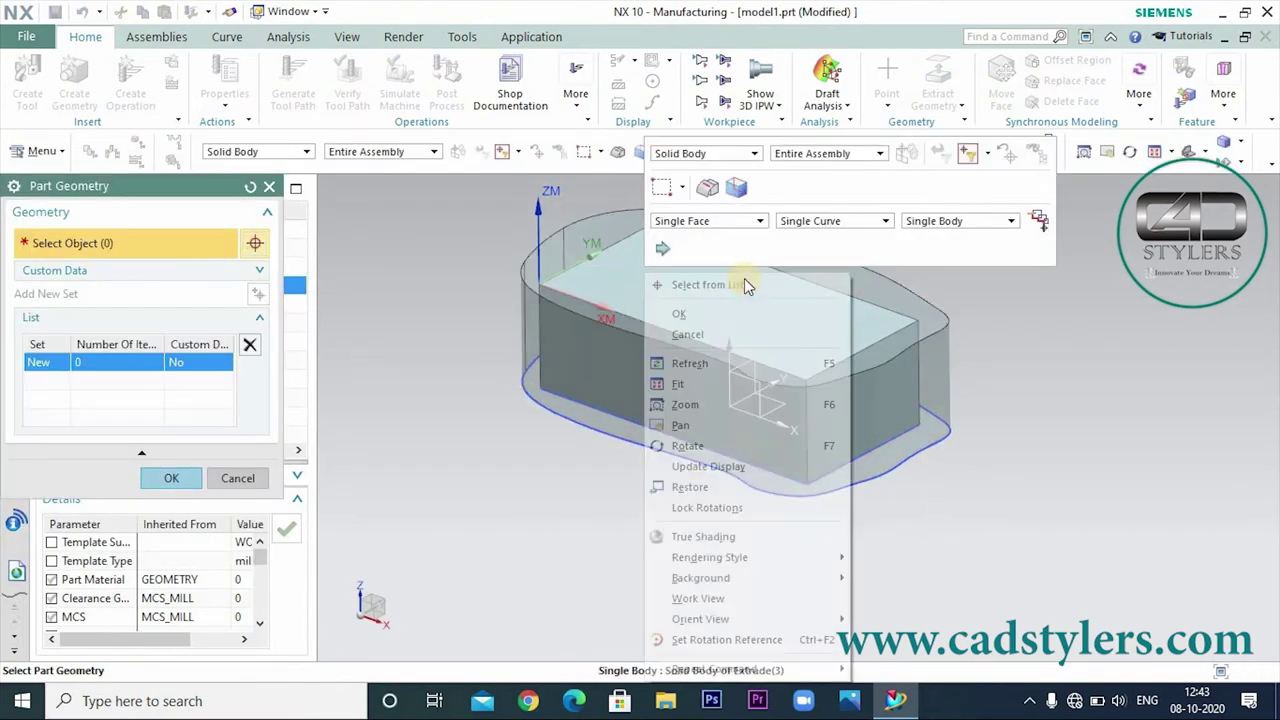
pyautogui.click(733, 287)
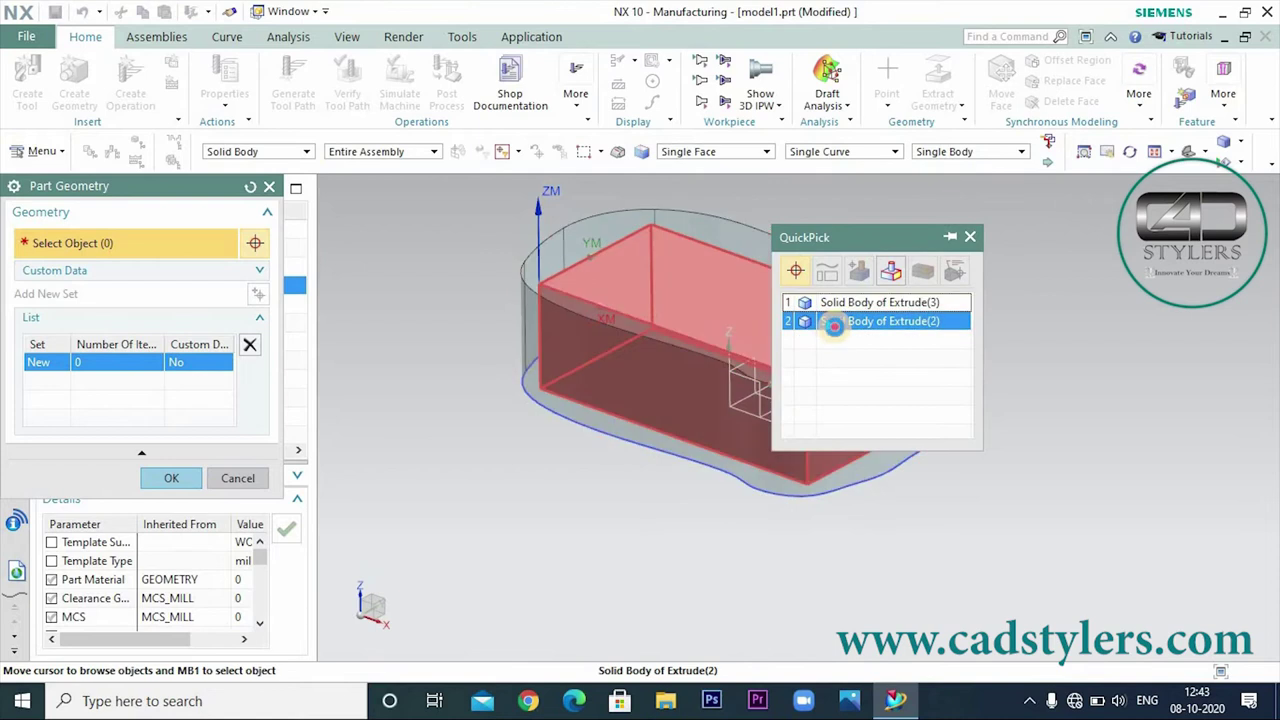
pyautogui.click(828, 328)
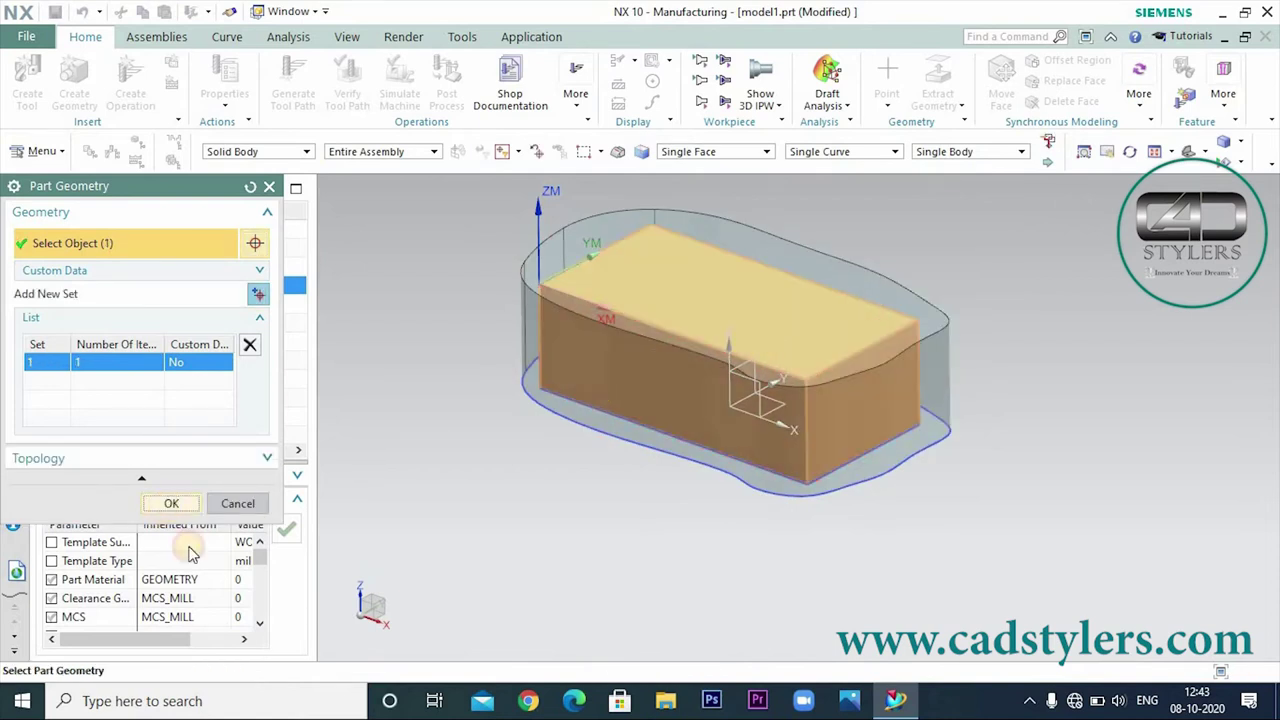
pyautogui.click(168, 503)
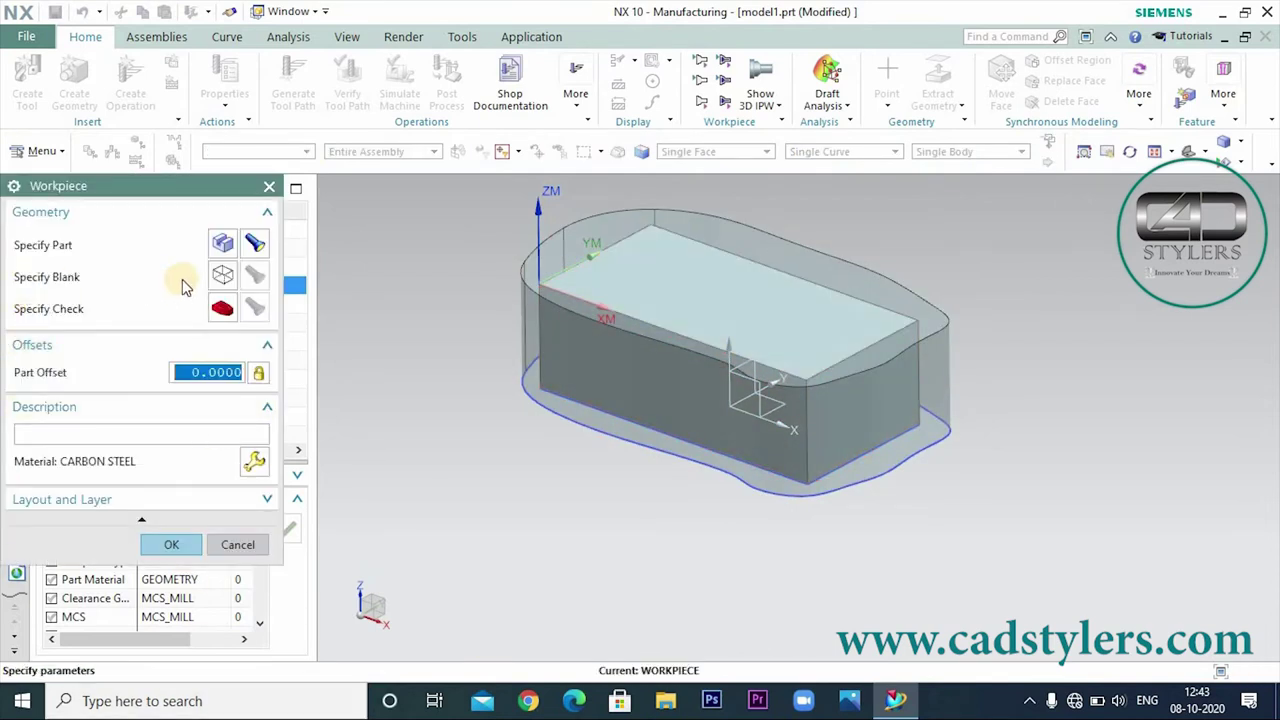
# Specify the irregular outer body as the blank geometry, display the part and blank, and accept the workpiece.
pyautogui.click(219, 279)
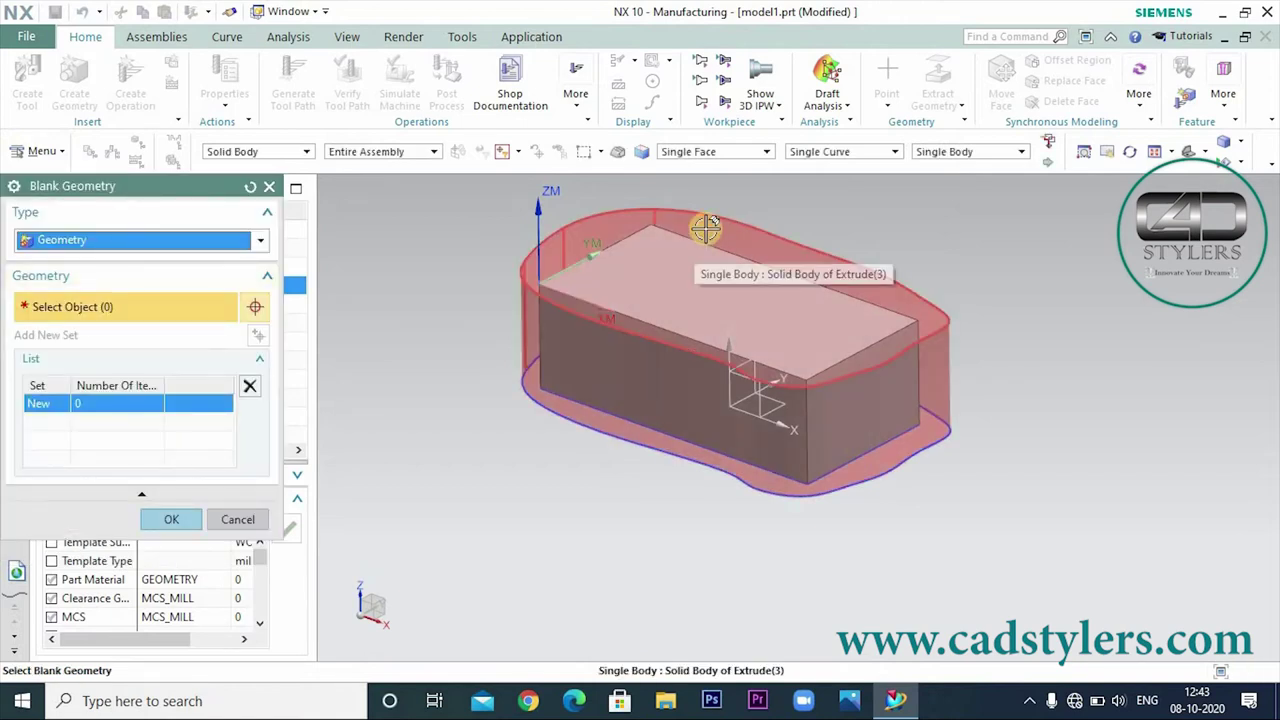
pyautogui.click(707, 228)
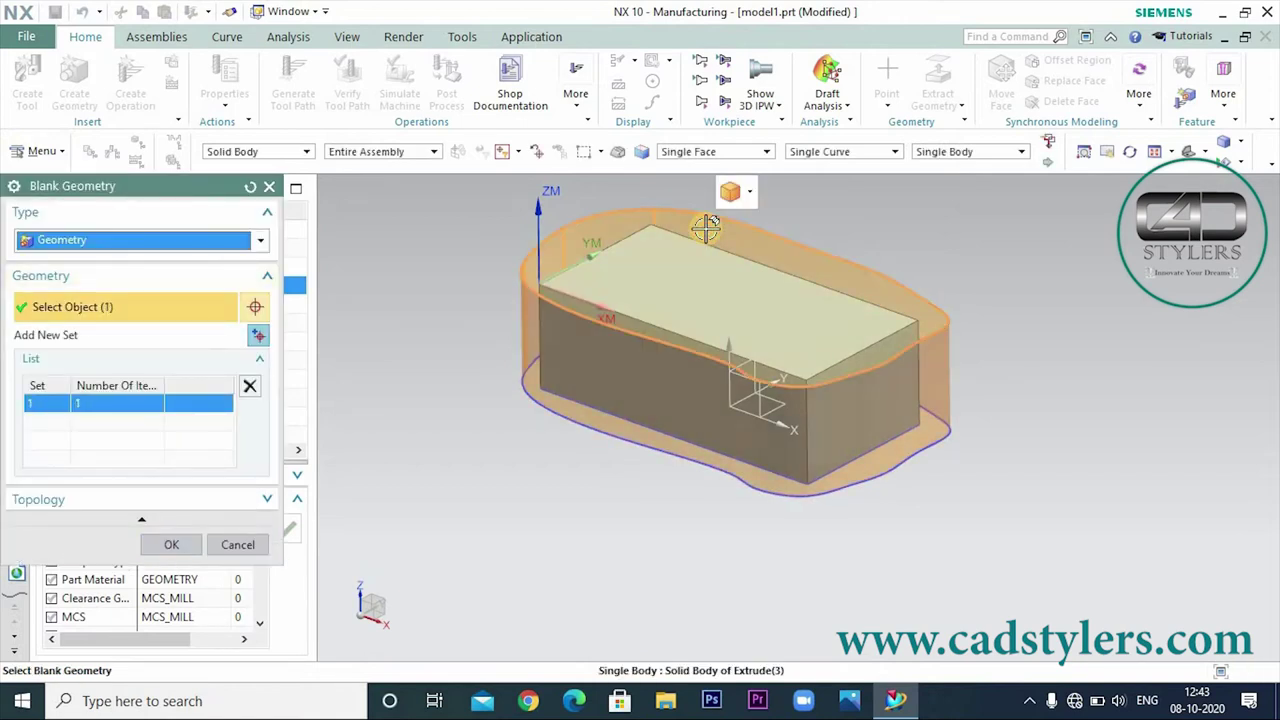
pyautogui.click(166, 544)
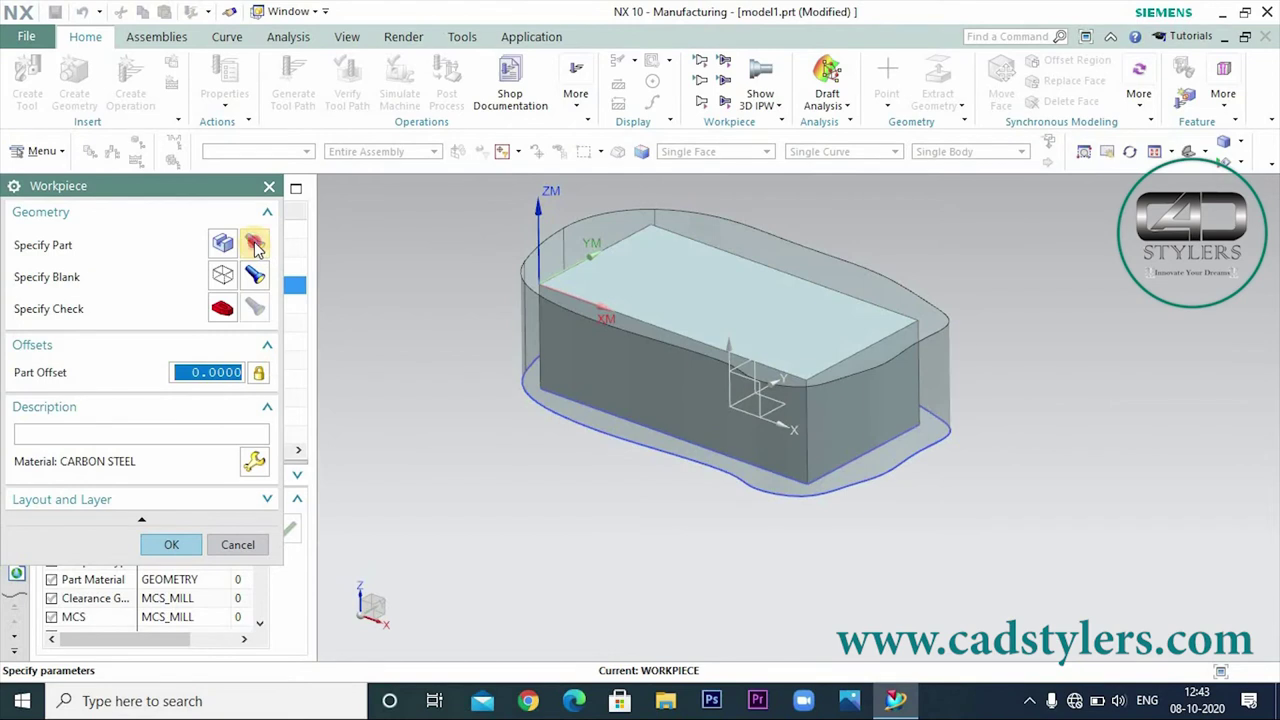
pyautogui.click(255, 245)
pyautogui.click(255, 277)
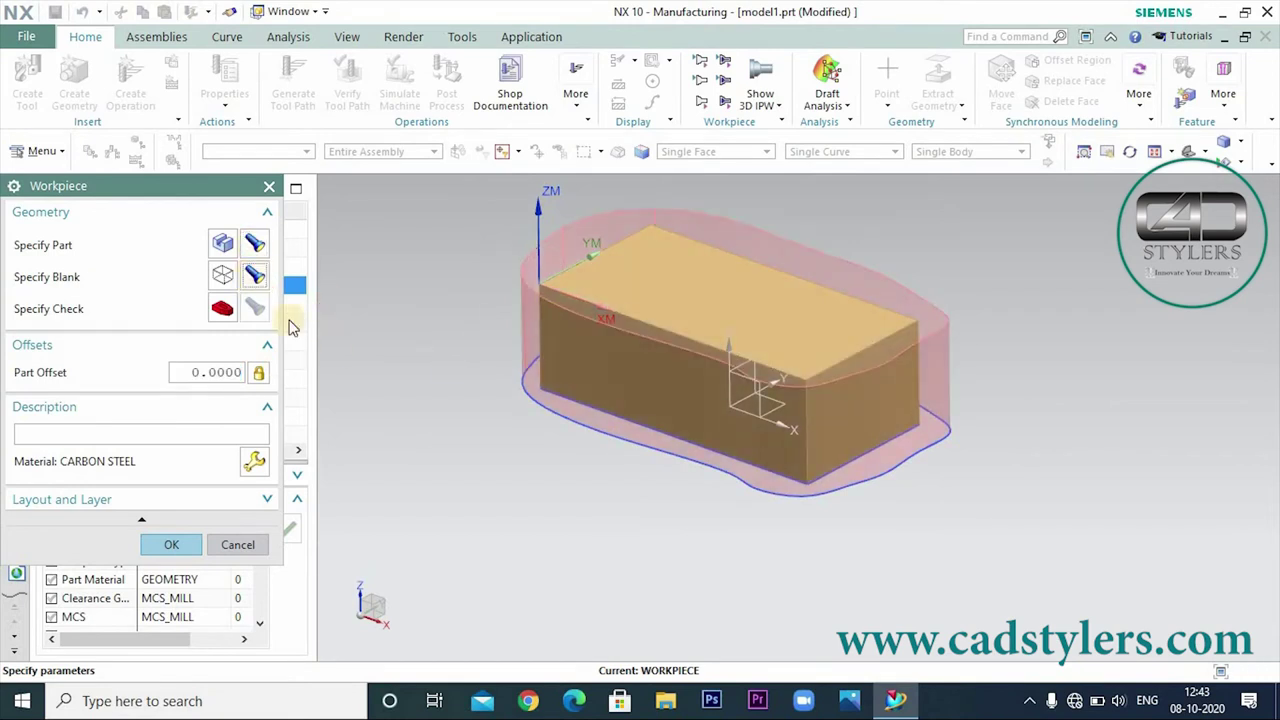
pyautogui.click(166, 544)
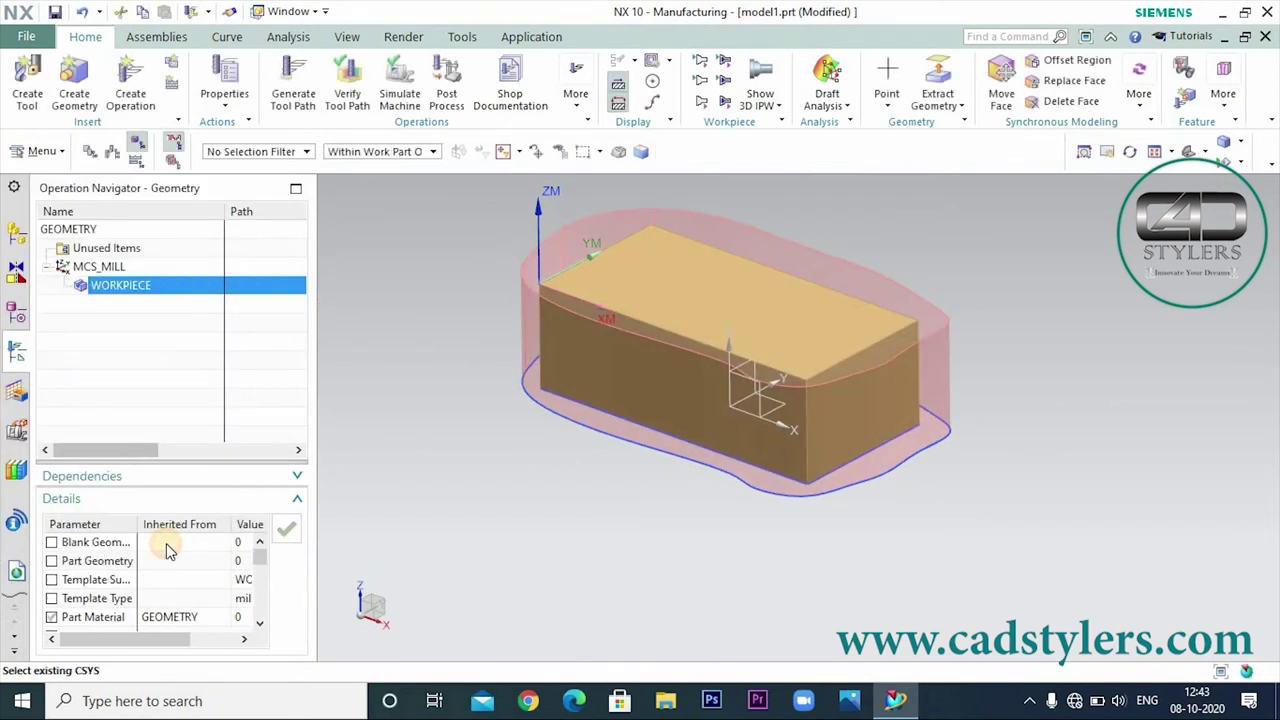
pyautogui.click(95, 319)
pyautogui.click(110, 249)
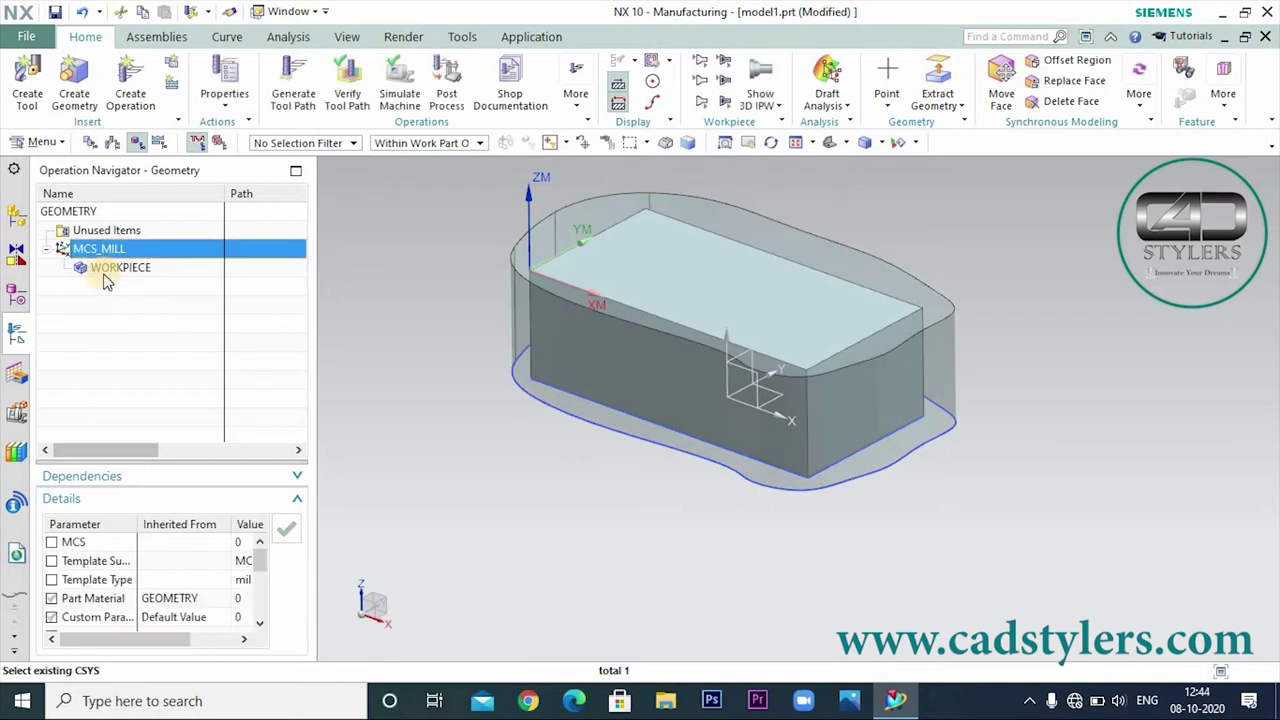
pyautogui.click(106, 272)
pyautogui.click(103, 297)
# Start a new operation of type mill_planar with the Planar Mill subtype.
pyautogui.click(130, 90)
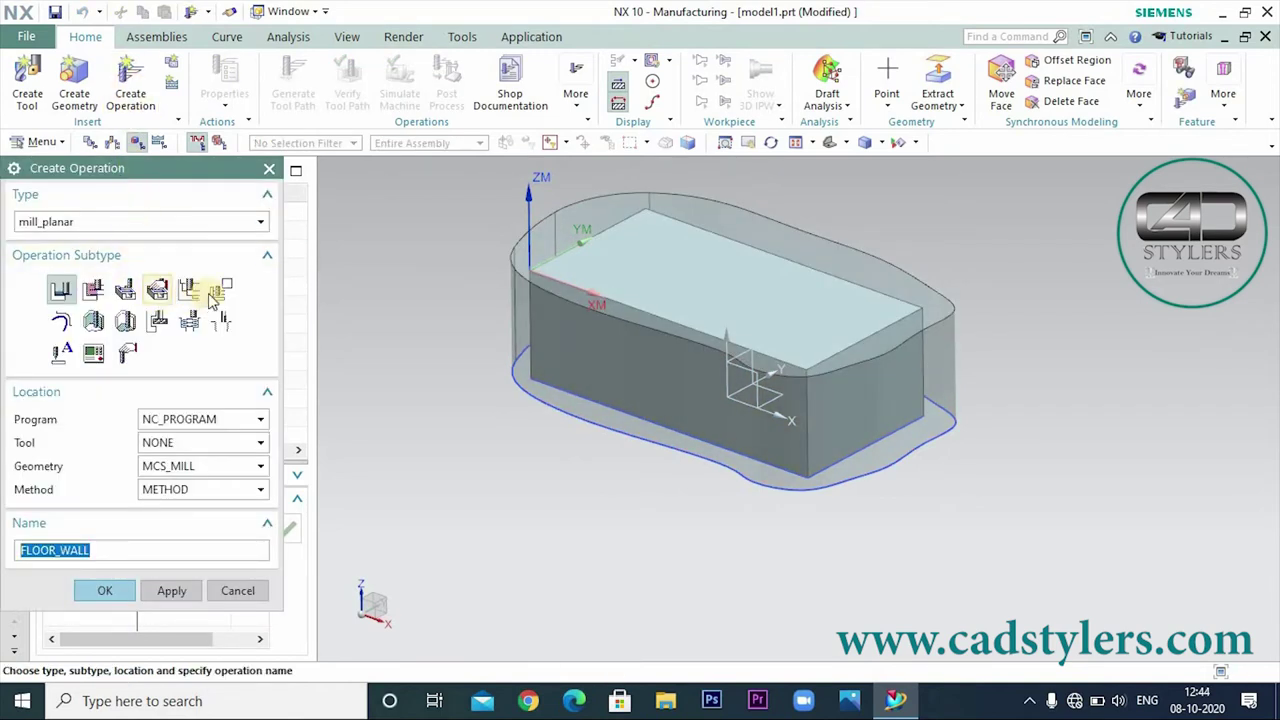
pyautogui.click(141, 225)
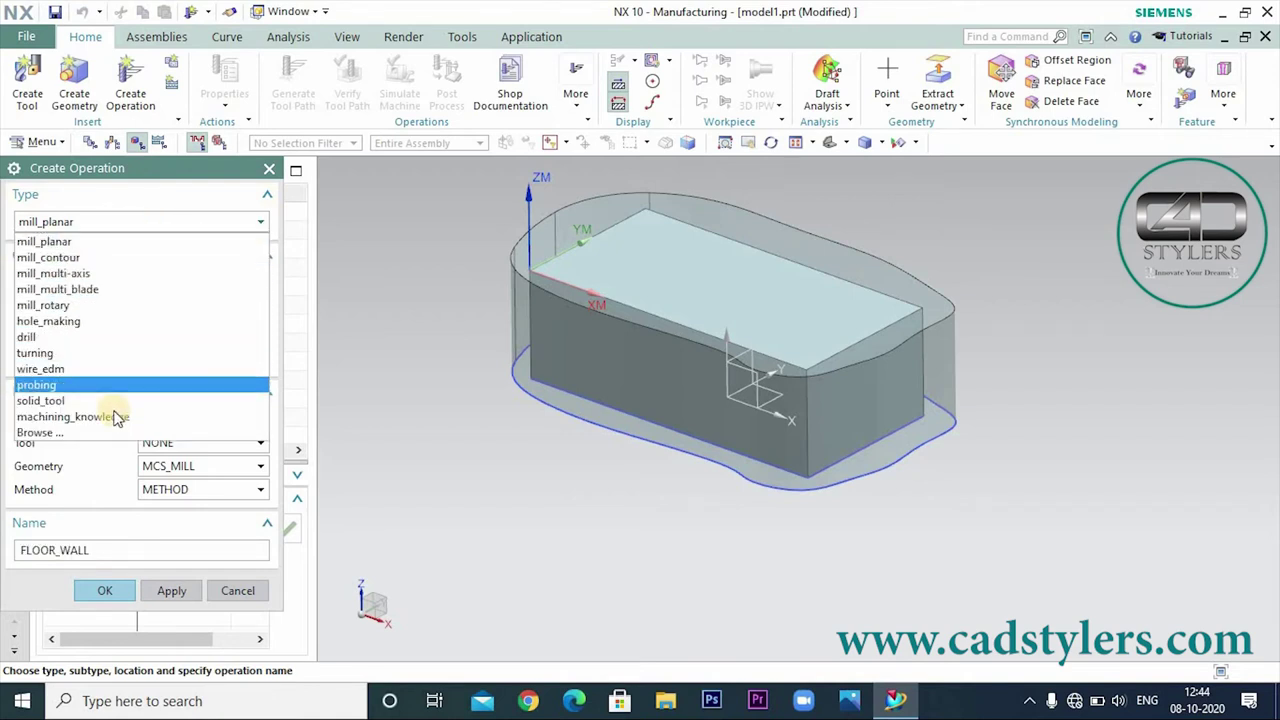
pyautogui.click(129, 243)
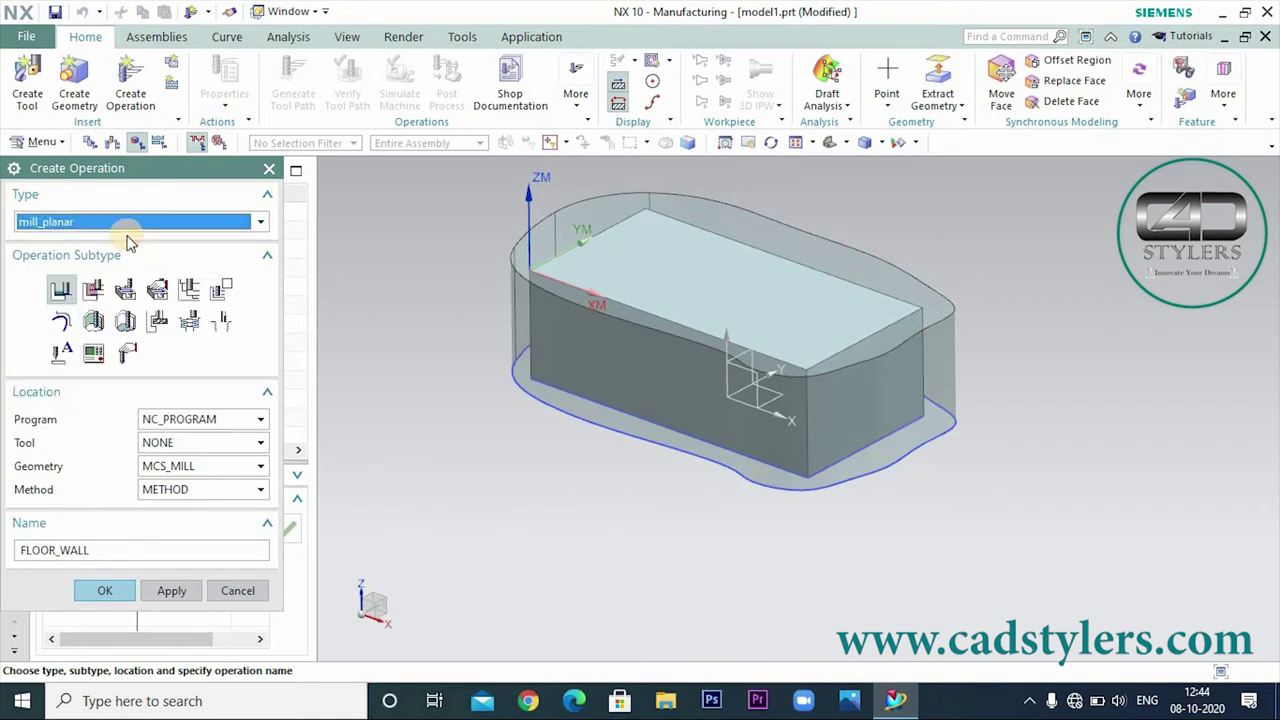
pyautogui.click(190, 290)
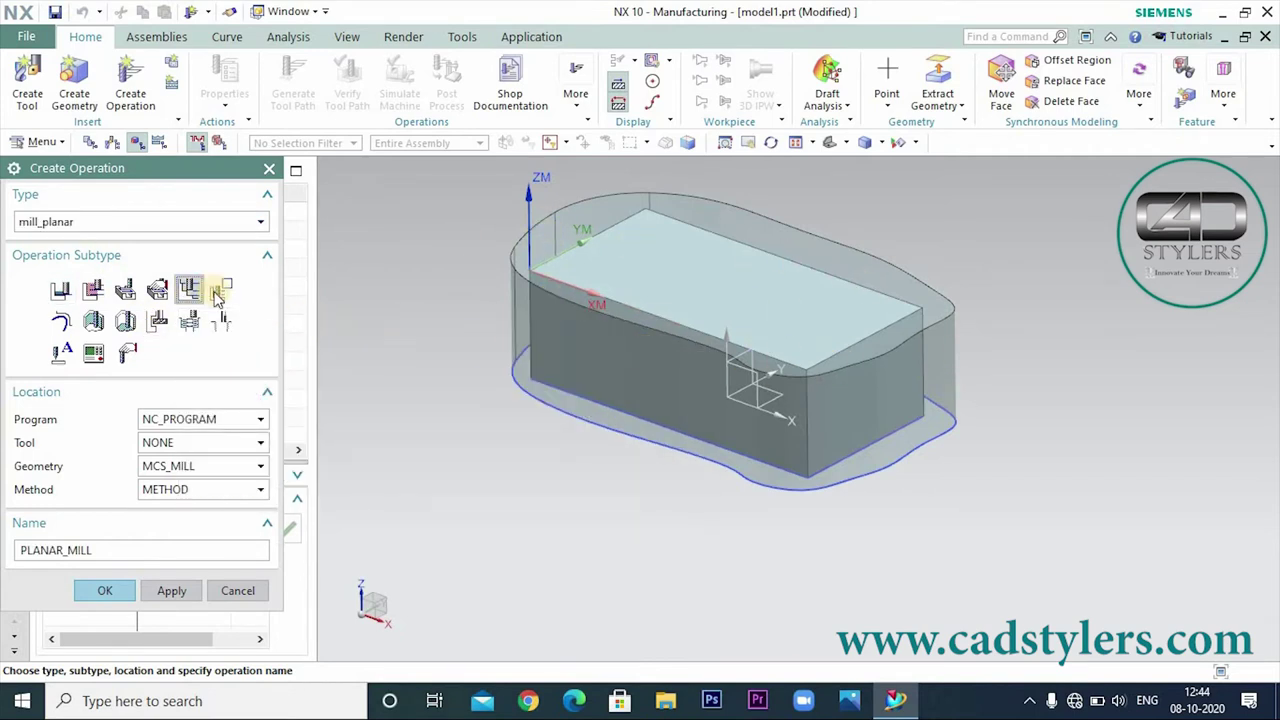
pyautogui.moveTo(194, 296)
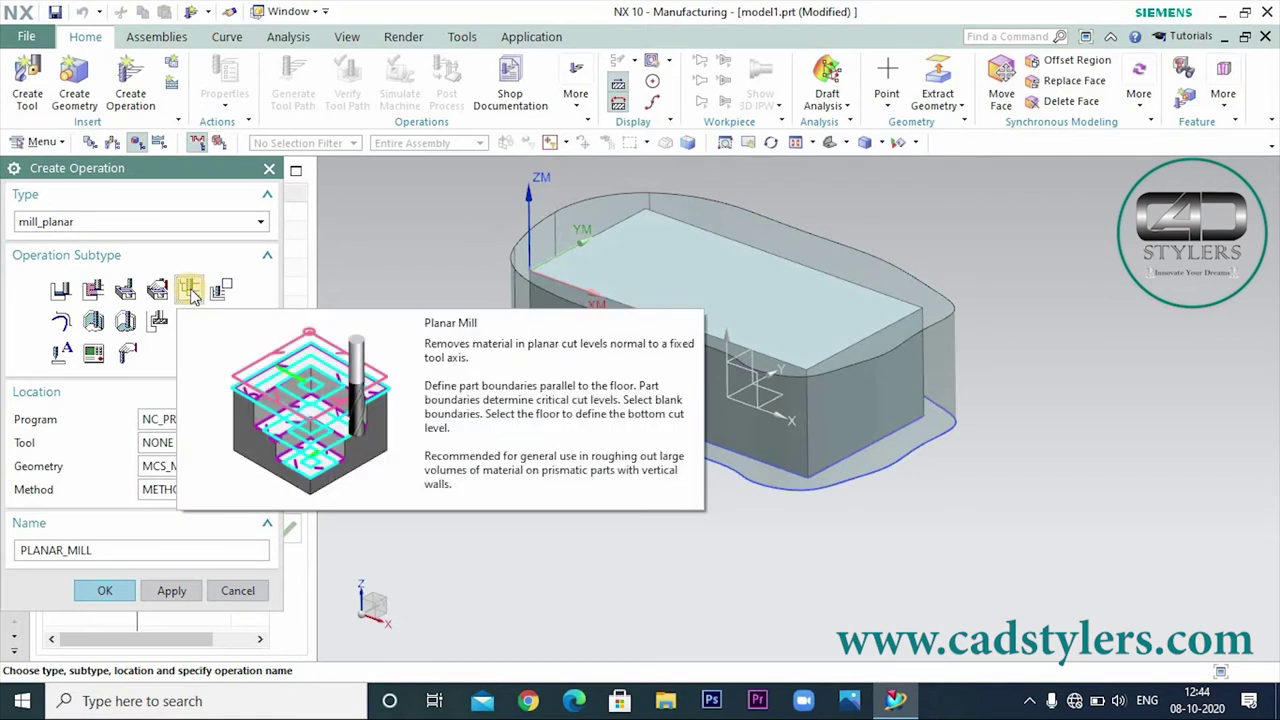
# Create the planar mill operation with method MILL_FINISH, geometry WORKPIECE and program PROGRAM.
pyautogui.click(218, 492)
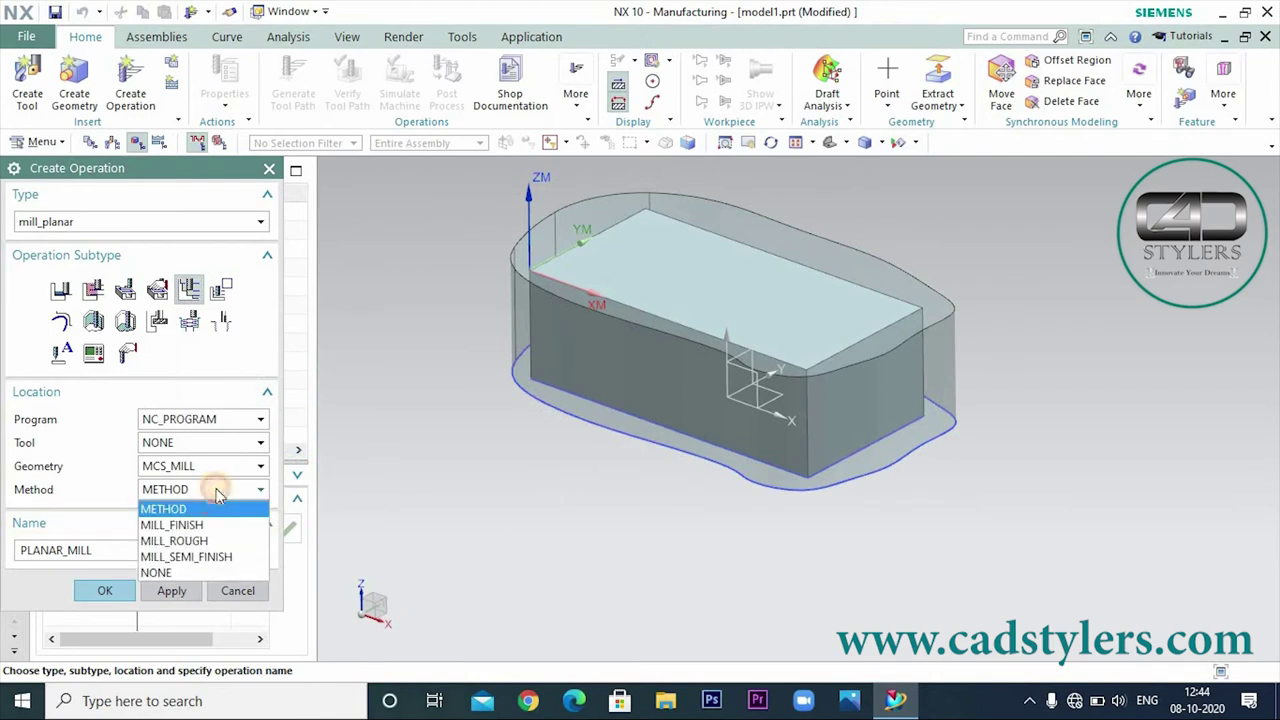
pyautogui.click(186, 525)
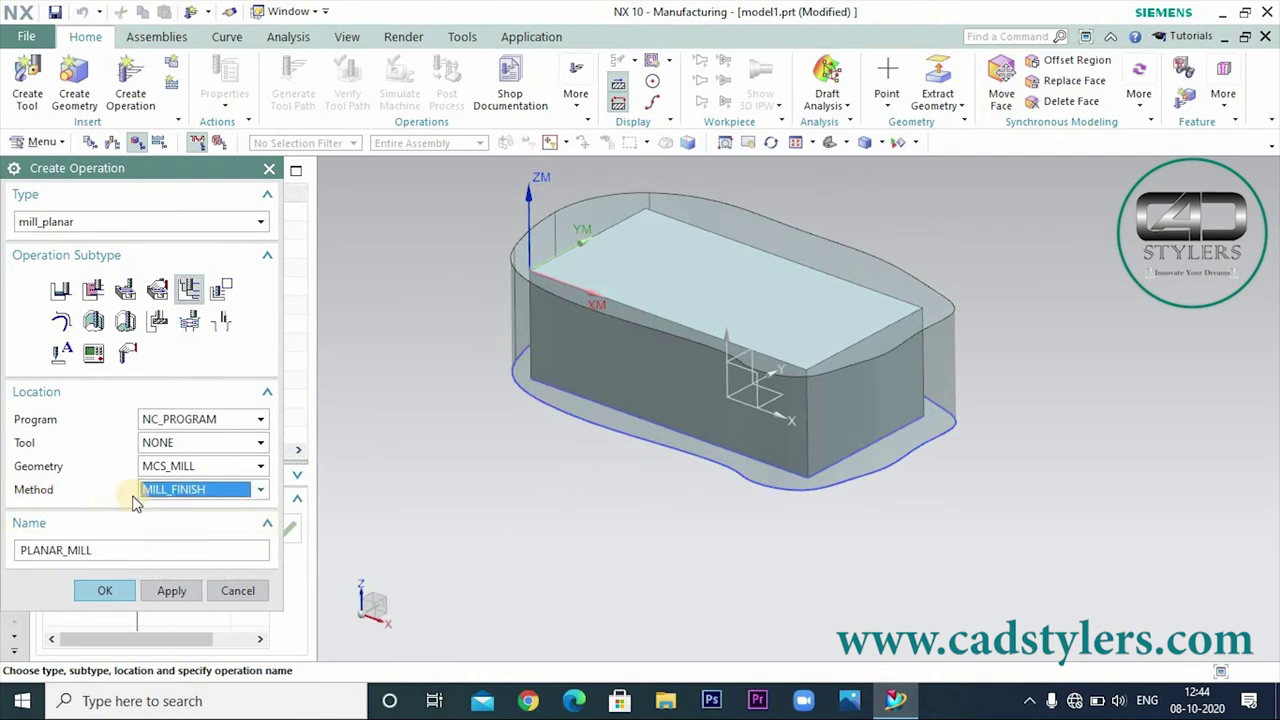
pyautogui.click(220, 470)
pyautogui.click(187, 515)
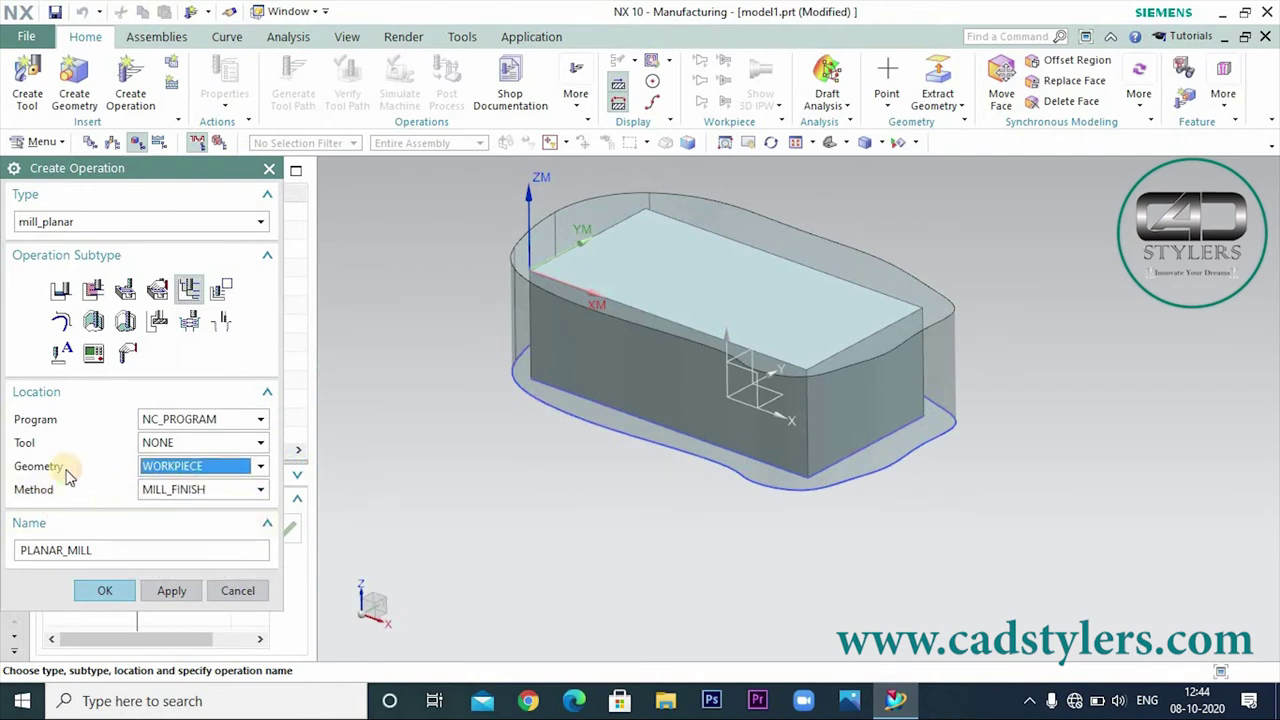
pyautogui.click(186, 446)
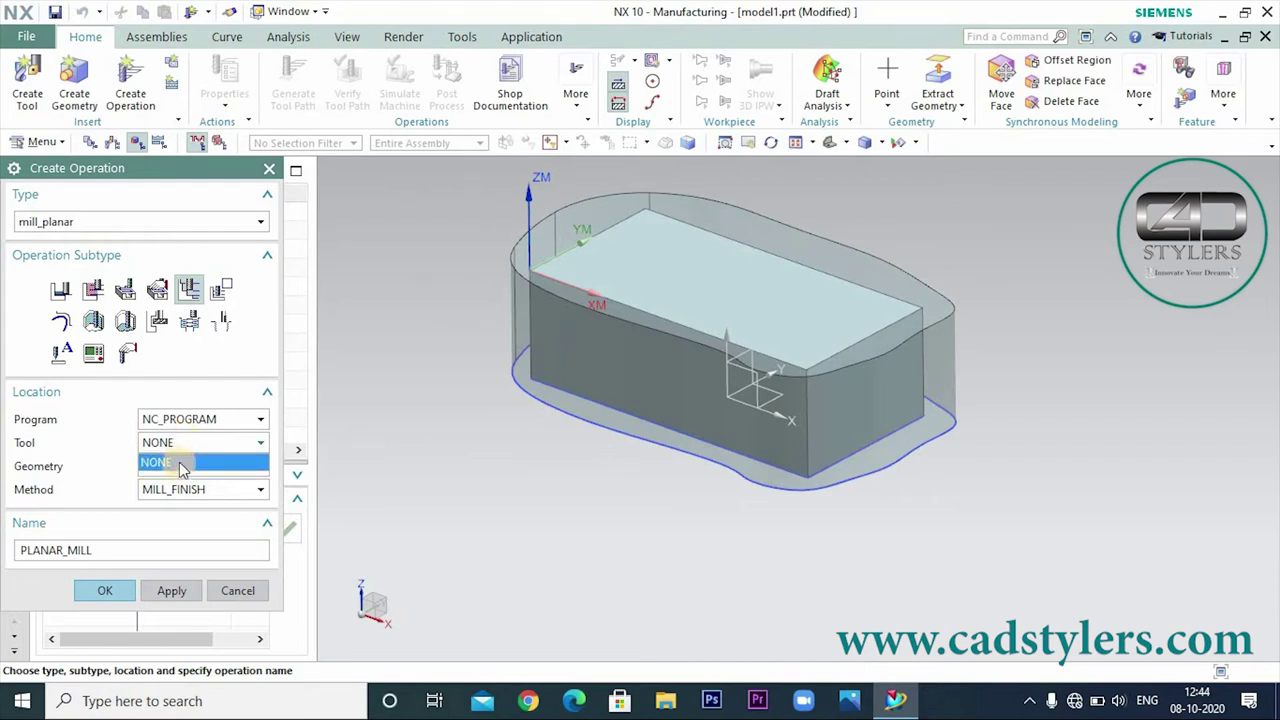
pyautogui.click(200, 419)
pyautogui.click(200, 419)
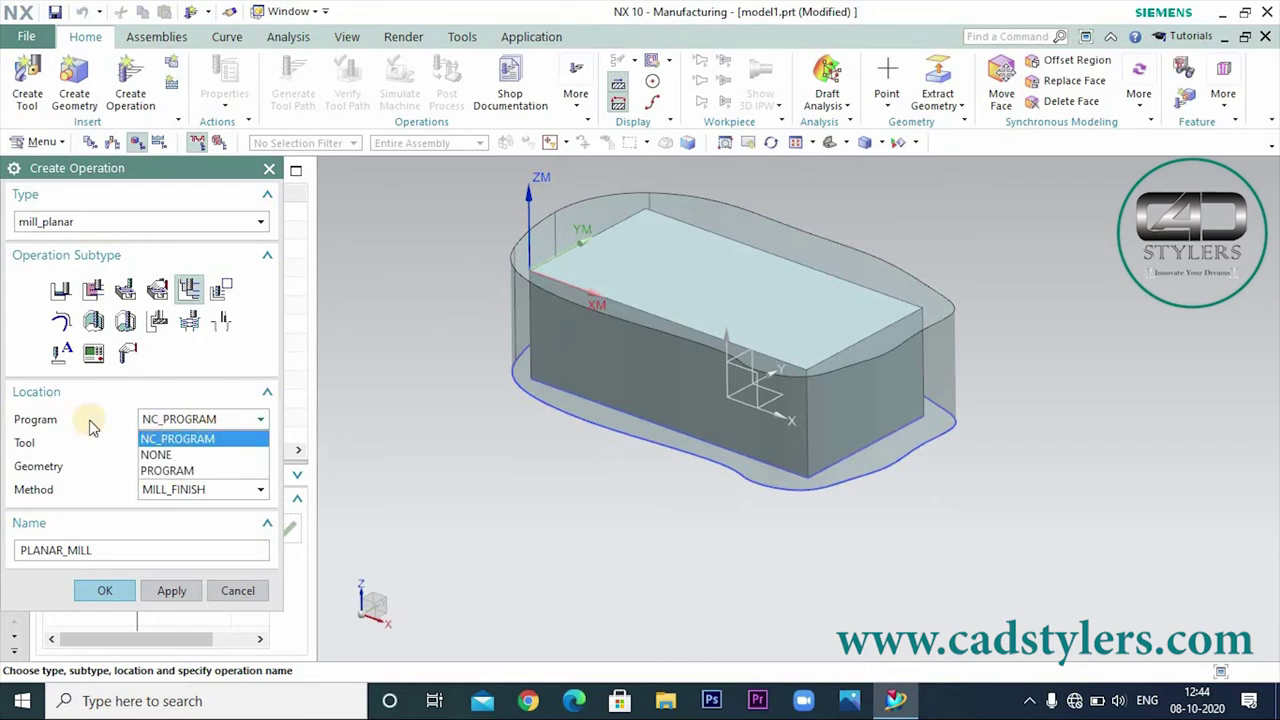
pyautogui.click(190, 470)
pyautogui.click(110, 591)
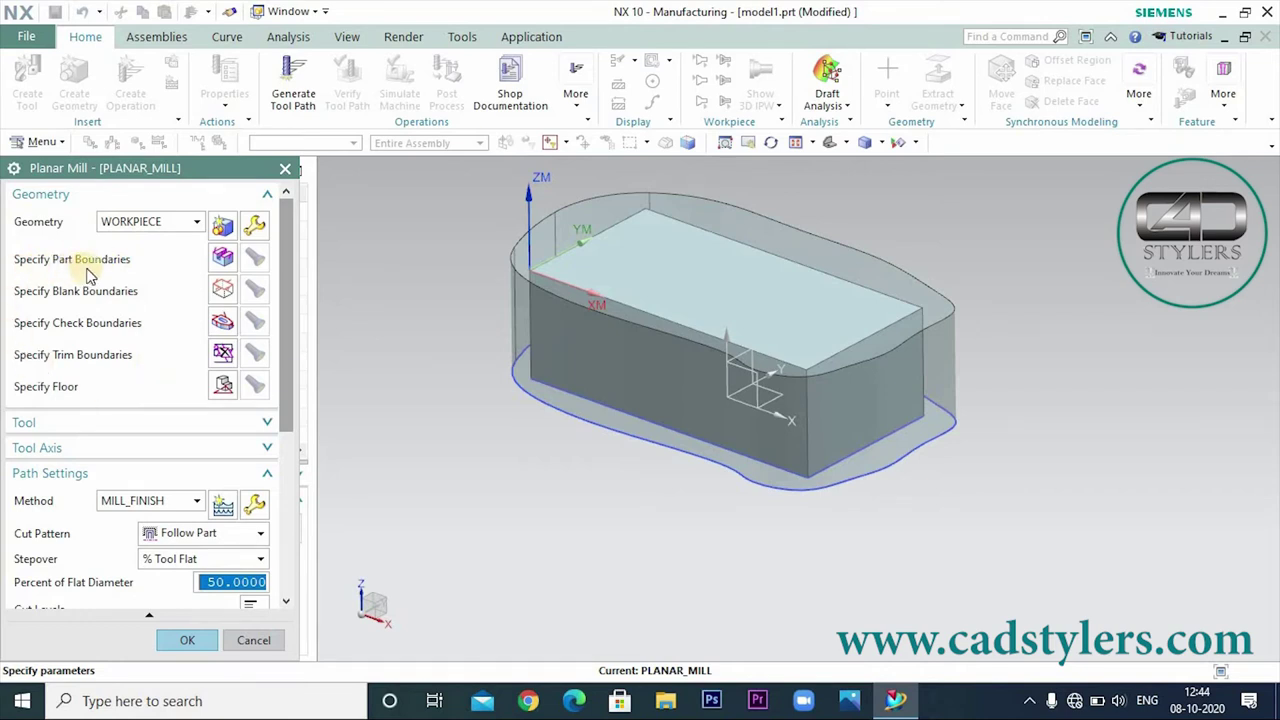
# Specify the rectangular block's top face, Face of Extrude(2), as the part boundary with material side Inside.
pyautogui.click(221, 259)
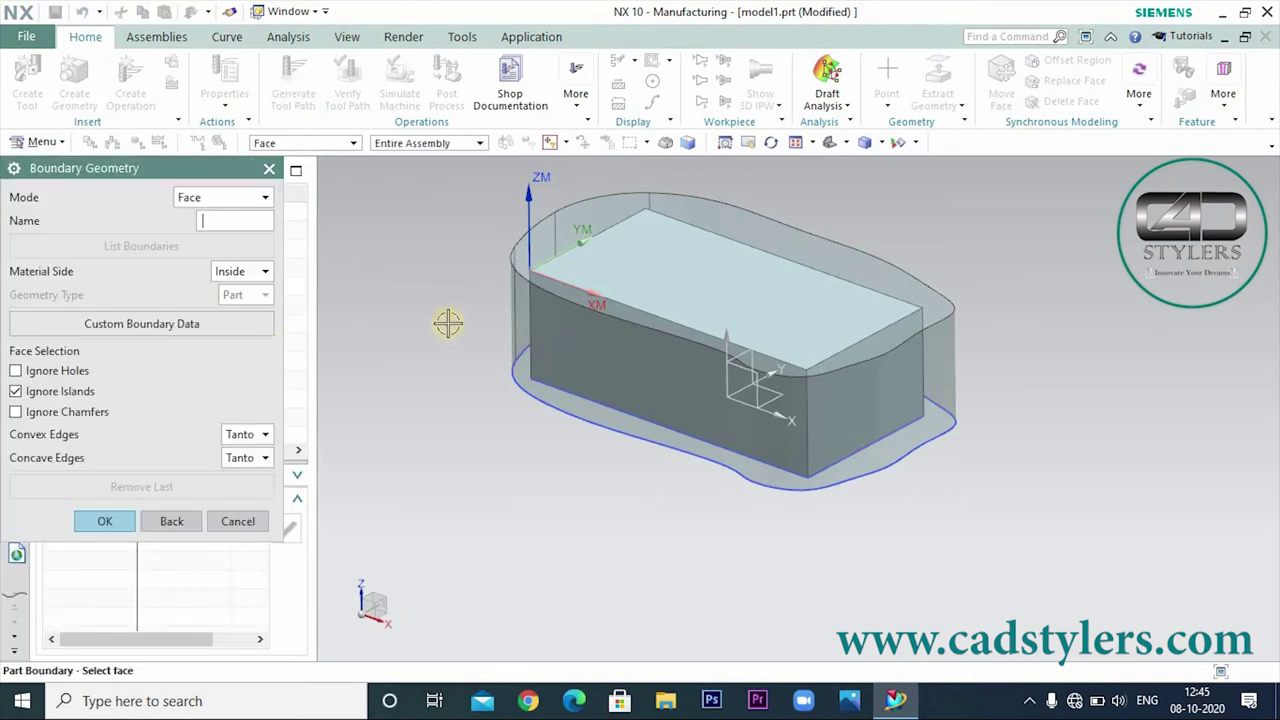
pyautogui.rightClick(674, 263)
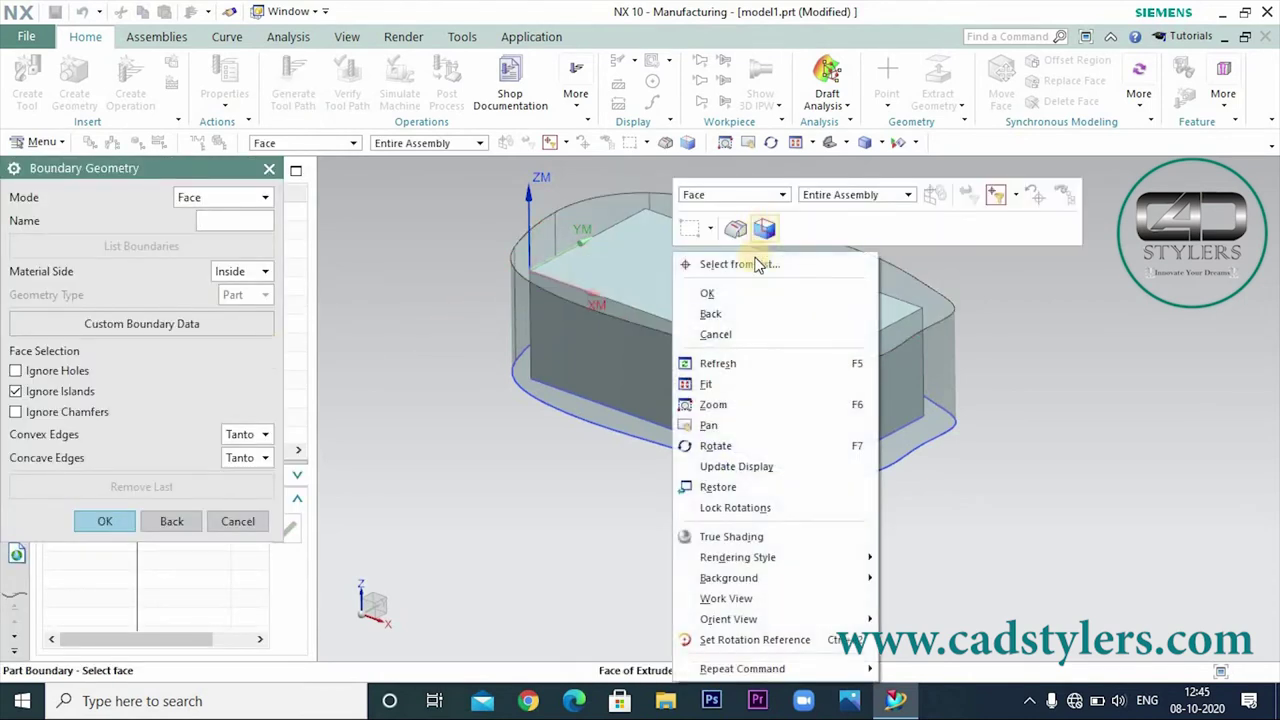
pyautogui.click(758, 264)
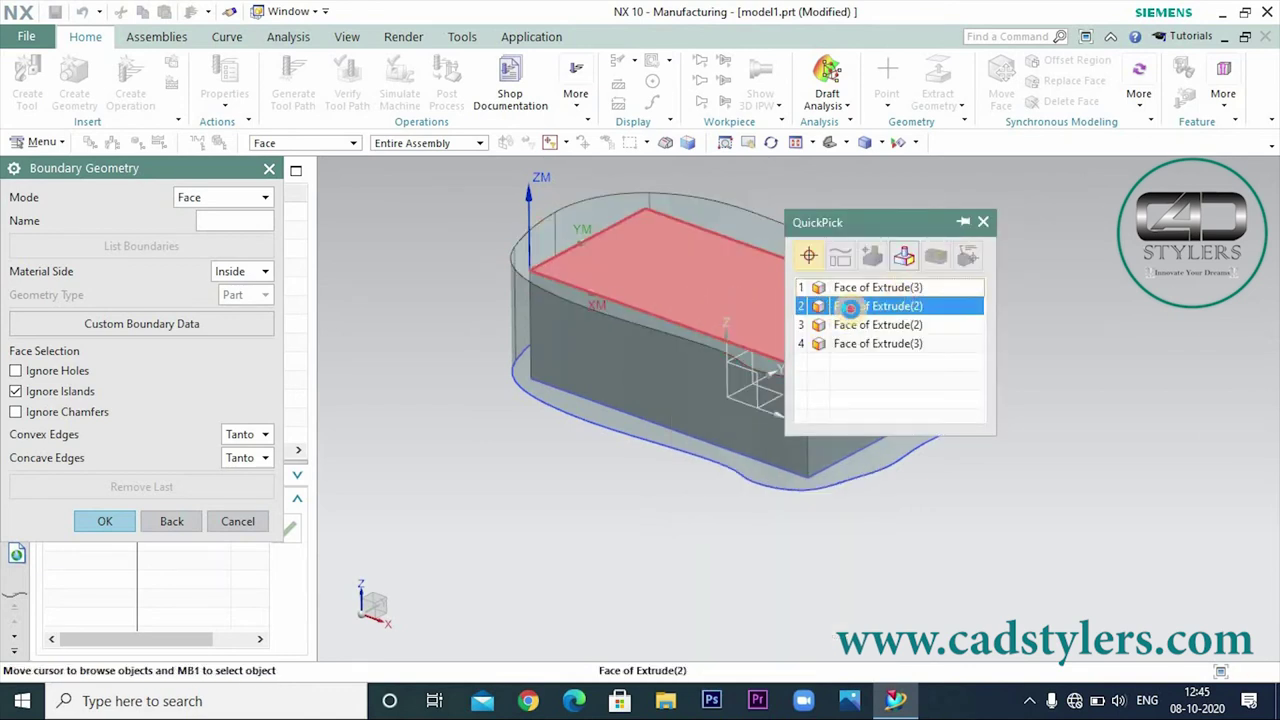
pyautogui.click(849, 307)
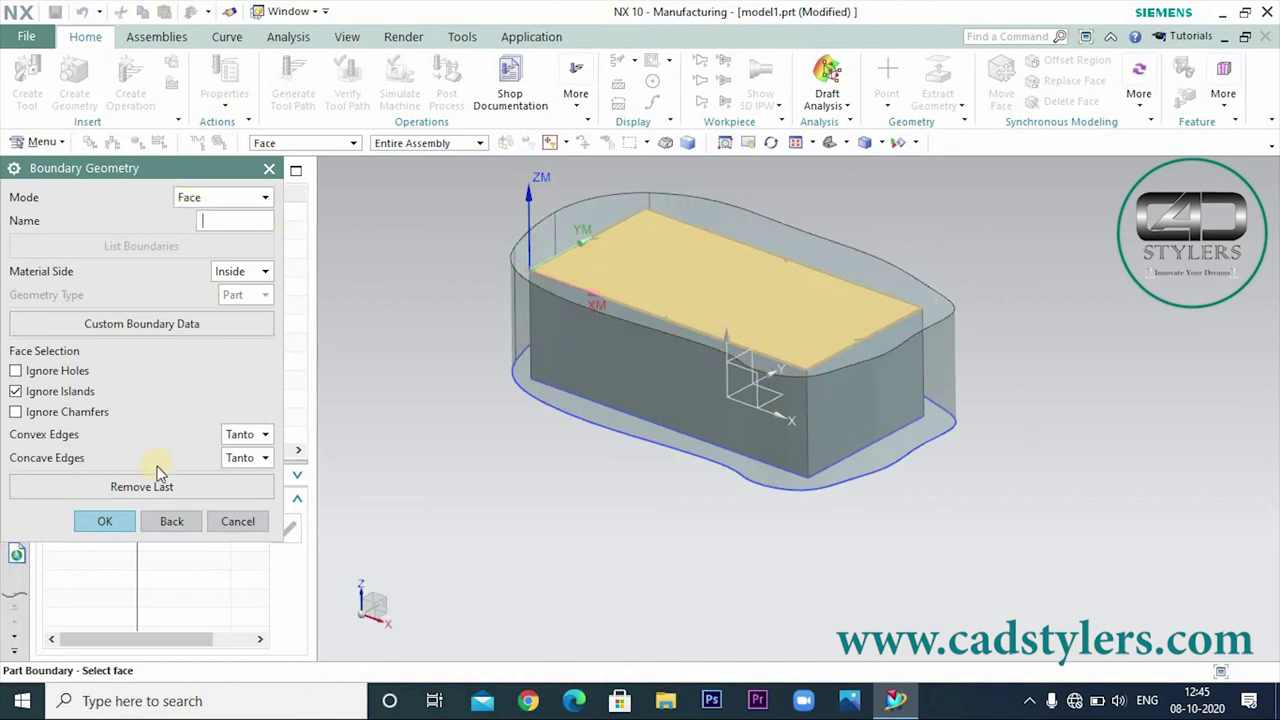
pyautogui.click(82, 520)
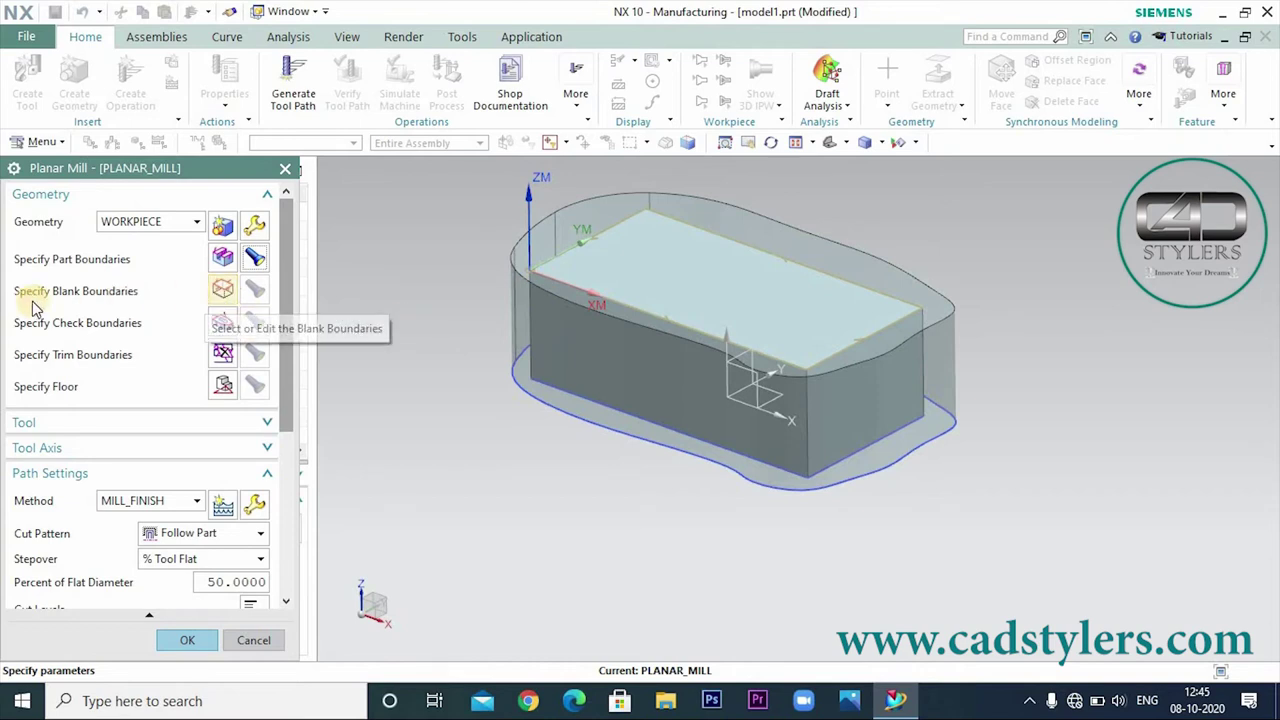
# Specify the irregular outer body's top face, Face of Extrude(3), as the blank boundary with material side Inside.
pyautogui.click(221, 292)
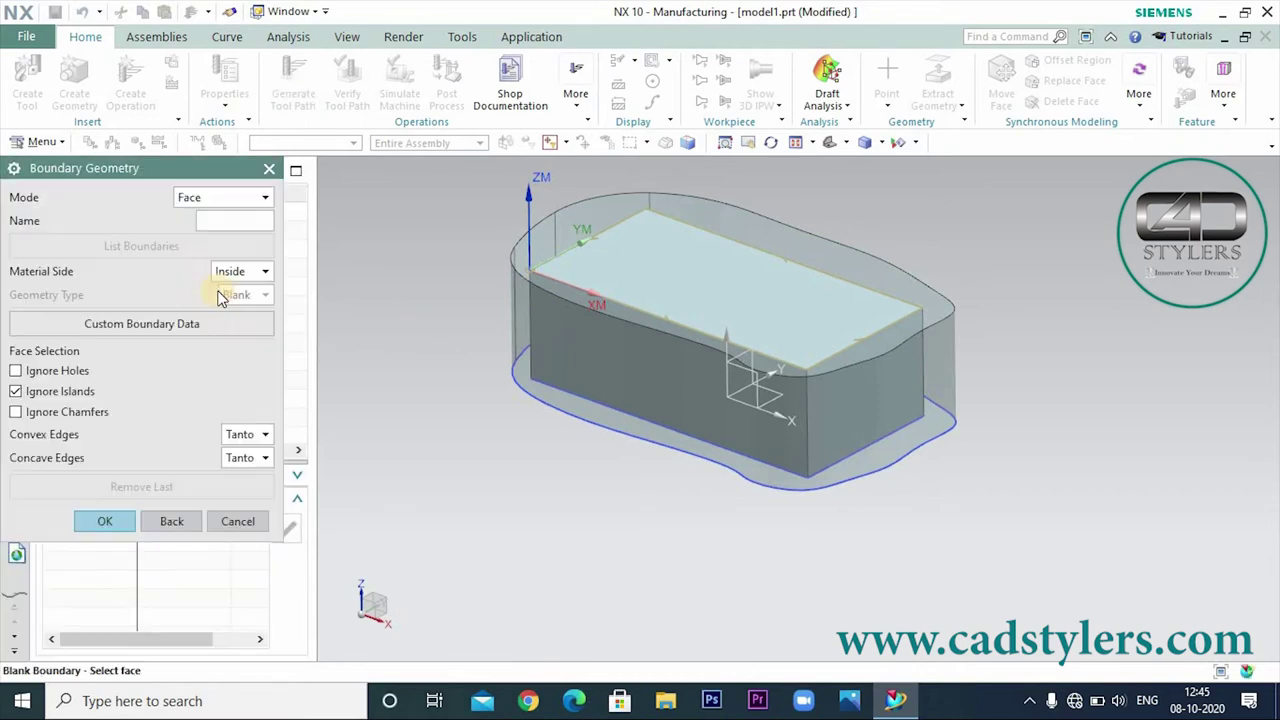
pyautogui.click(752, 227)
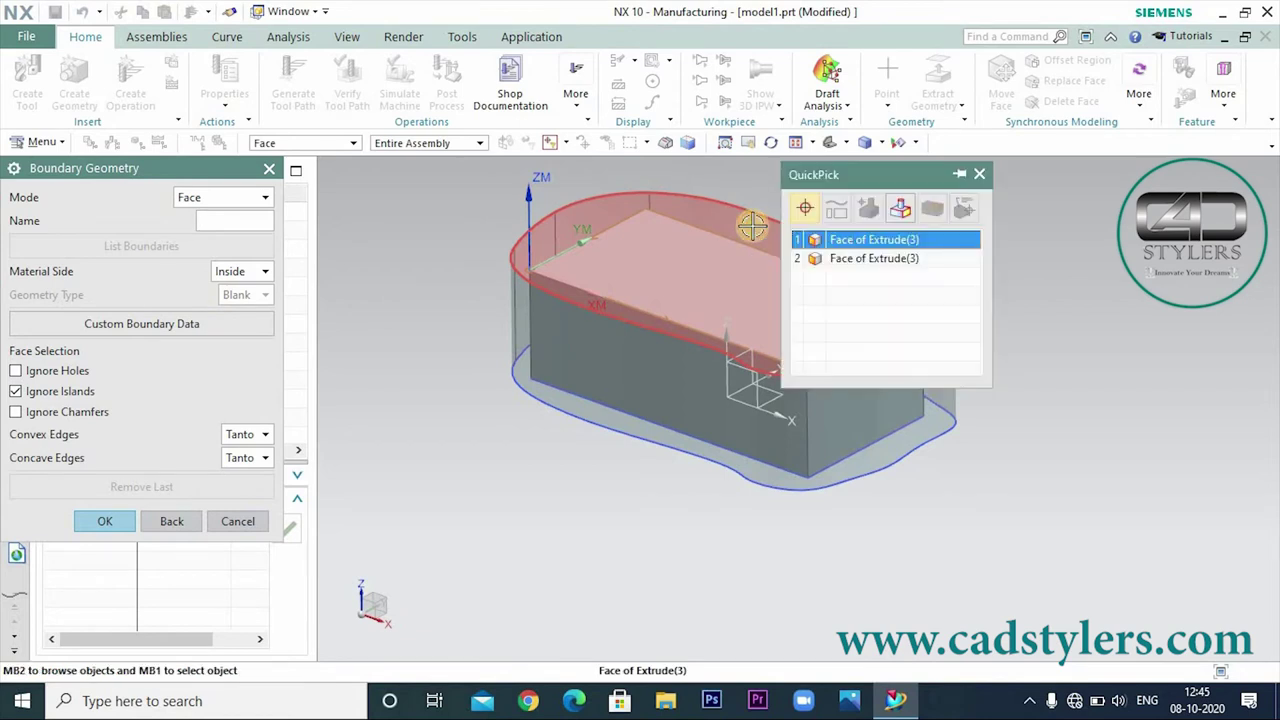
pyautogui.click(838, 242)
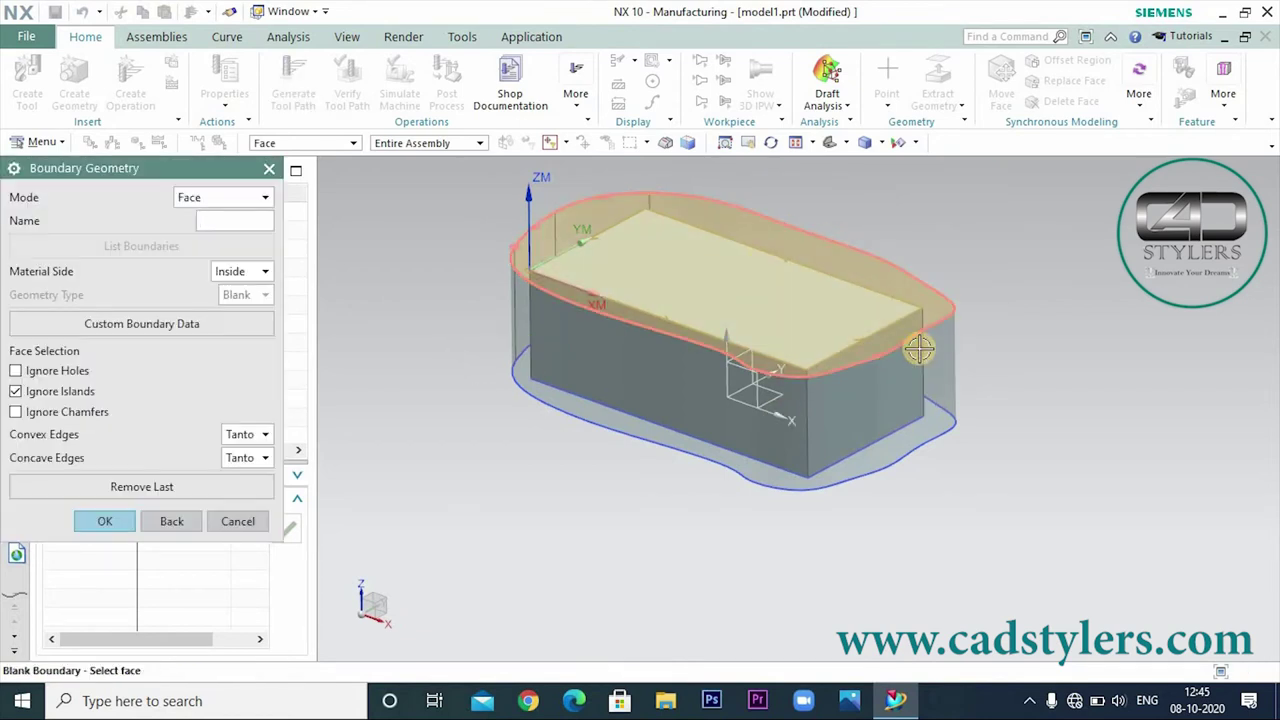
pyautogui.click(121, 519)
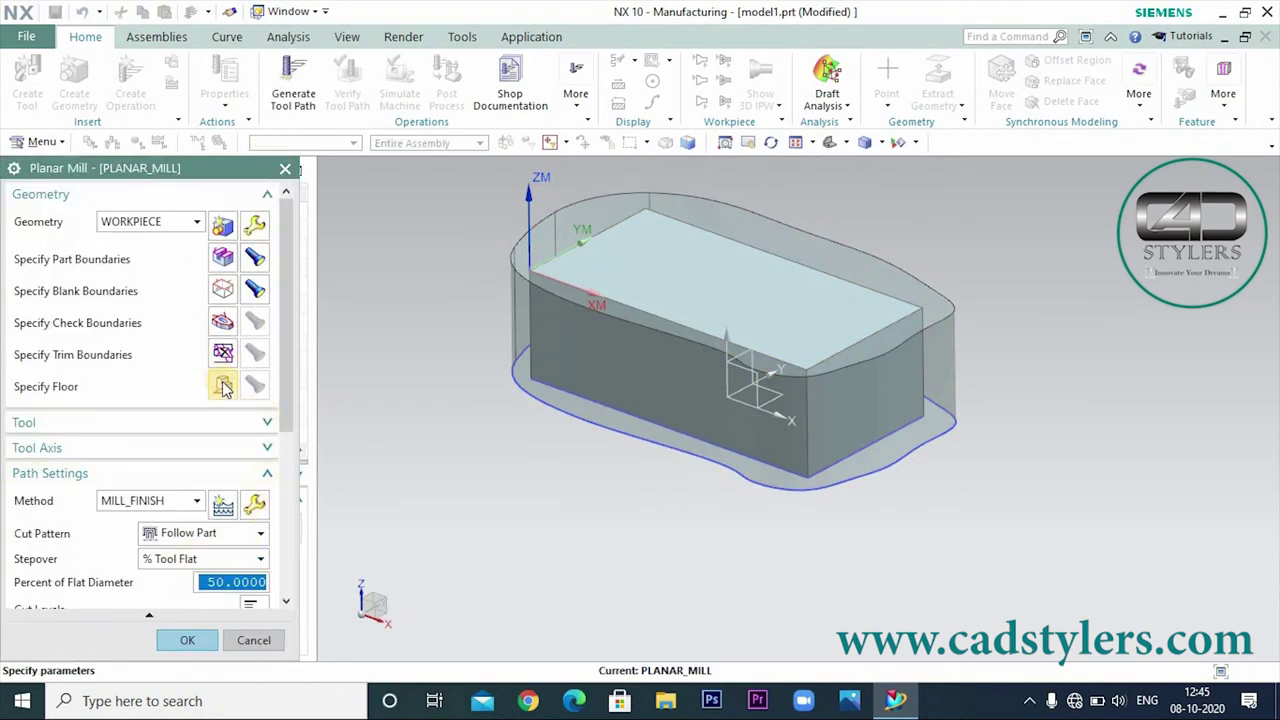
# Define the floor plane on the rectangular block's top face, Face of Extrude(2), with an offset distance of 0 mm.
pyautogui.click(222, 381)
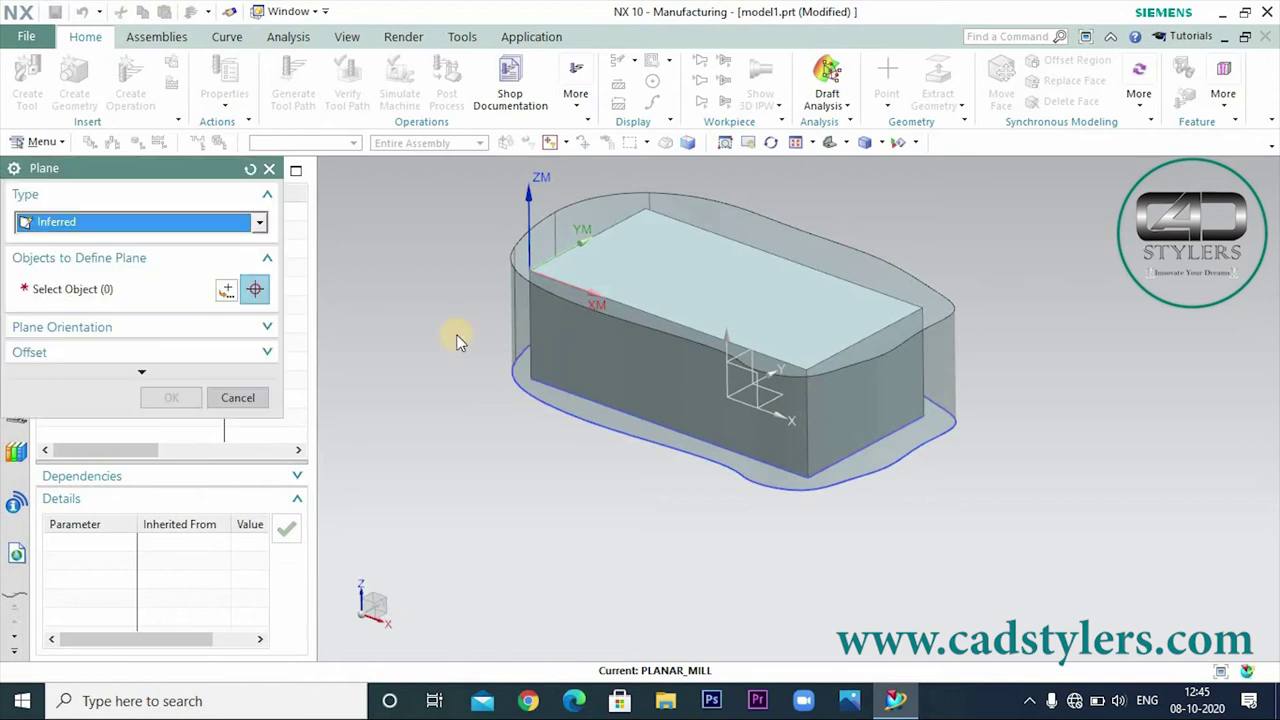
pyautogui.rightClick(786, 300)
pyautogui.click(788, 297)
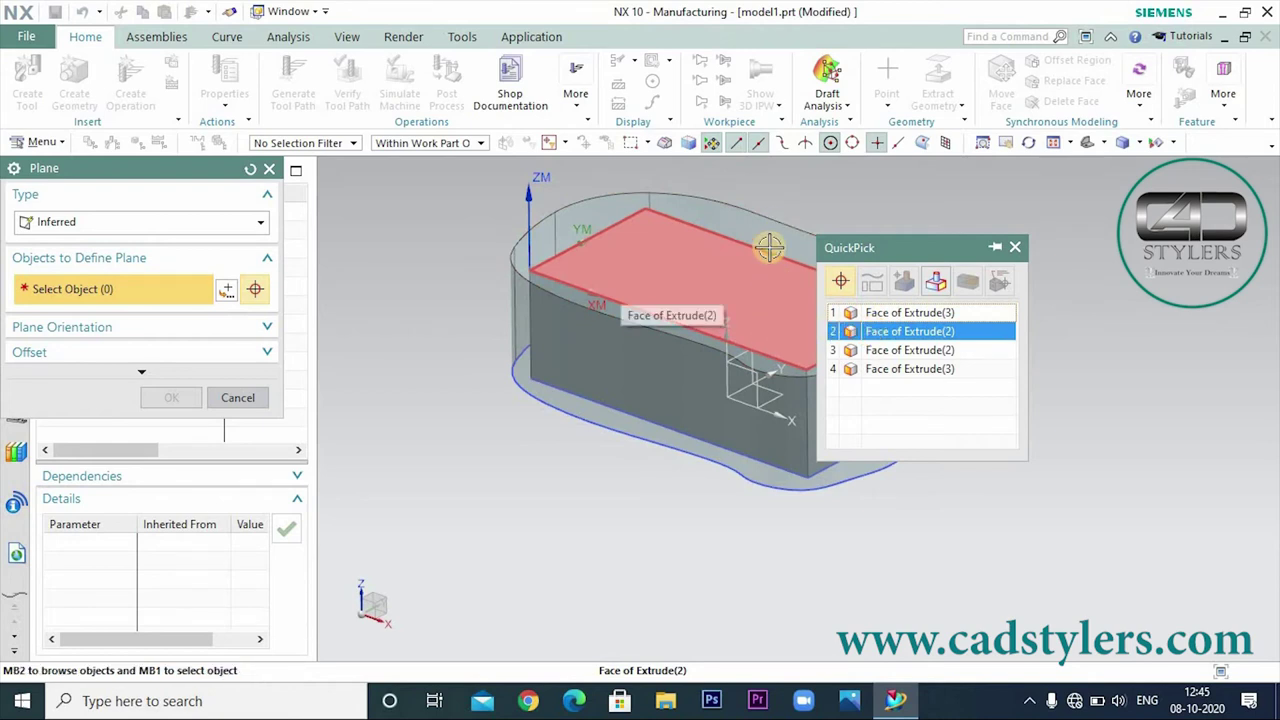
pyautogui.click(903, 333)
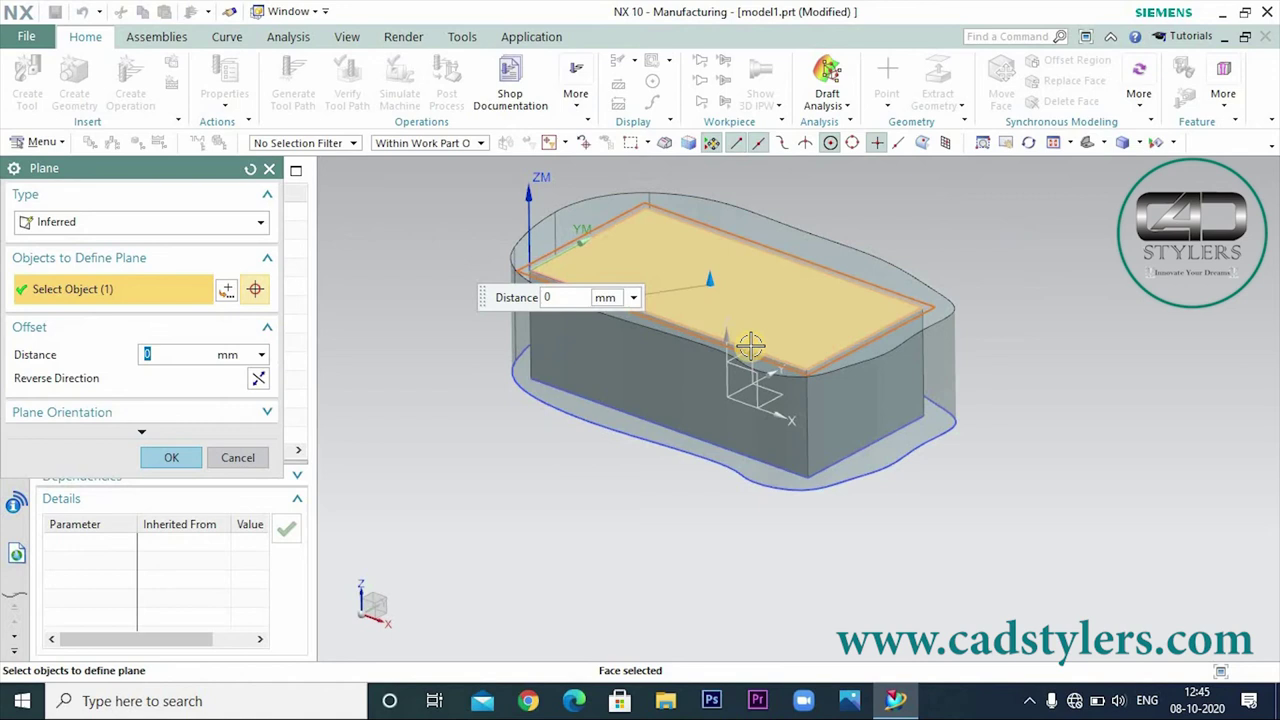
pyautogui.moveTo(543, 497); pyautogui.dragTo(771, 274, button='middle')
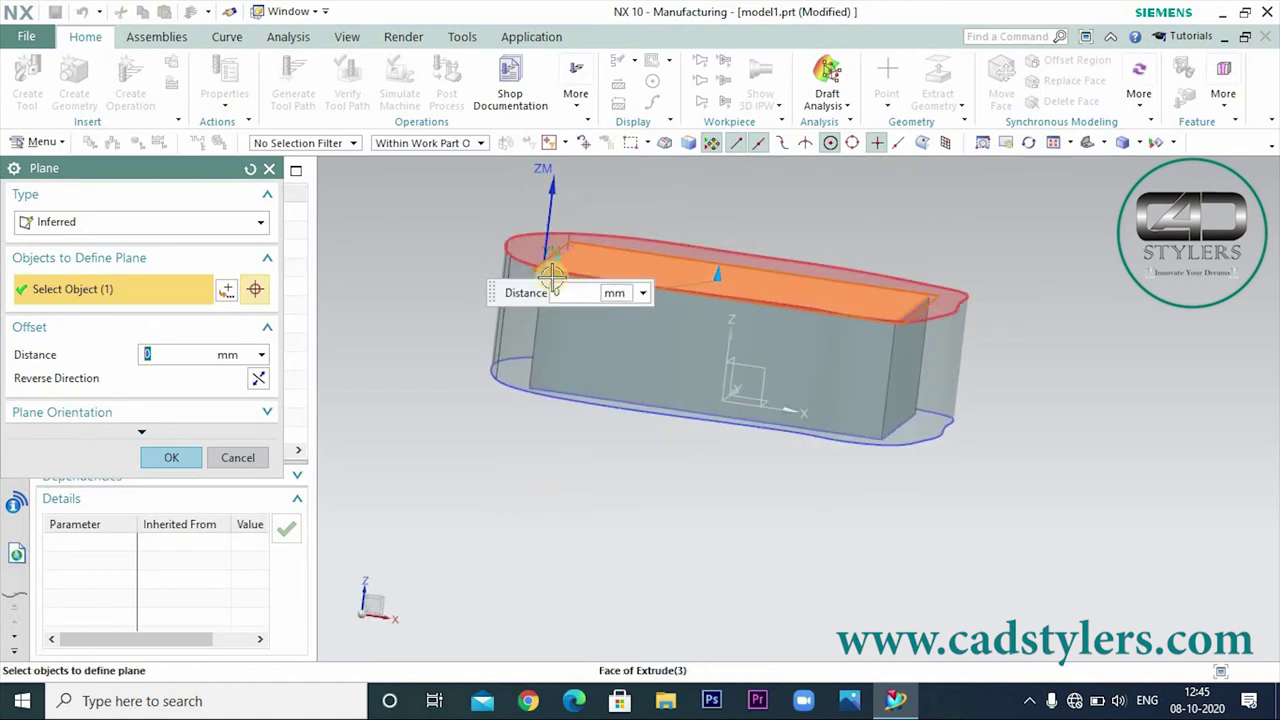
pyautogui.moveTo(837, 549); pyautogui.dragTo(657, 566, button='middle')
pyautogui.click(170, 457)
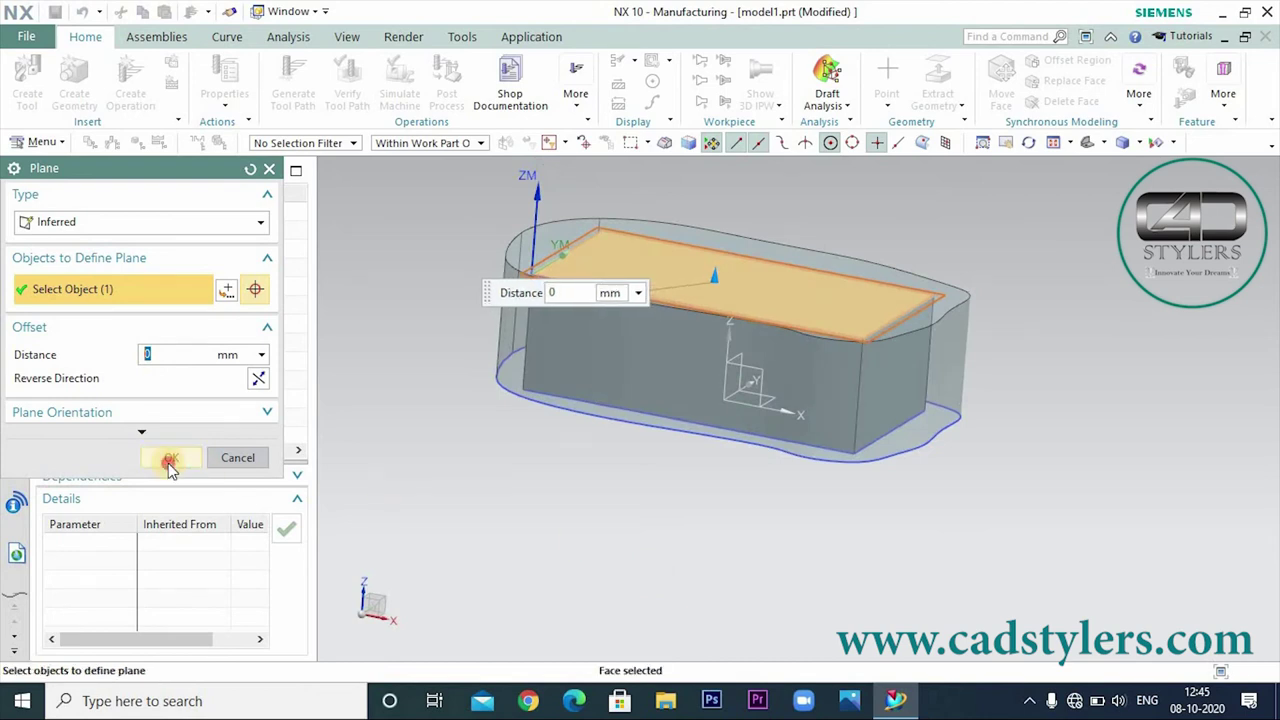
# Create a mill_planar tool of subtype MILL under GENERIC_MACHINE, keeping its diameter of 30 and other default dimensions.
pyautogui.click(129, 422)
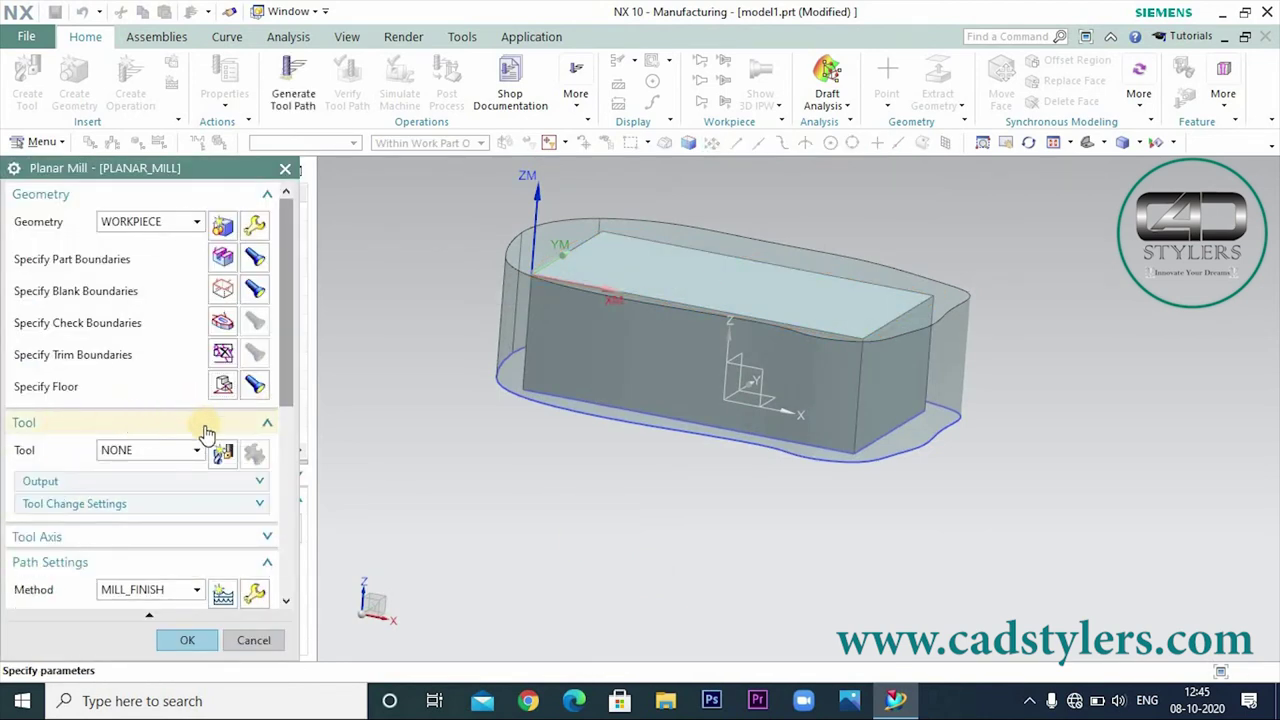
pyautogui.click(222, 453)
pyautogui.click(63, 362)
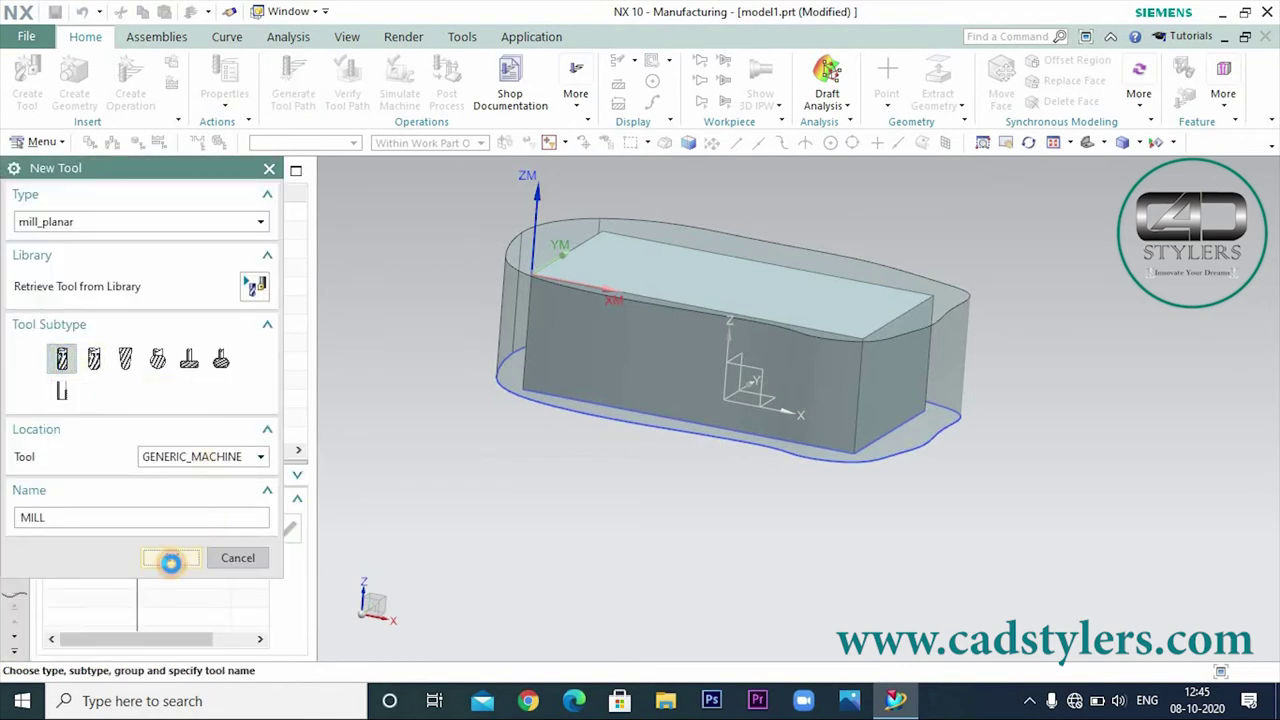
pyautogui.click(171, 557)
pyautogui.doubleClick(207, 387)
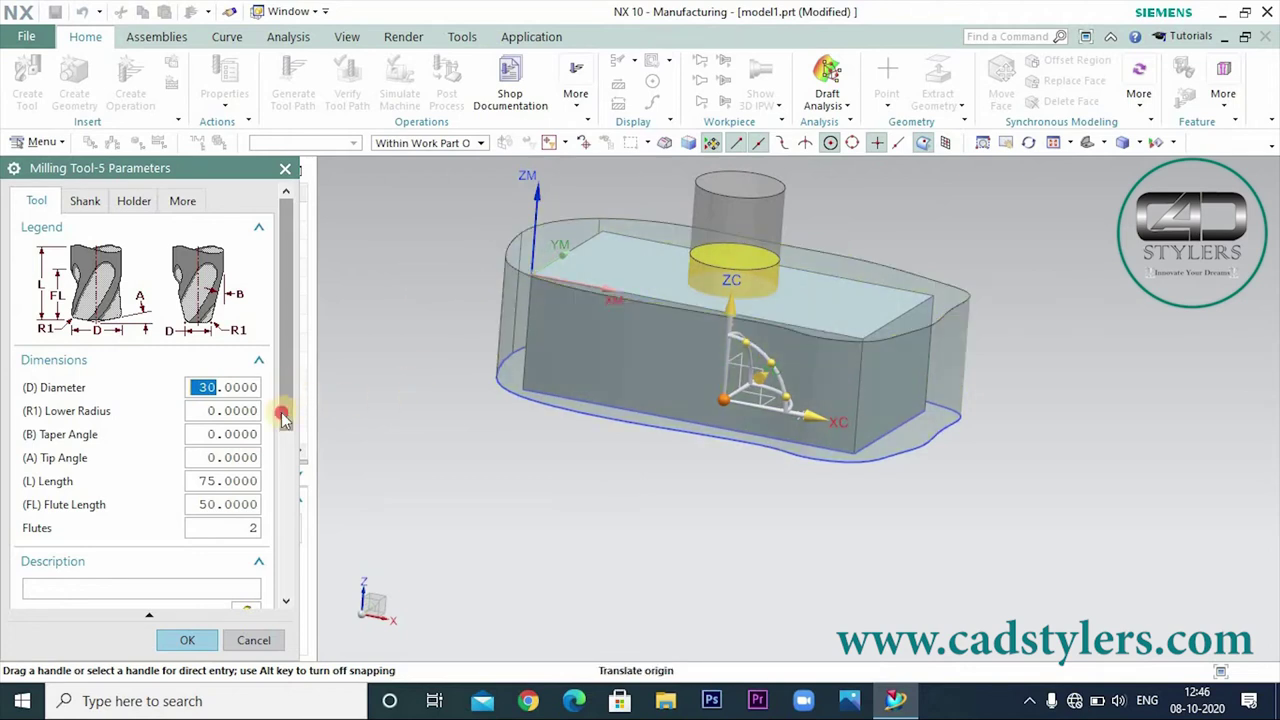
pyautogui.scroll(-5, 286, 406)
pyautogui.click(182, 639)
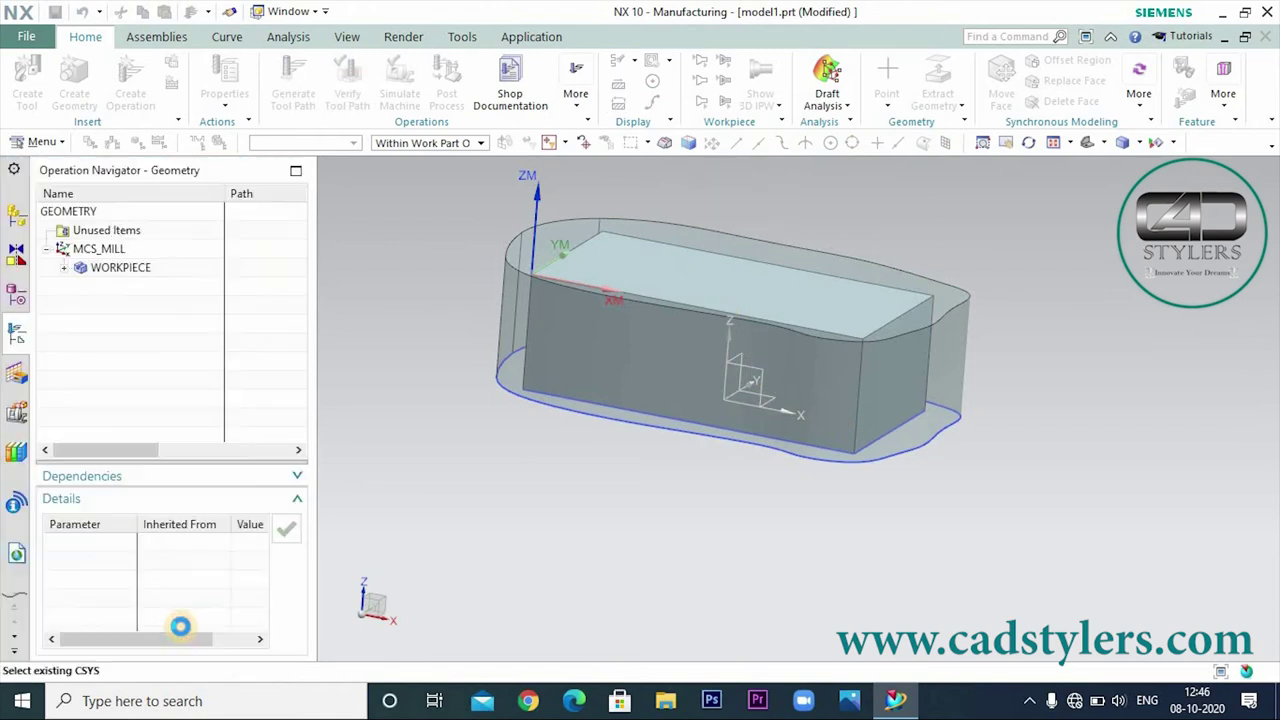
# Review the operation's tool axis options, percent of flat diameter and cut levels, leaving the settings as they are.
pyautogui.moveTo(286, 371); pyautogui.dragTo(292, 500)
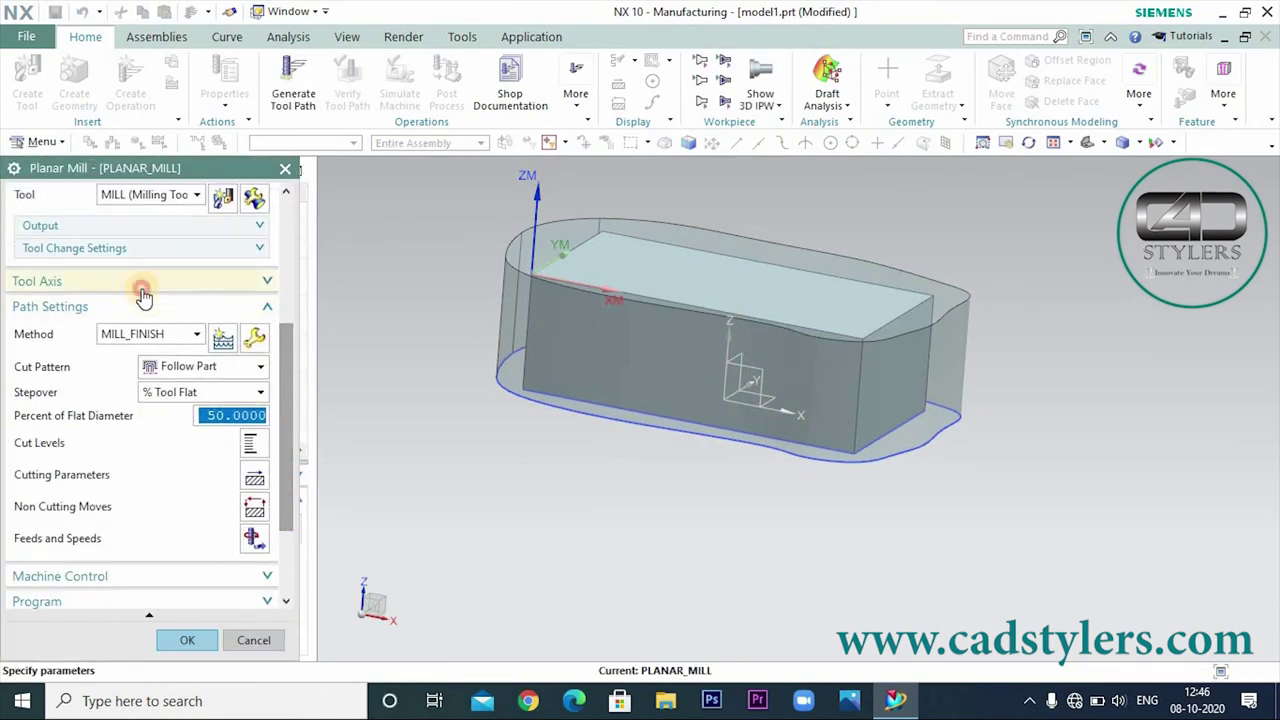
pyautogui.click(137, 288)
pyautogui.click(213, 310)
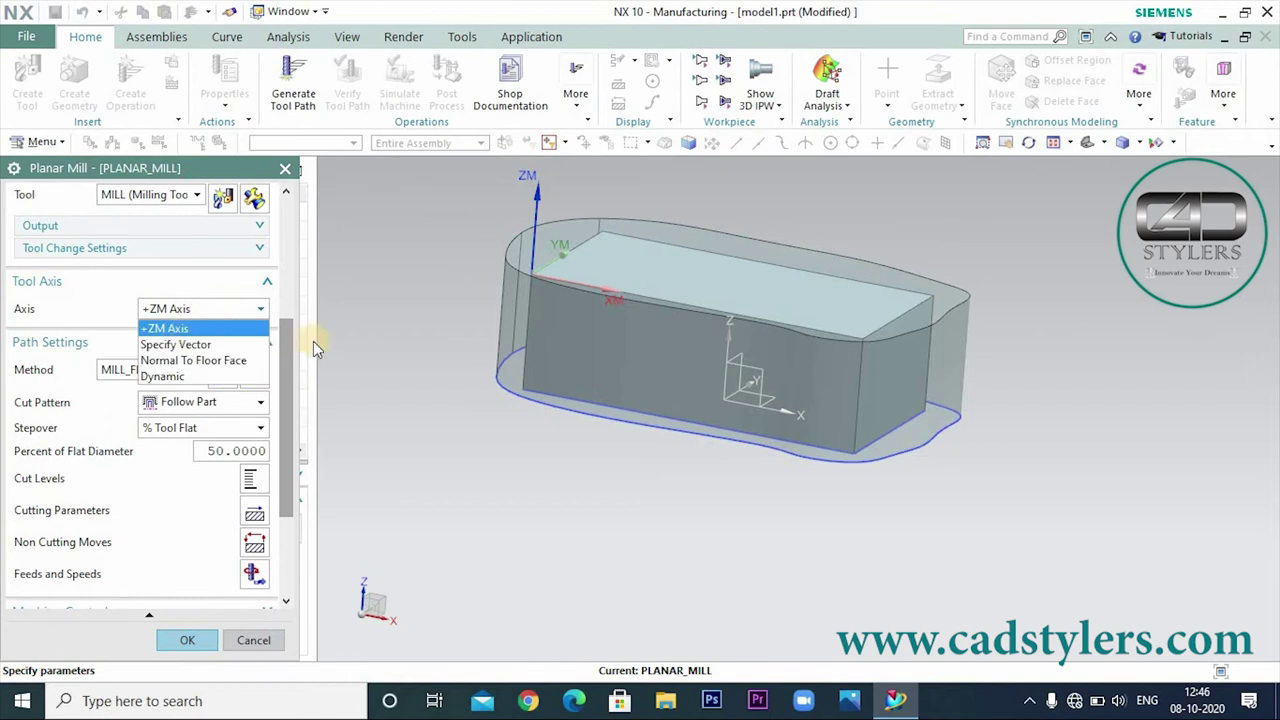
pyautogui.click(283, 348)
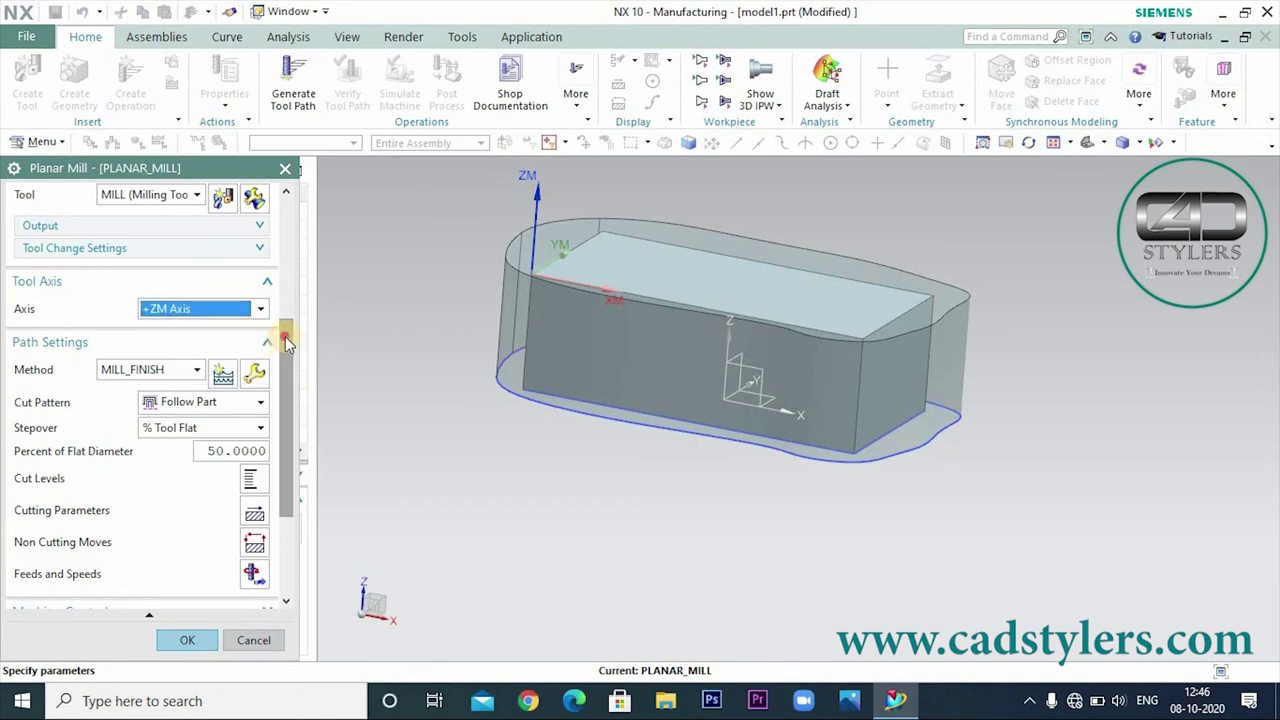
pyautogui.scroll(-1, 280, 345)
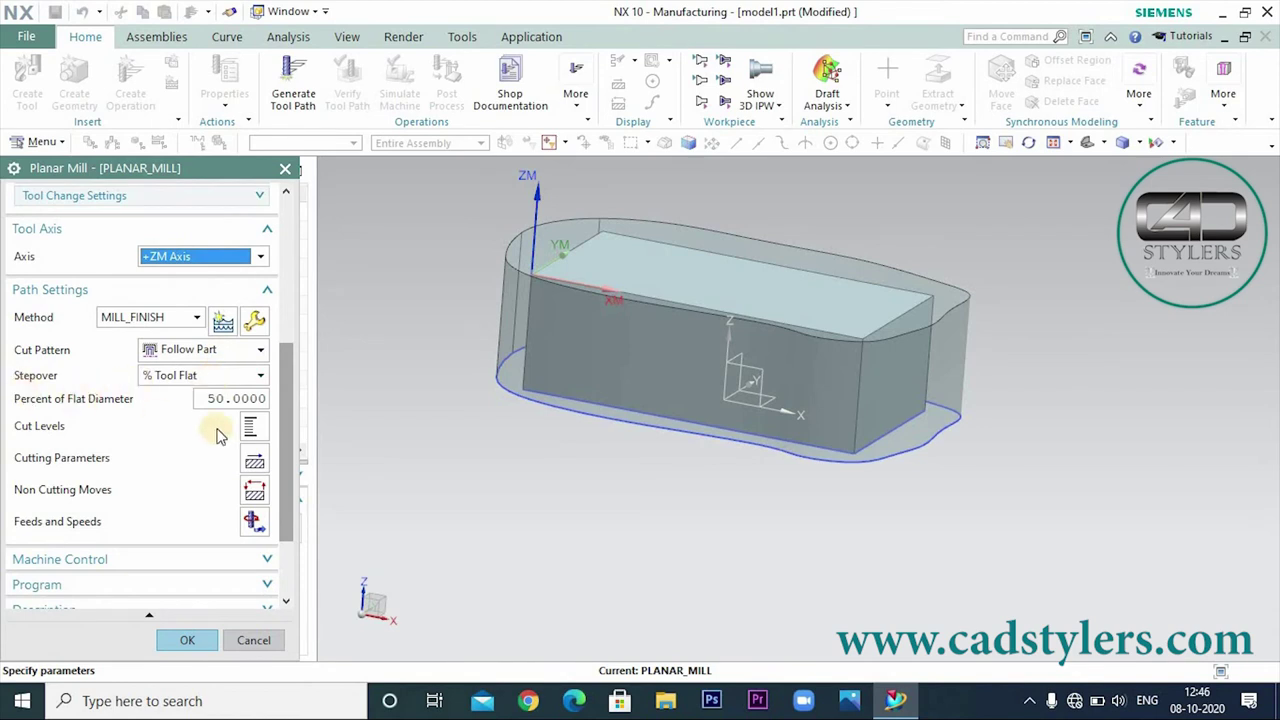
pyautogui.scroll(-1, 288, 422)
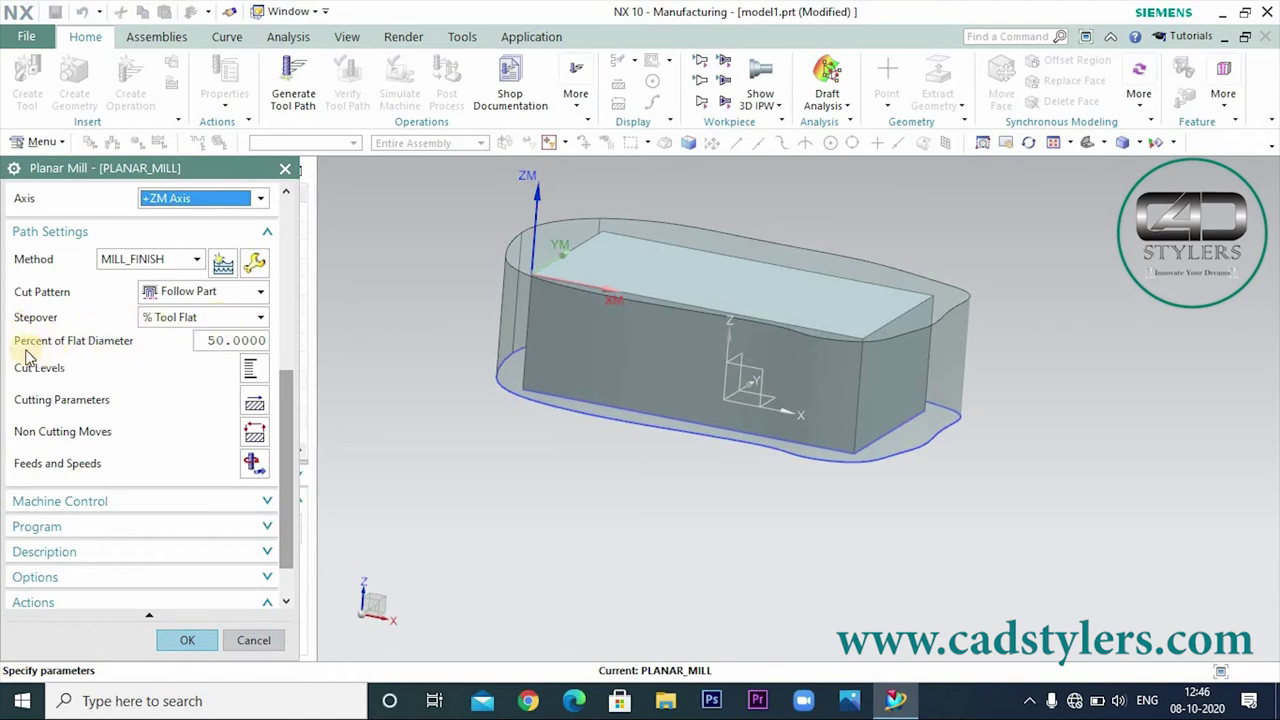
pyautogui.doubleClick(224, 340)
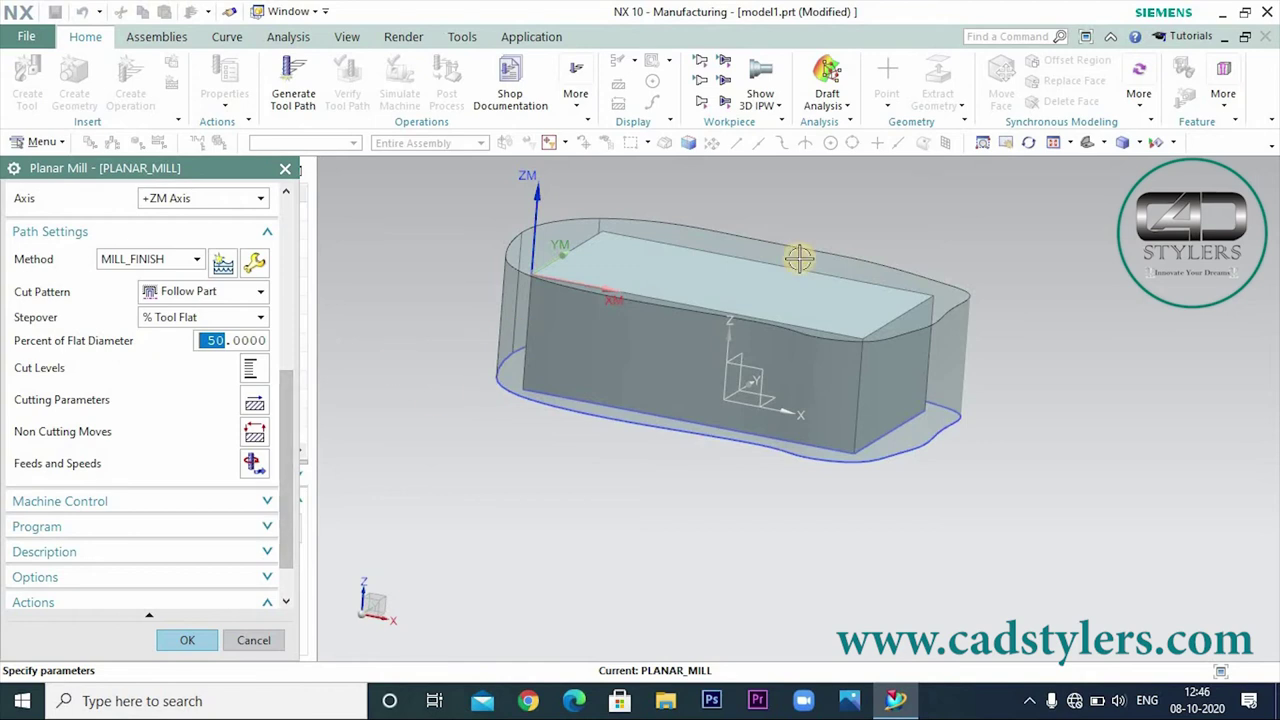
pyautogui.click(250, 370)
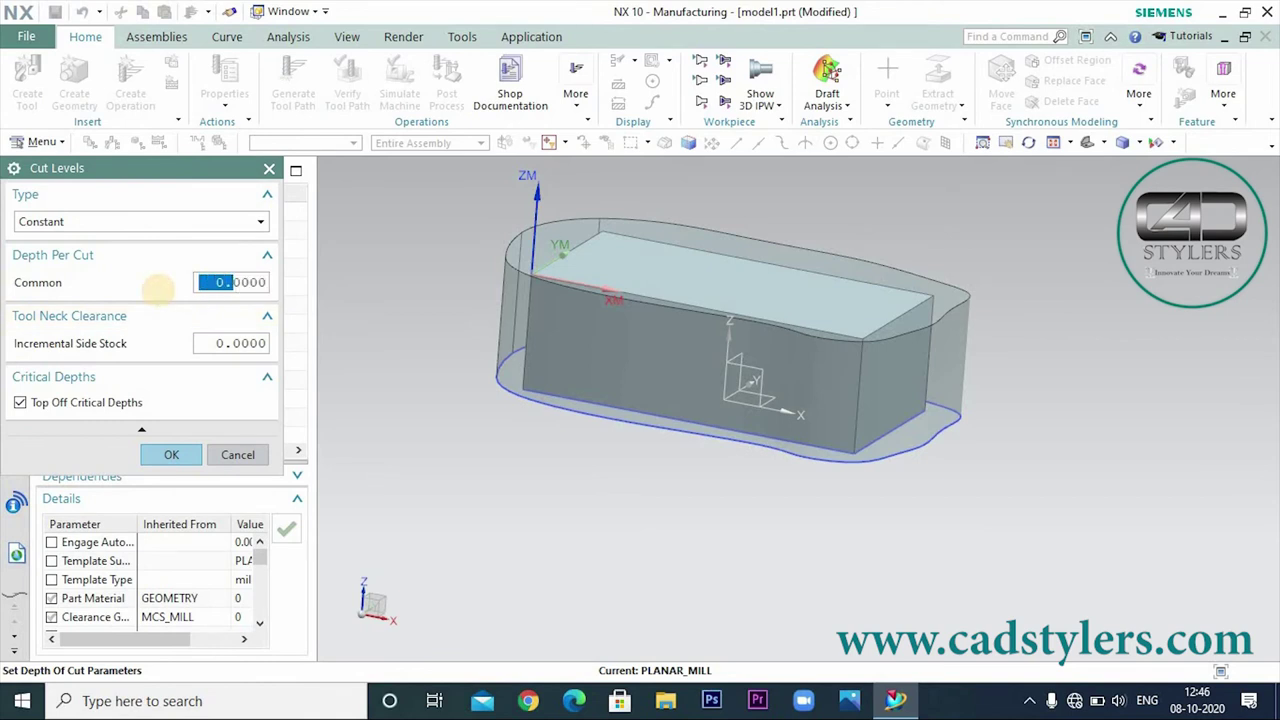
pyautogui.click(225, 460)
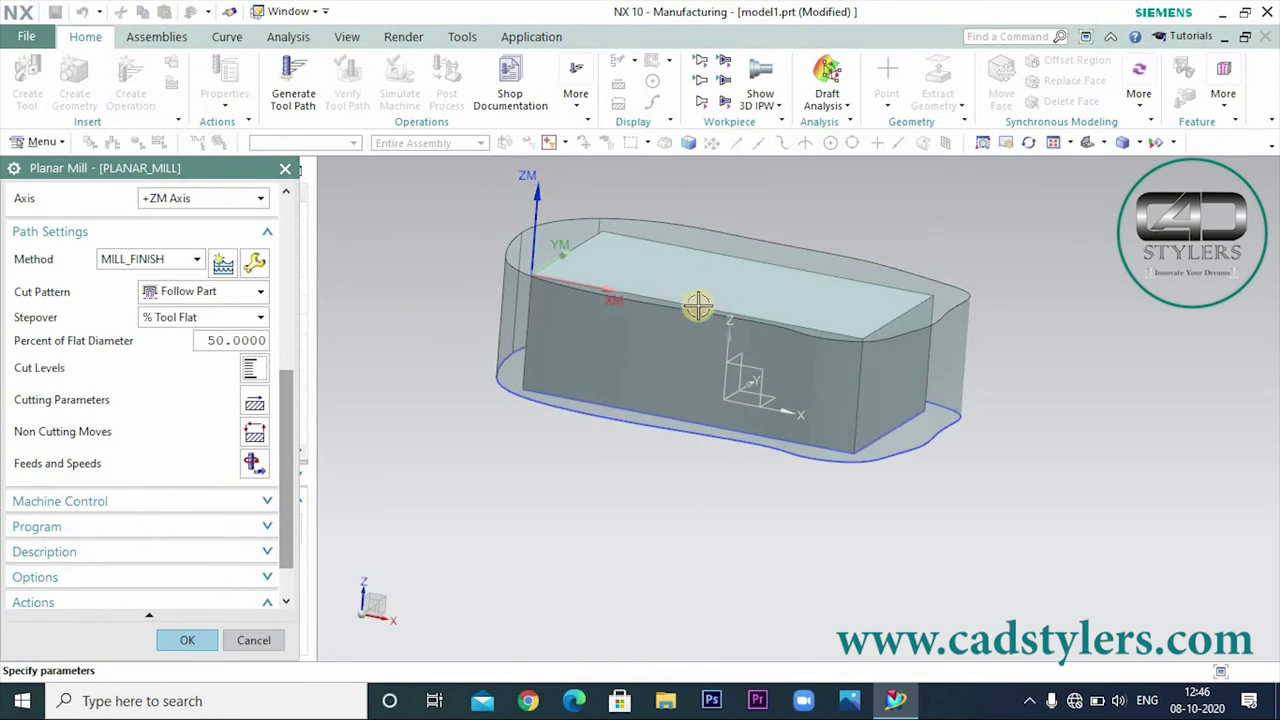
# Generate the planar mill tool path with the Follow Part pattern and inspect the passes on the model.
pyautogui.moveTo(288, 425); pyautogui.dragTo(288, 450)
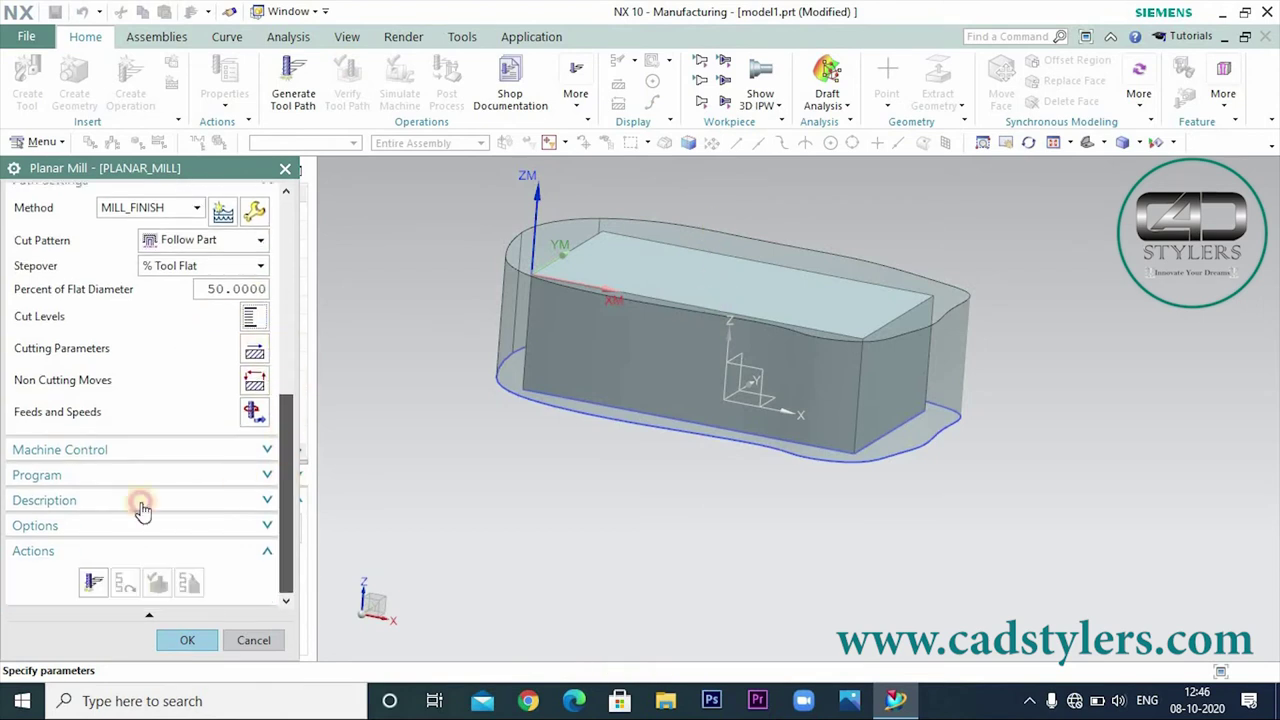
pyautogui.click(89, 583)
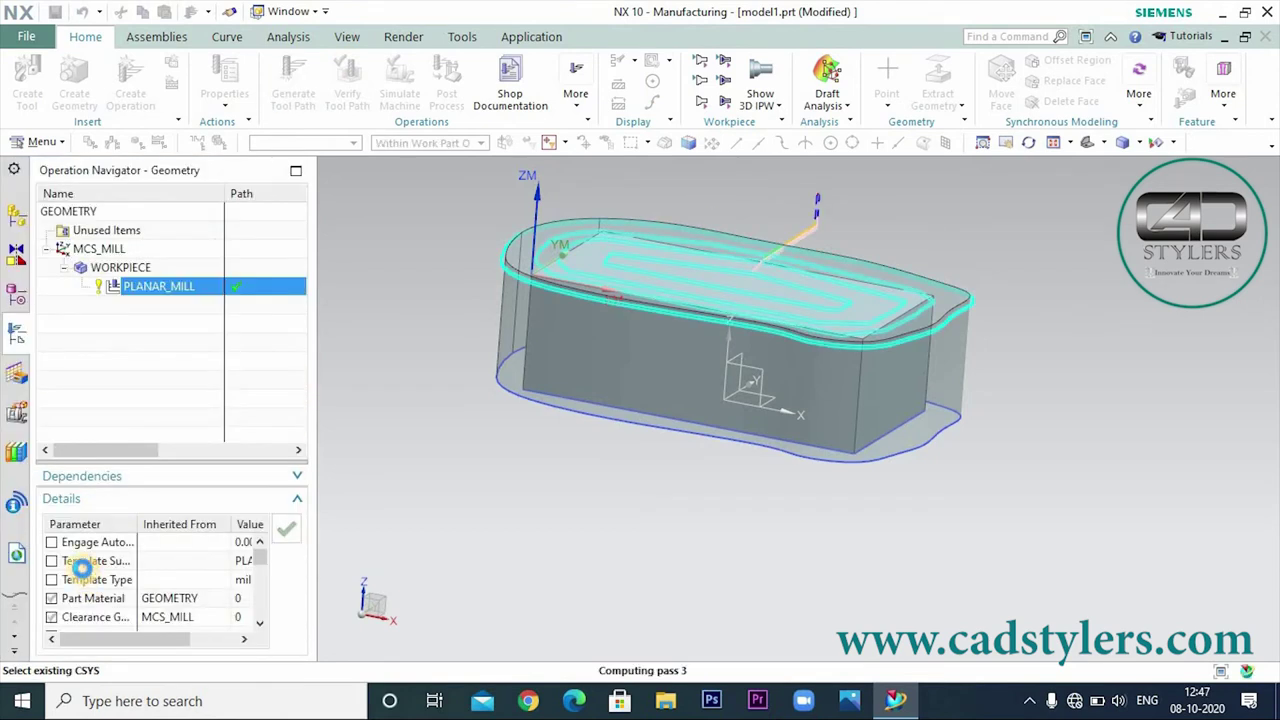
pyautogui.scroll(5, 730, 337)
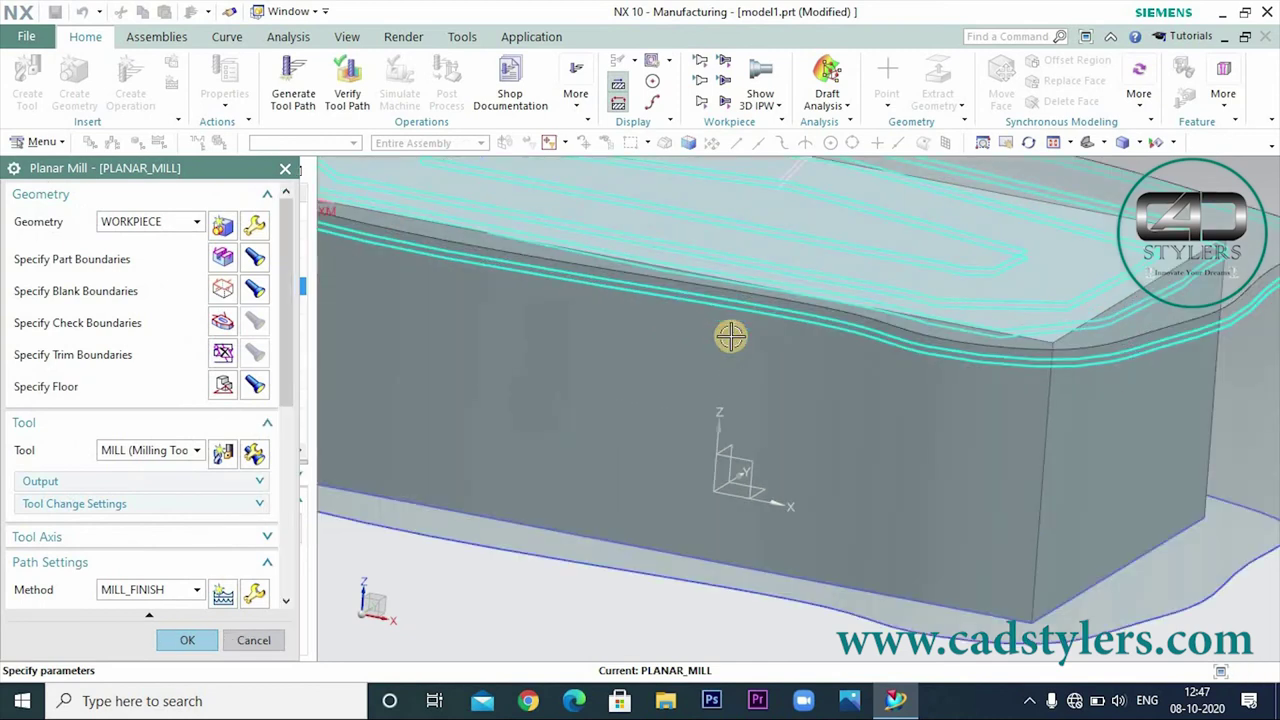
pyautogui.moveTo(731, 326); pyautogui.dragTo(320, 397, button='middle')
pyautogui.hotkey('ctrl', 'f')
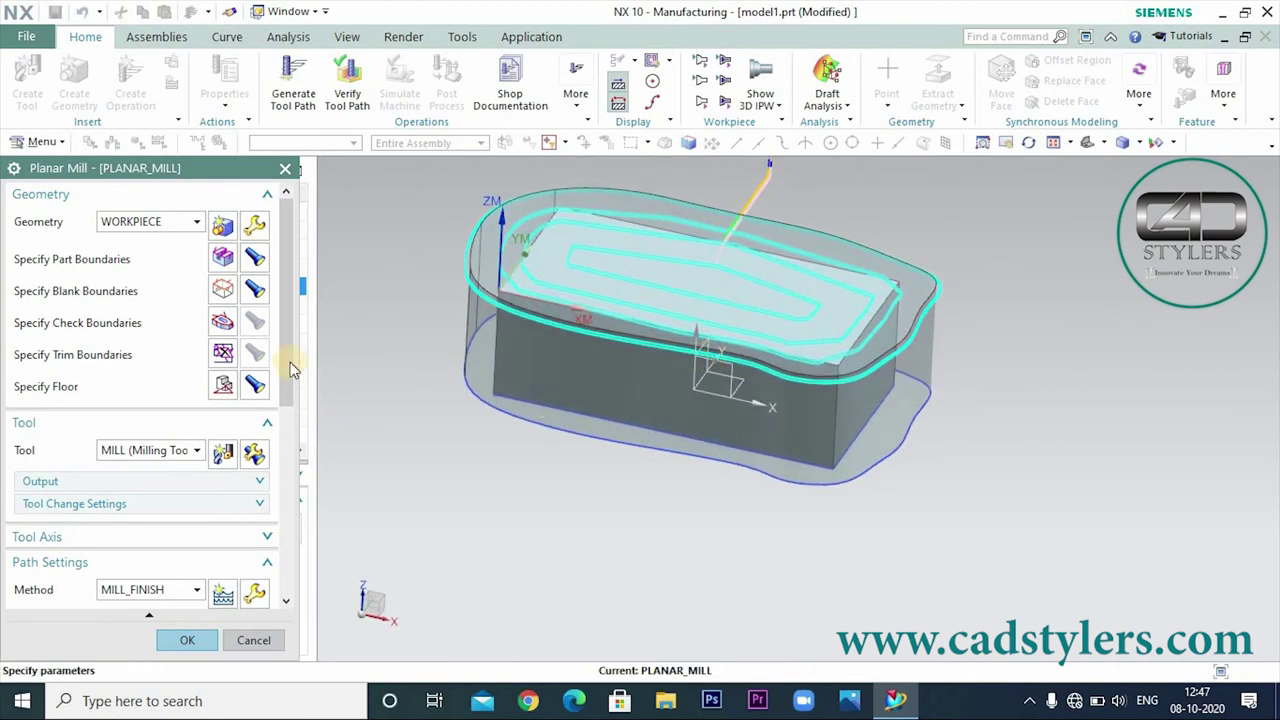
# Verify the tool path by playing the dynamic material removal simulation at animation speed 3, and close the visualization.
pyautogui.scroll(-5, 277, 469)
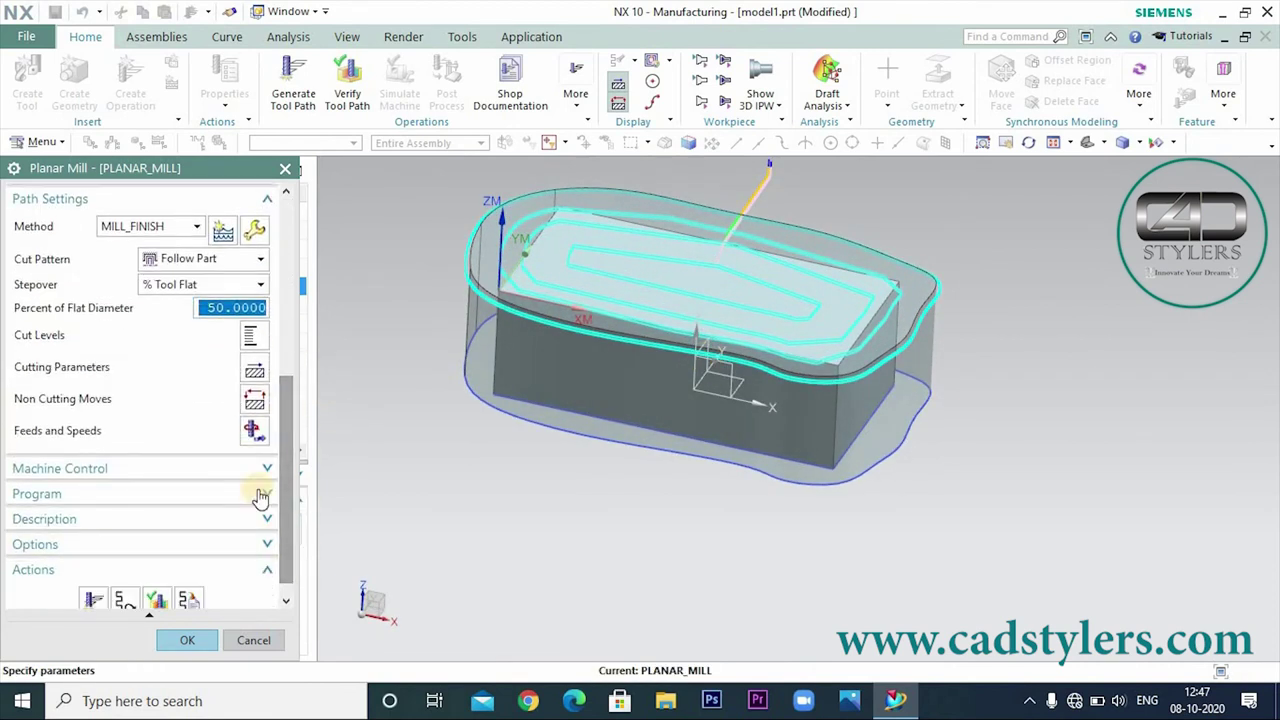
pyautogui.click(155, 600)
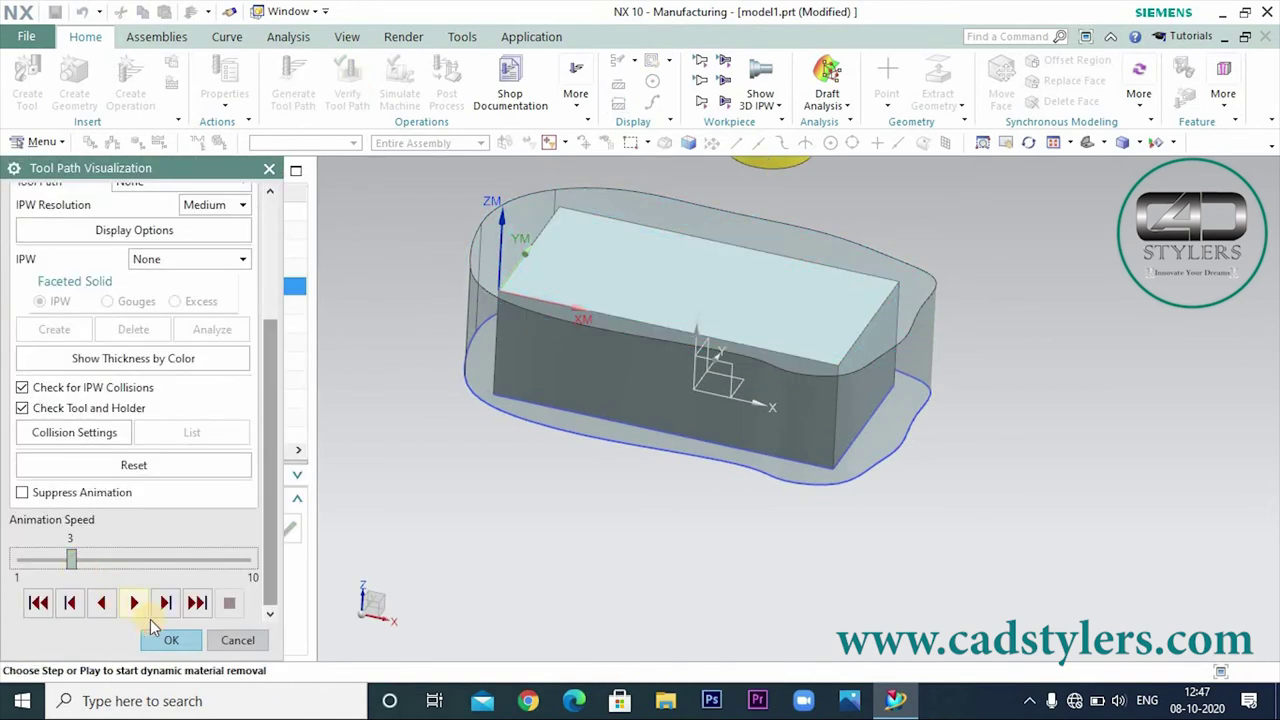
pyautogui.click(141, 602)
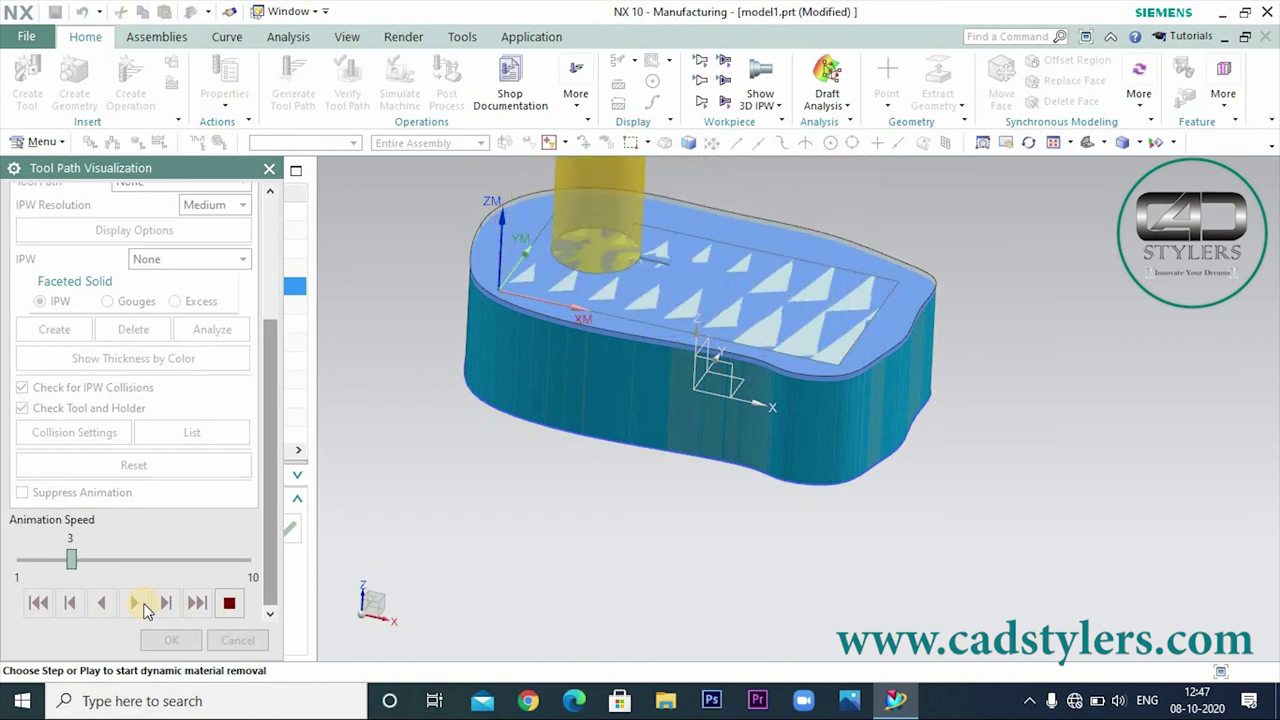
pyautogui.click(162, 640)
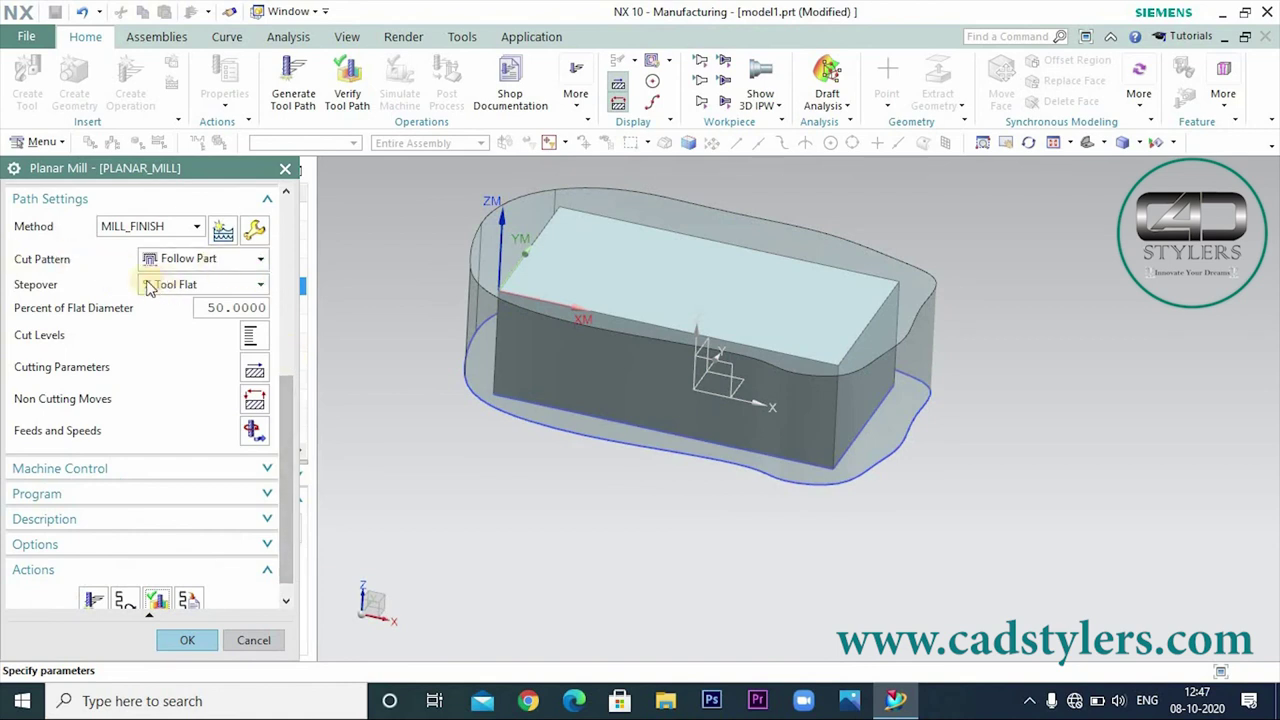
# Change the planar mill operation's cut pattern to Zig Zag and generate the tool path.
pyautogui.click(222, 262)
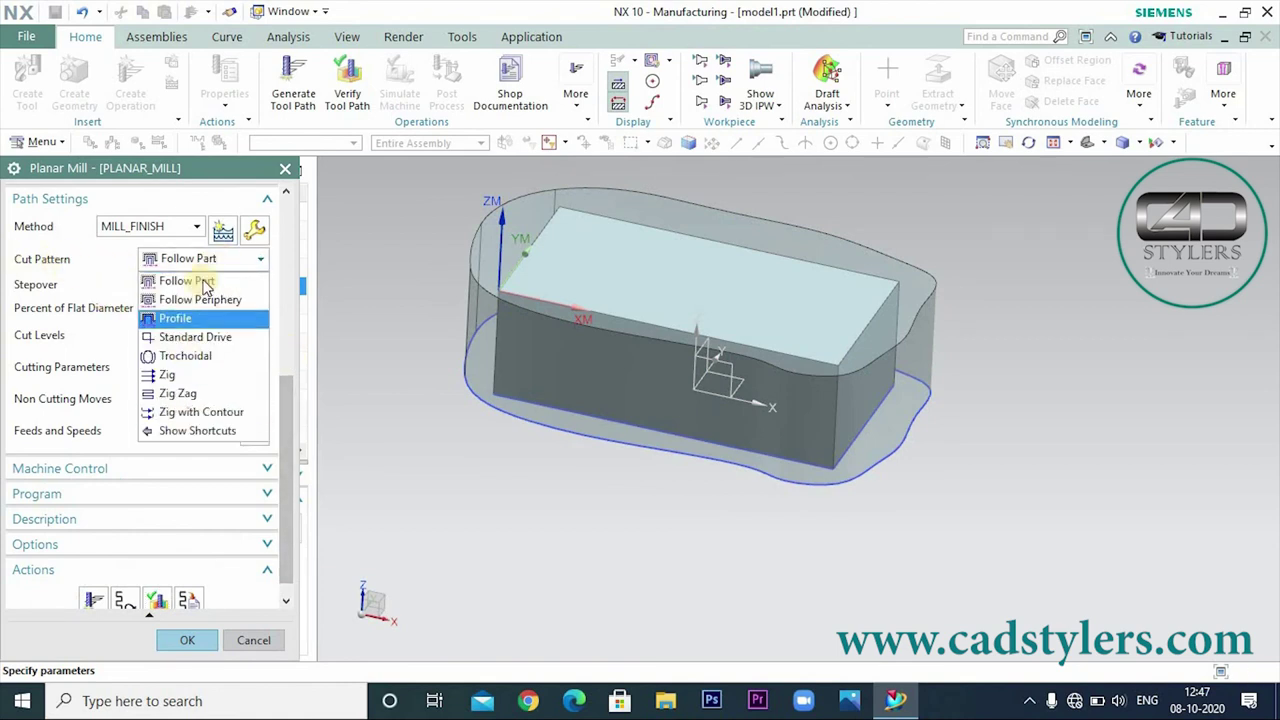
pyautogui.click(189, 393)
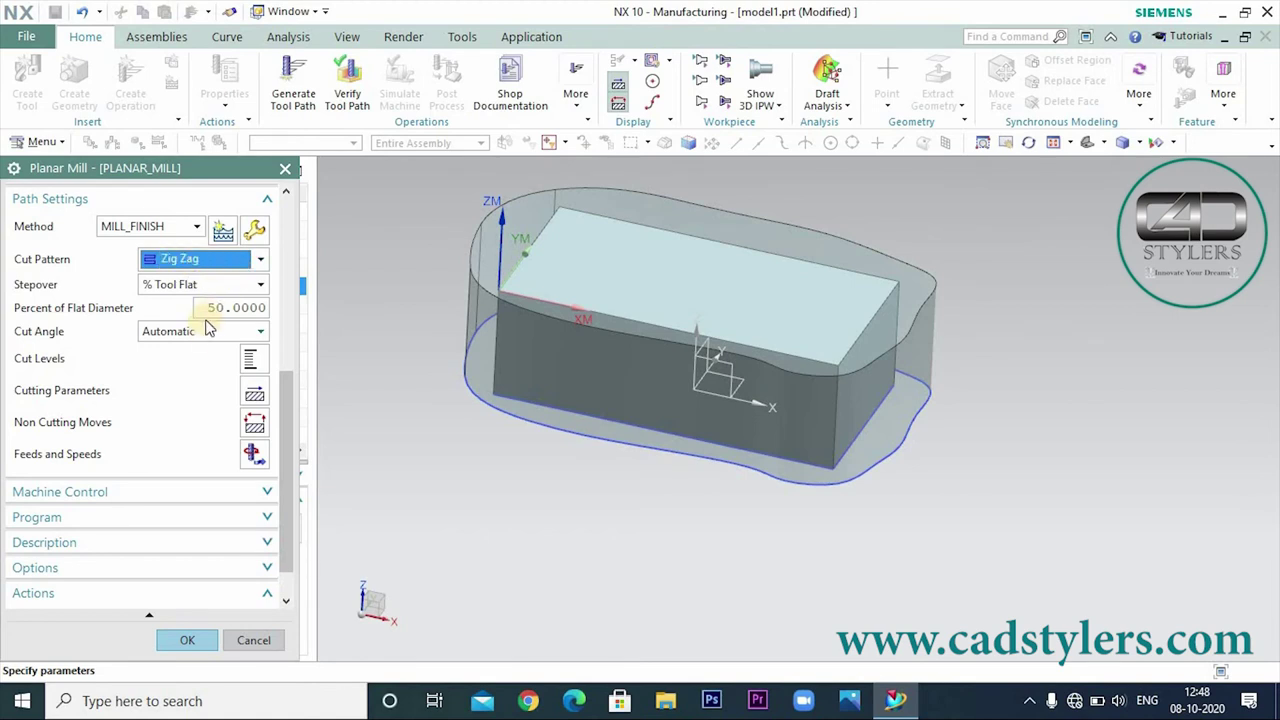
pyautogui.moveTo(212, 307); pyautogui.dragTo(244, 309)
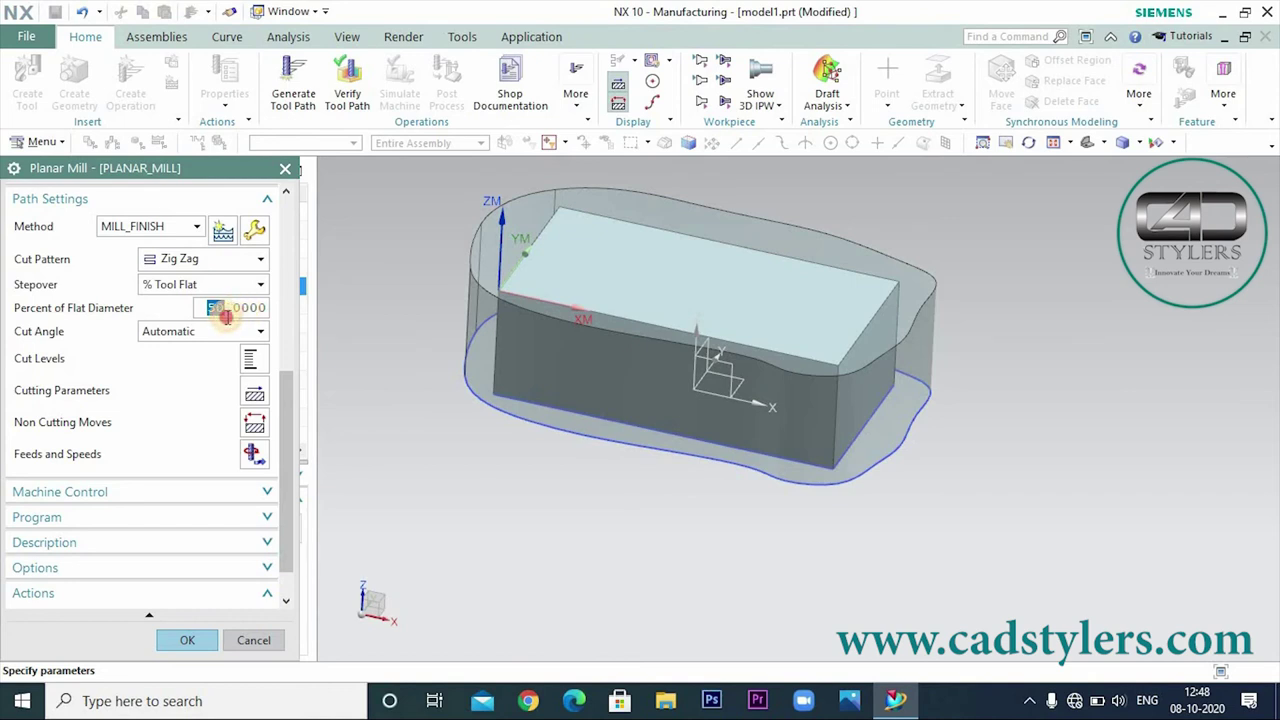
pyautogui.scroll(-1, 285, 430)
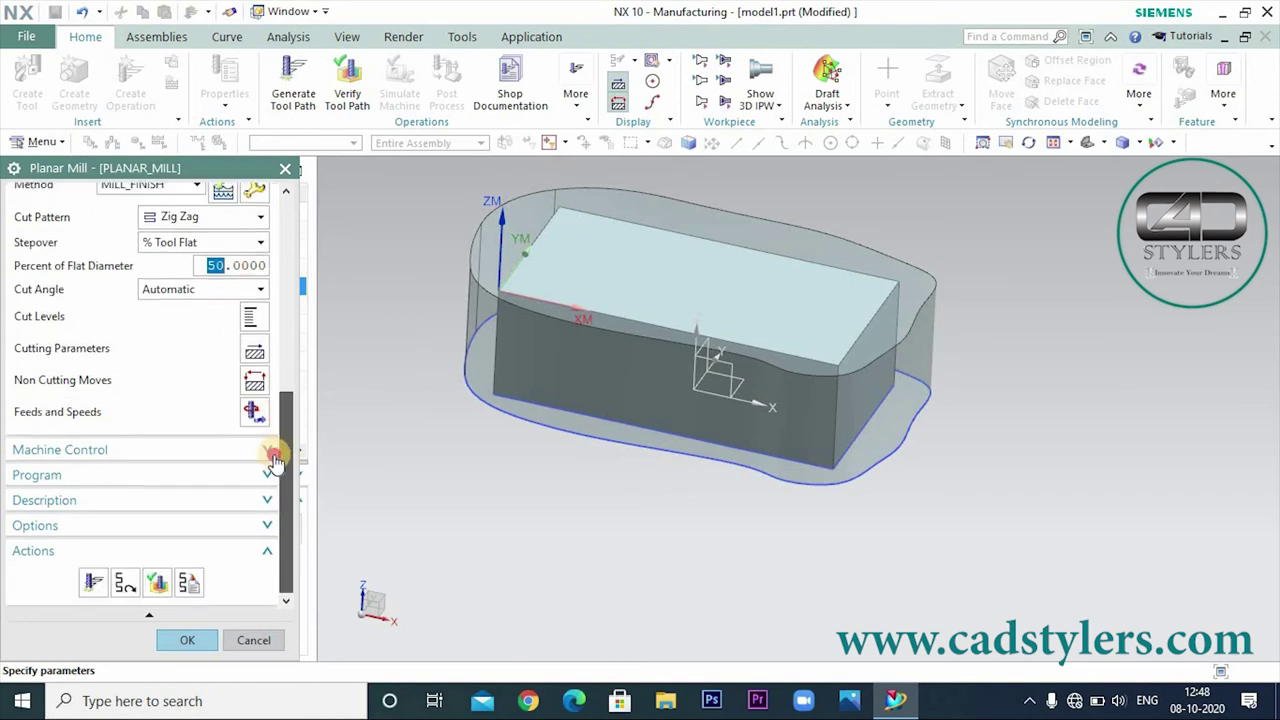
pyautogui.click(91, 583)
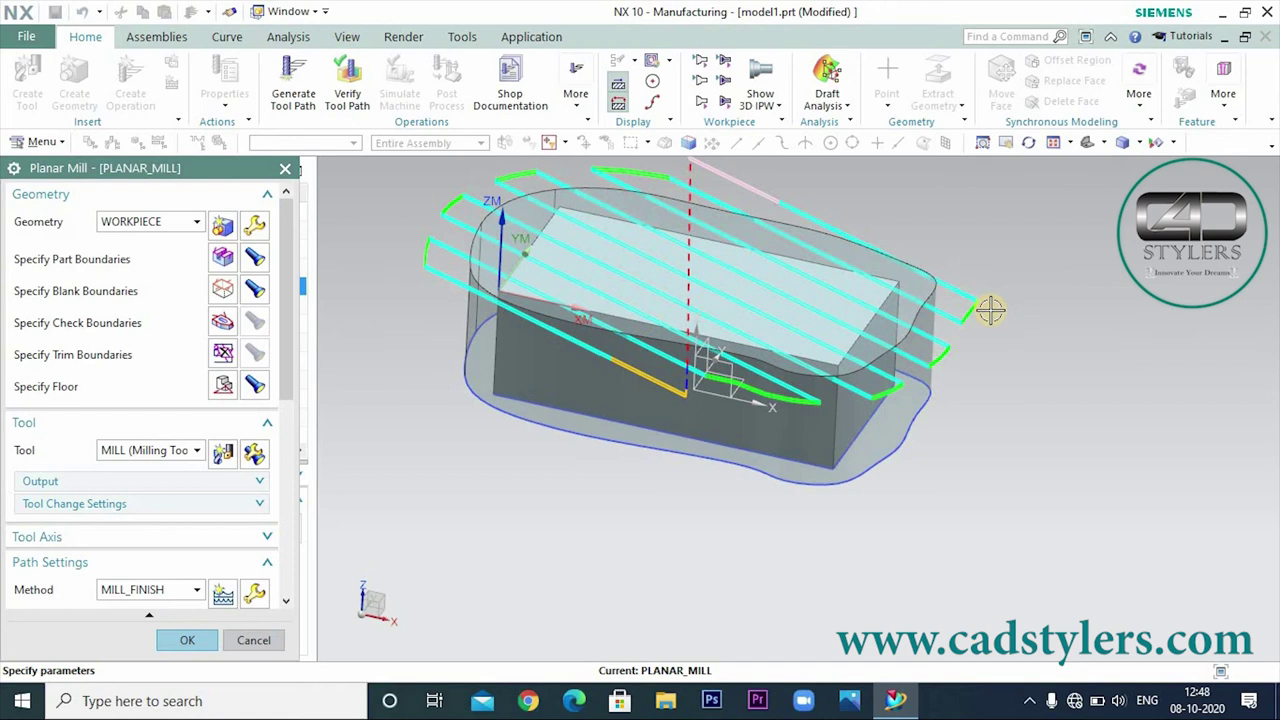
# Set the percent of flat diameter to 75, regenerate the zig-zag tool path and inspect the pass spacing.
pyautogui.moveTo(286, 349); pyautogui.dragTo(286, 539)
pyautogui.click(226, 272)
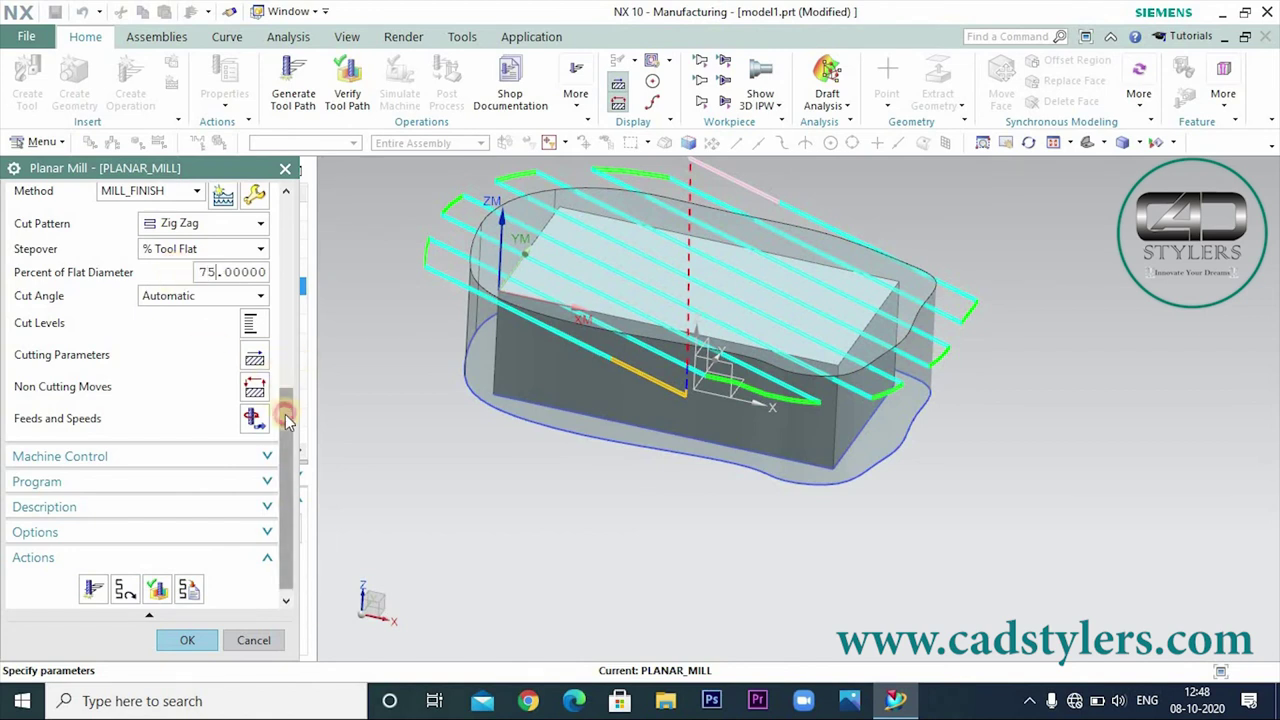
pyautogui.press('Return')
pyautogui.moveTo(287, 470); pyautogui.dragTo(287, 560)
pyautogui.click(92, 582)
pyautogui.middleClick(441, 384)
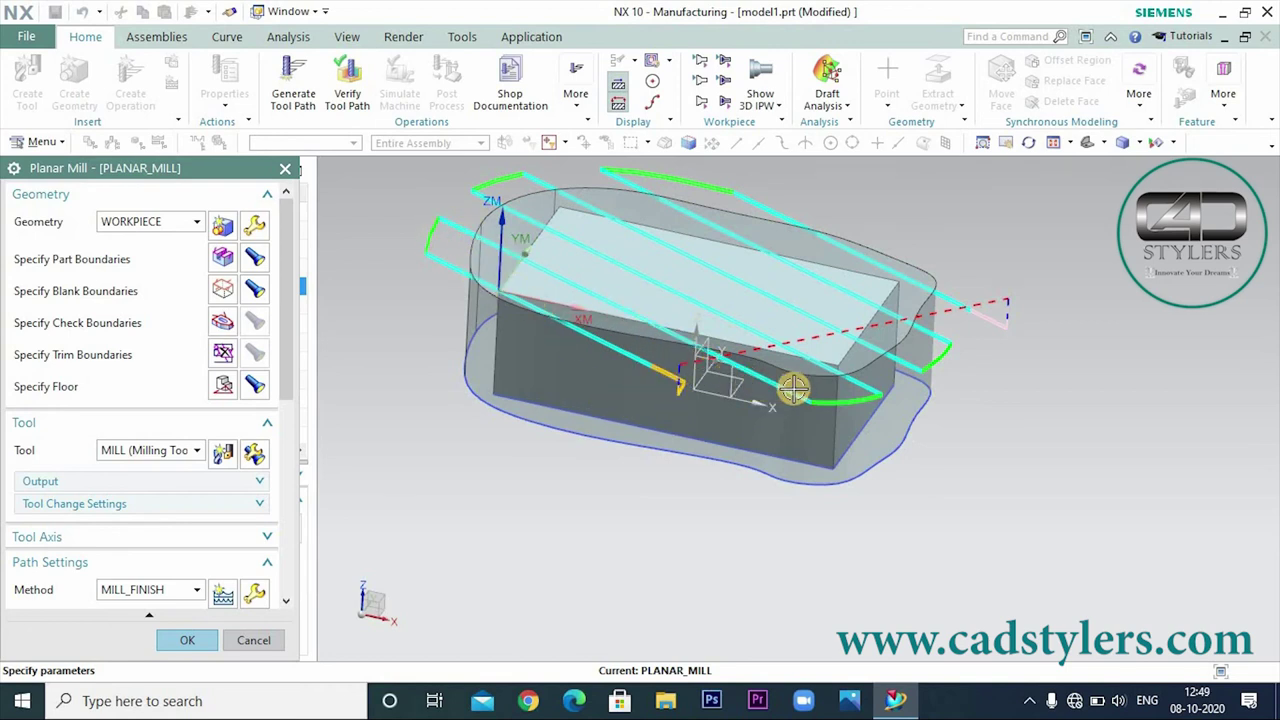
pyautogui.moveTo(759, 502); pyautogui.dragTo(758, 512, button='middle')
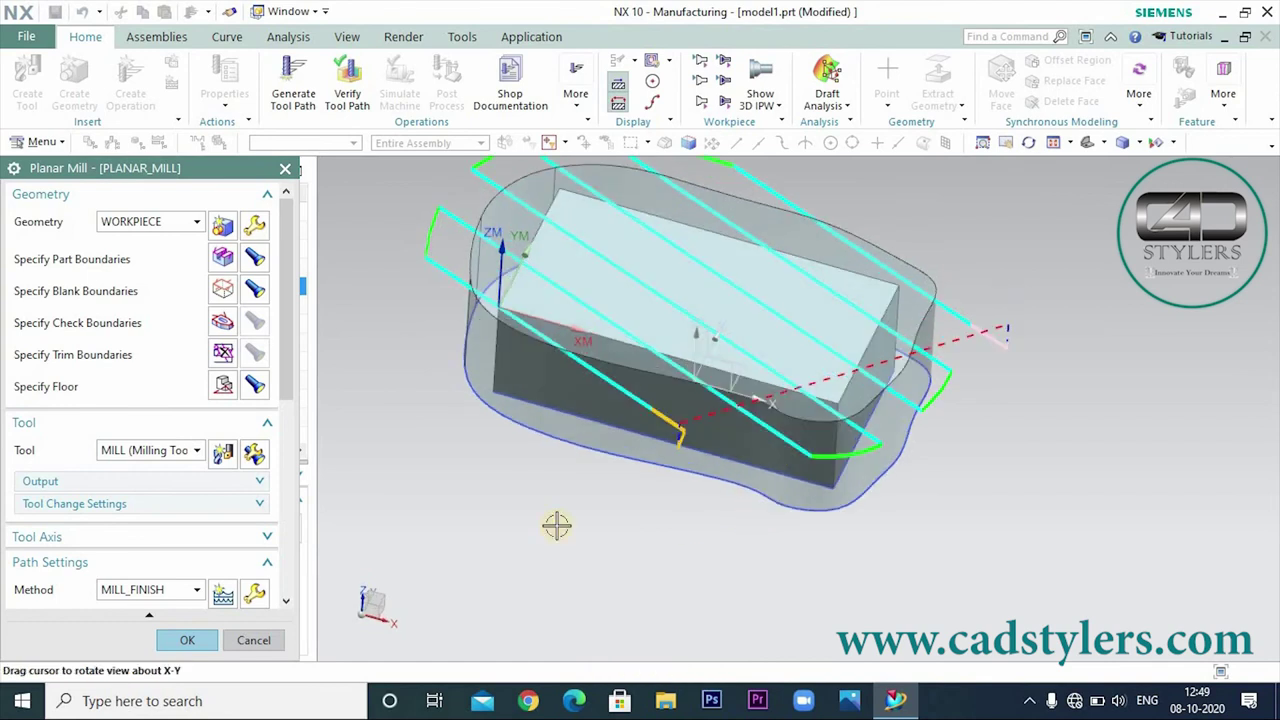
# Reduce the stepover to 20 percent of flat diameter and regenerate the zig-zag tool path.
pyautogui.scroll(-5, 275, 420)
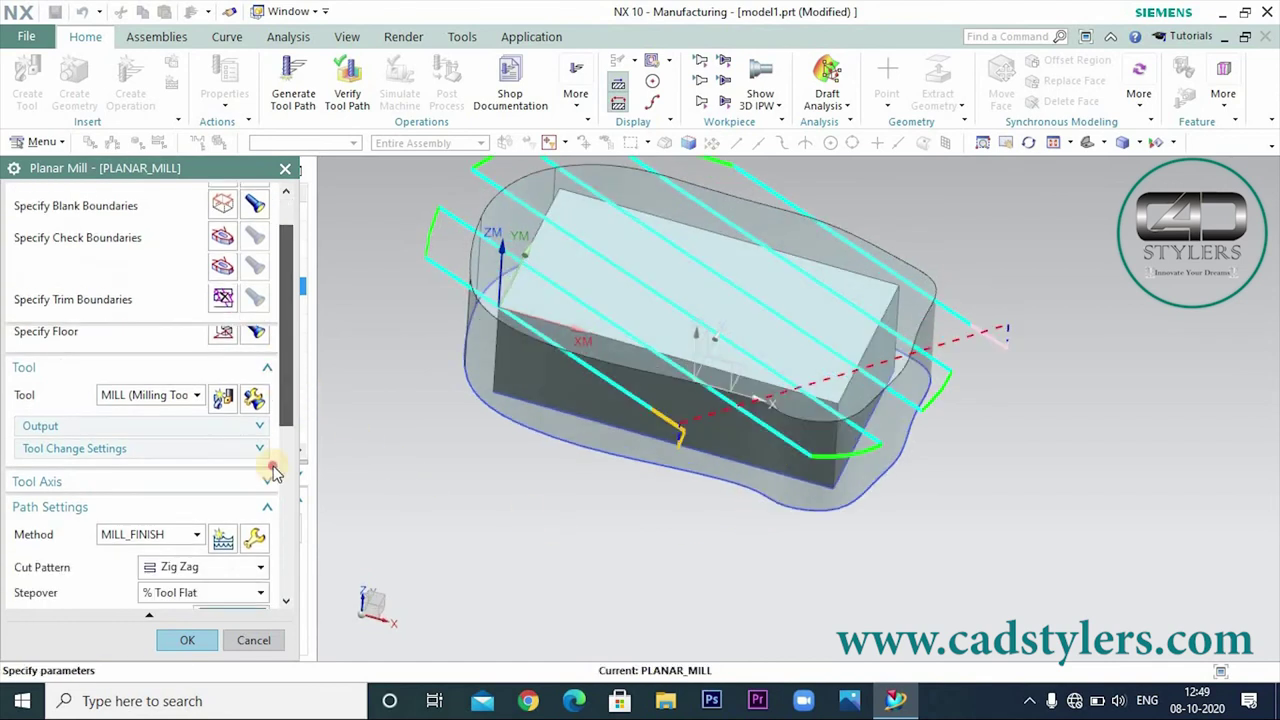
pyautogui.click(214, 443)
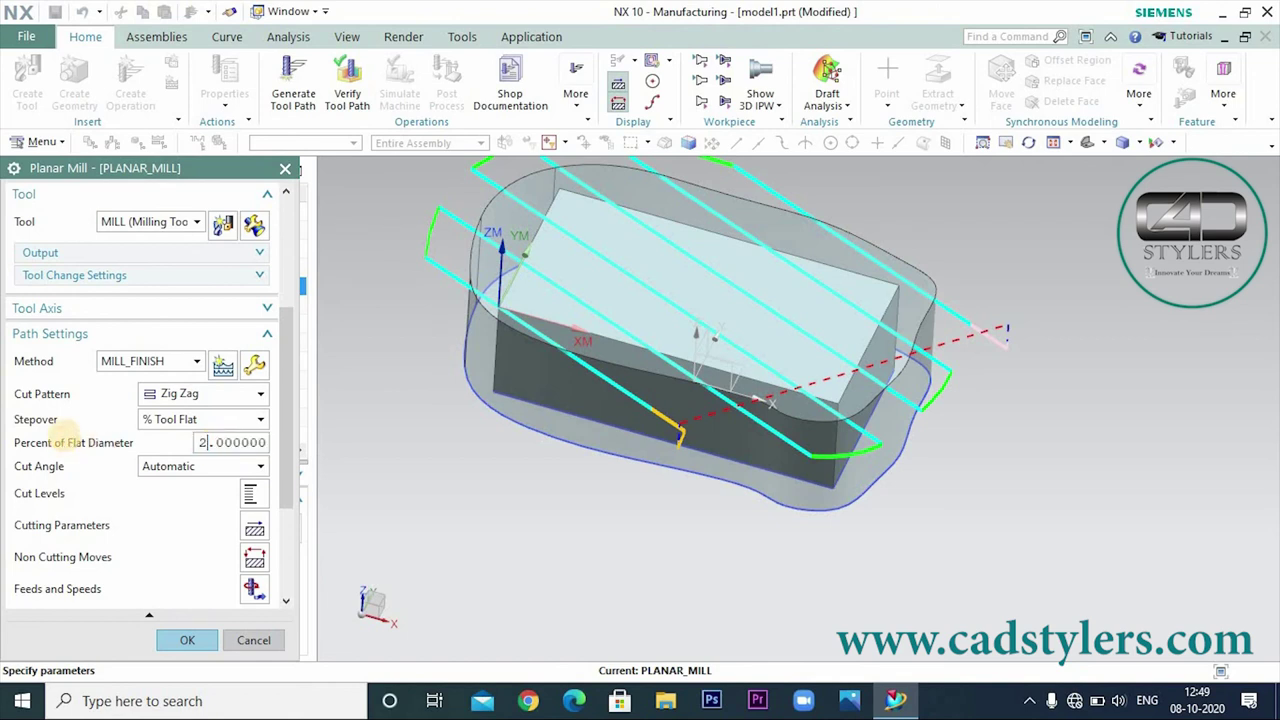
pyautogui.scroll(-3, 180, 550)
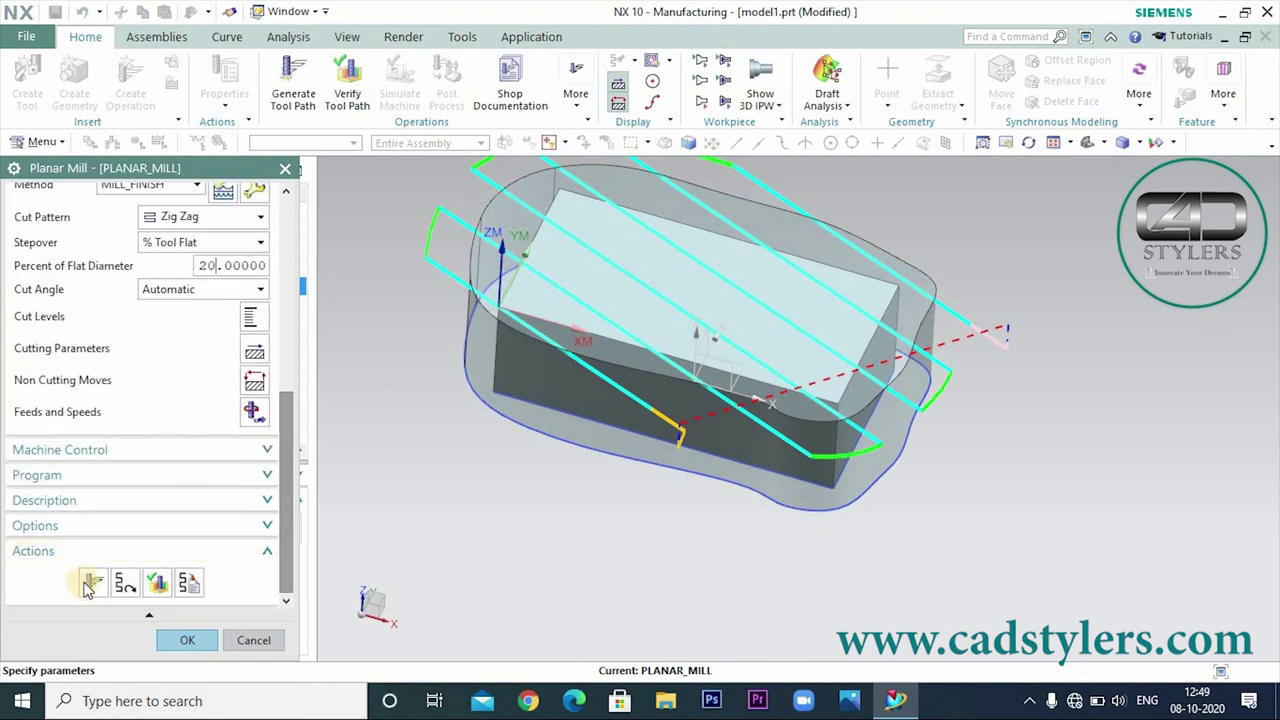
pyautogui.click(93, 583)
pyautogui.doubleClick(504, 378)
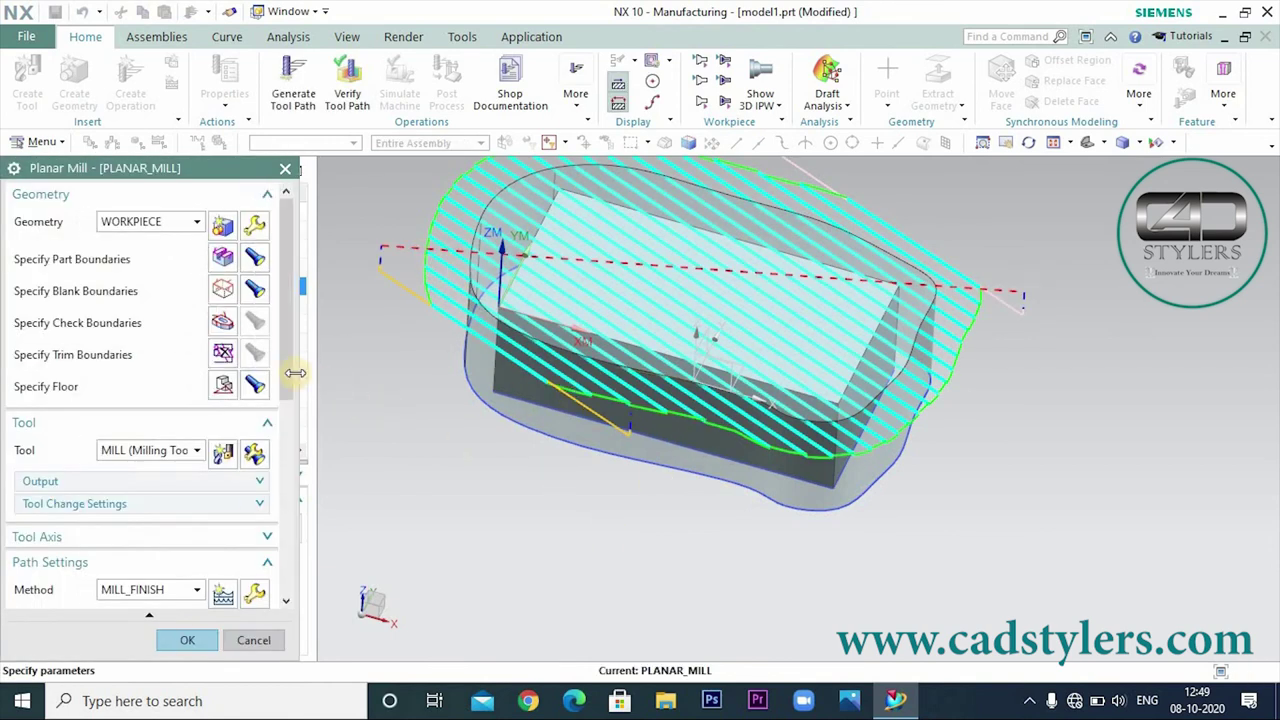
# Set the stepover to 80 percent of flat diameter, regenerate the tool path and inspect the zig-zag passes.
pyautogui.scroll(-4, 266, 460)
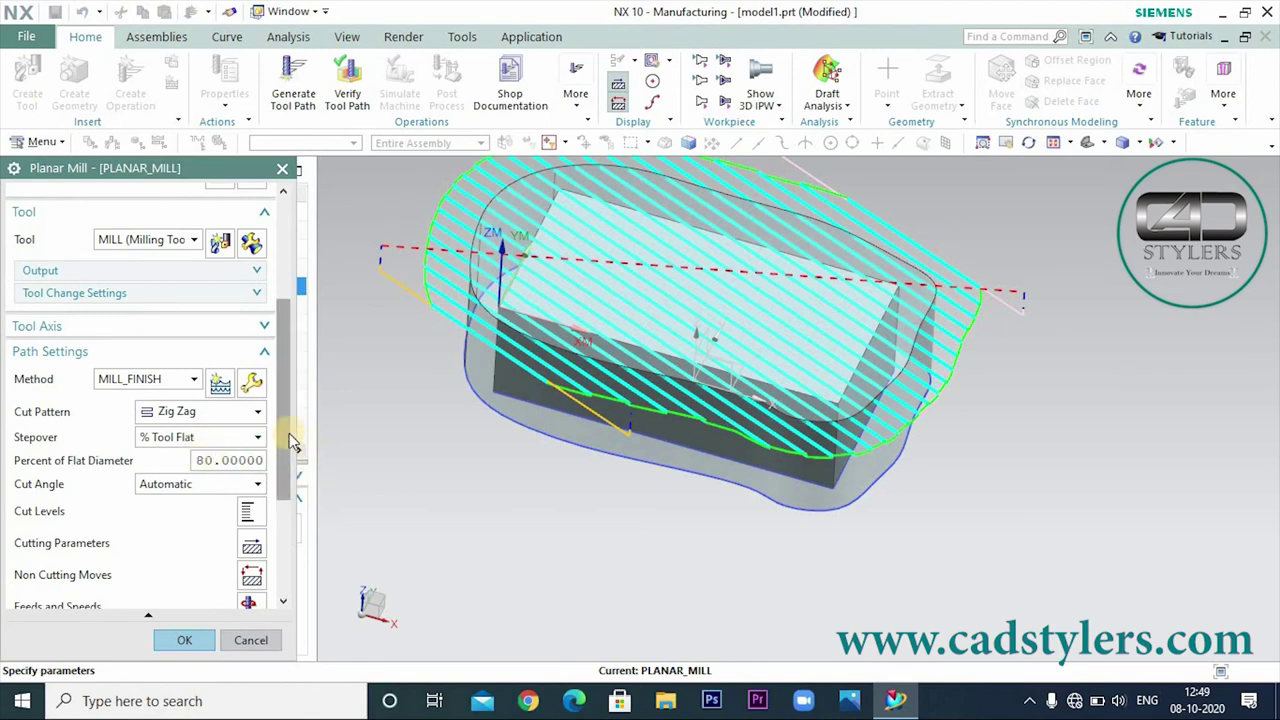
pyautogui.scroll(-5, 266, 430)
pyautogui.click(88, 577)
pyautogui.middleClick(88, 575)
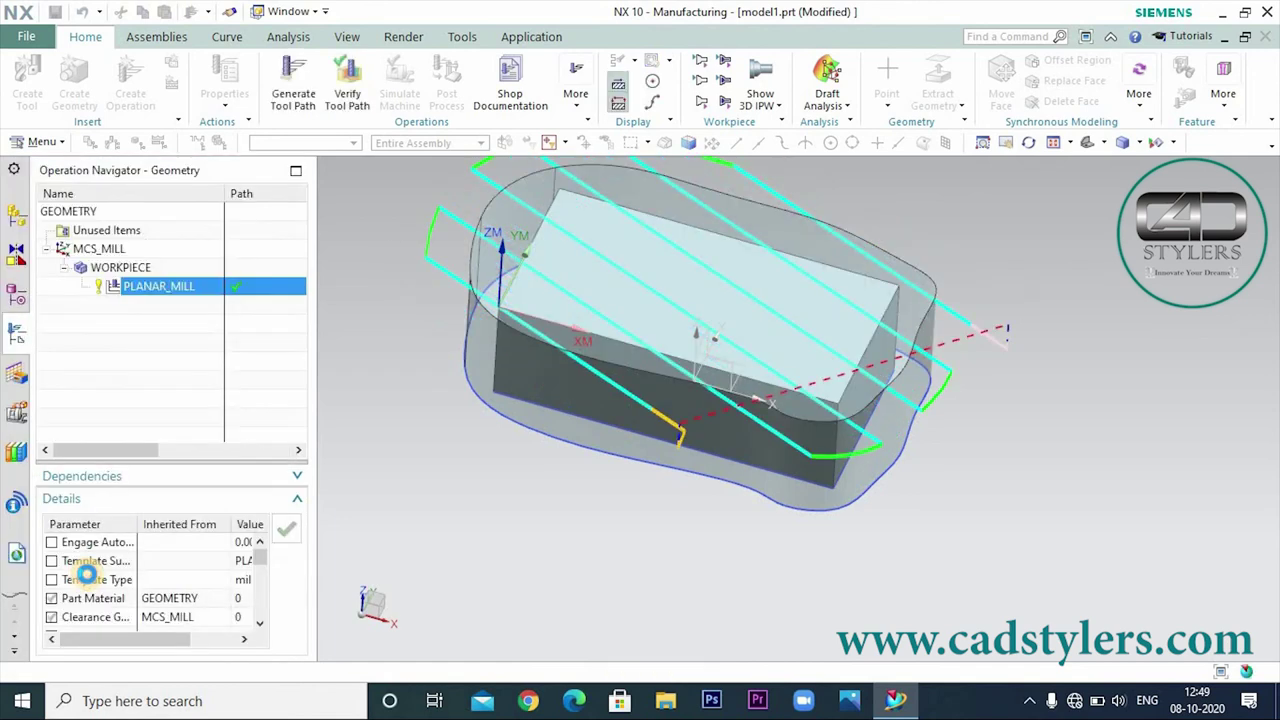
pyautogui.doubleClick(663, 392)
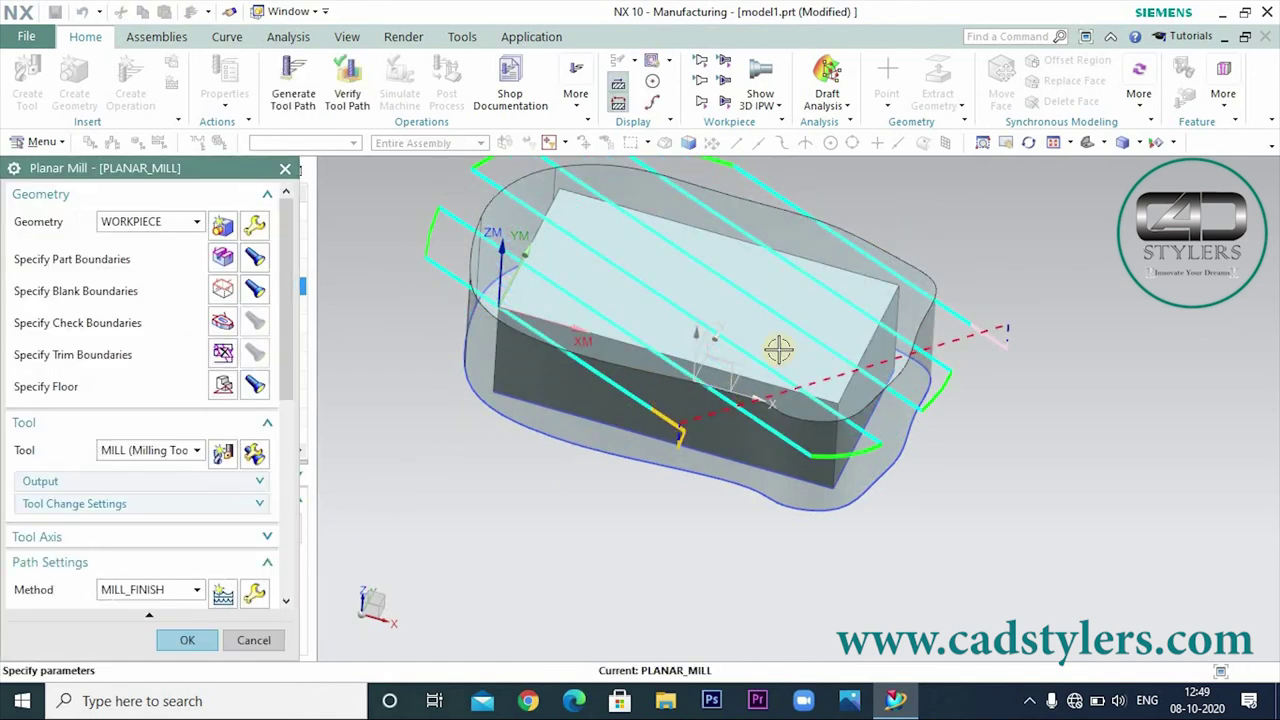
pyautogui.moveTo(732, 541); pyautogui.dragTo(474, 515, button='middle')
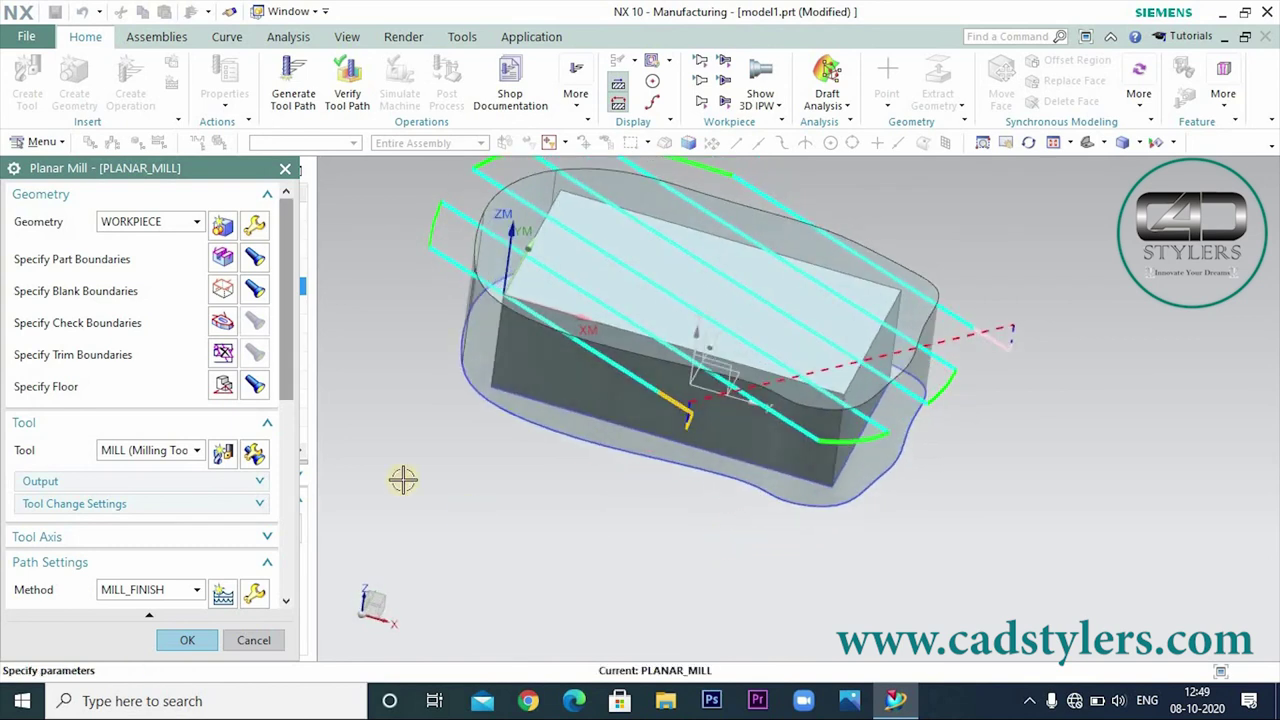
# Verify the zig-zag tool path by playing the material removal simulation, then close the visualization and accept the operation.
pyautogui.scroll(-10, 287, 360)
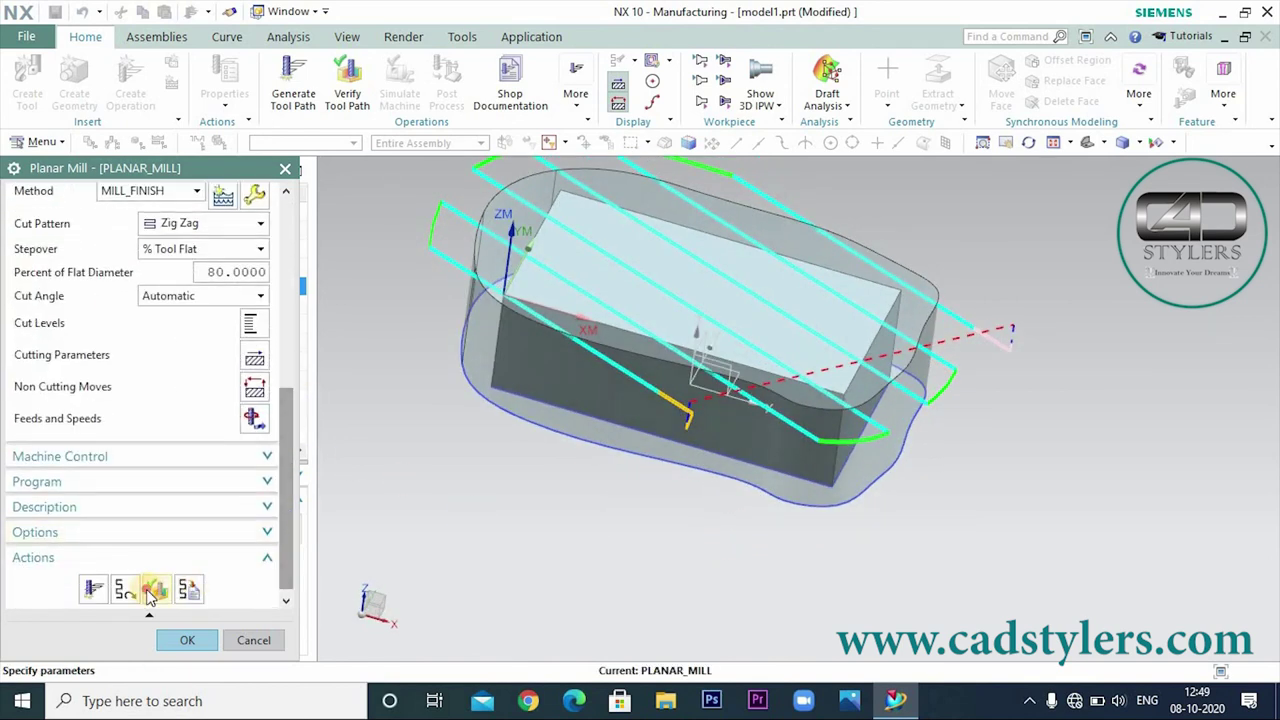
pyautogui.click(143, 591)
pyautogui.moveTo(287, 398); pyautogui.dragTo(286, 545)
pyautogui.click(139, 603)
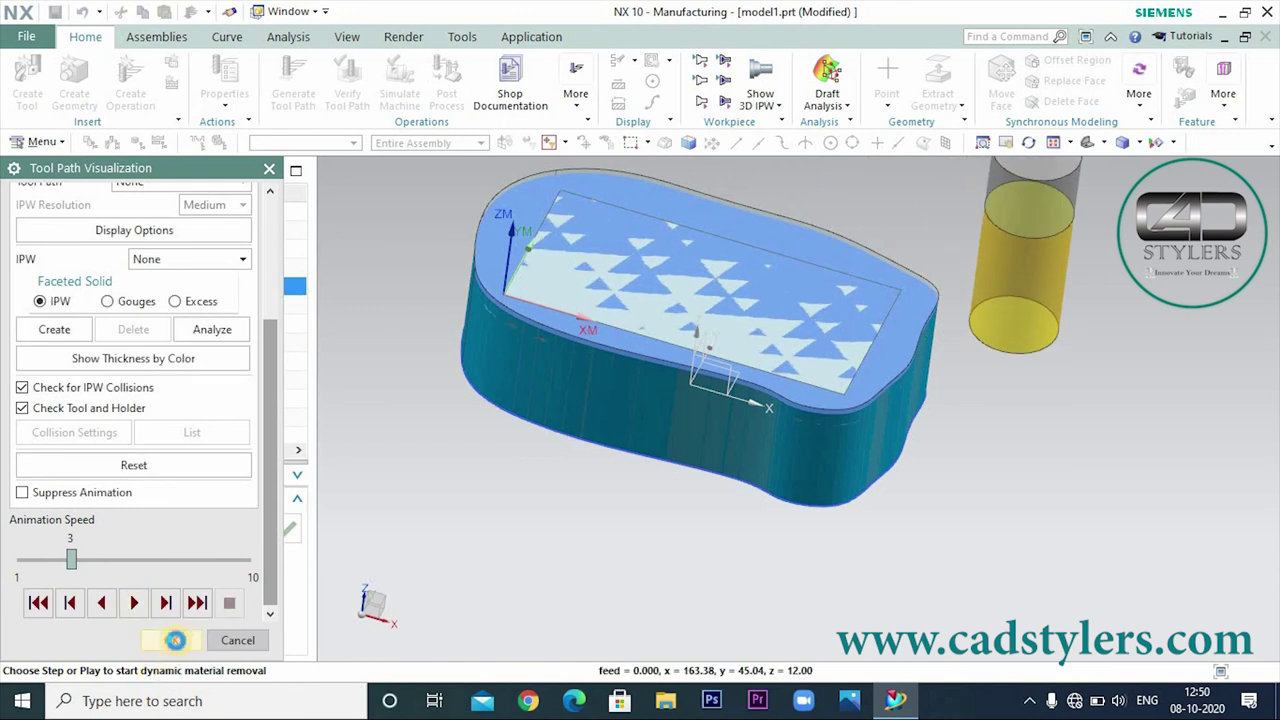
pyautogui.click(175, 640)
pyautogui.click(178, 640)
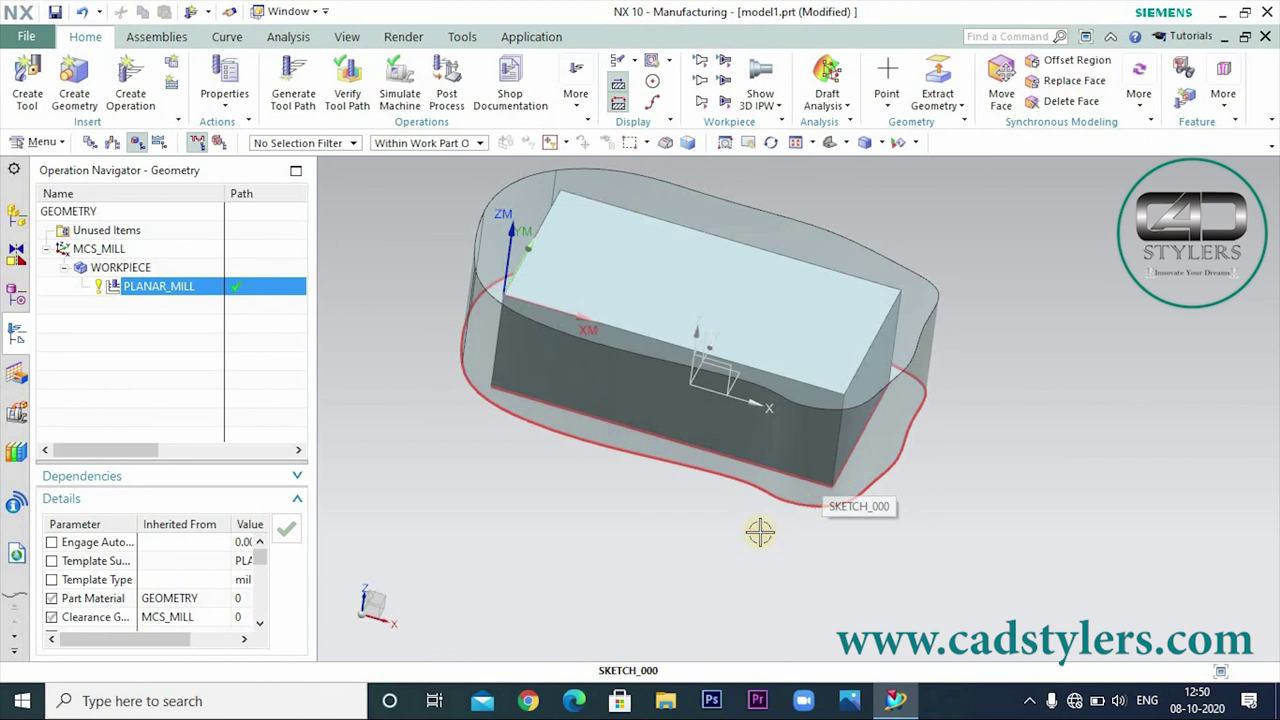
# Reopen the PLANAR_MILL operation for editing and review its cut levels, keeping the constant depth per cut.
pyautogui.moveTo(1011, 446); pyautogui.dragTo(1030, 366, button='middle')
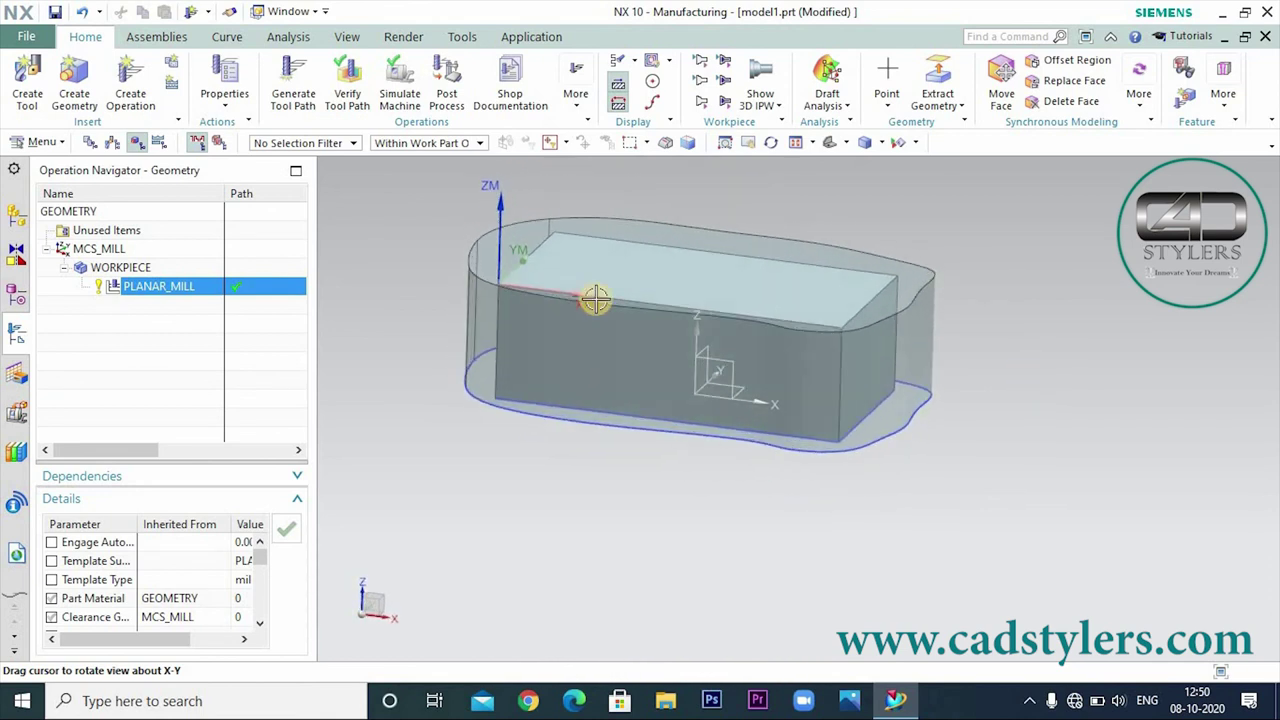
pyautogui.rightClick(161, 290)
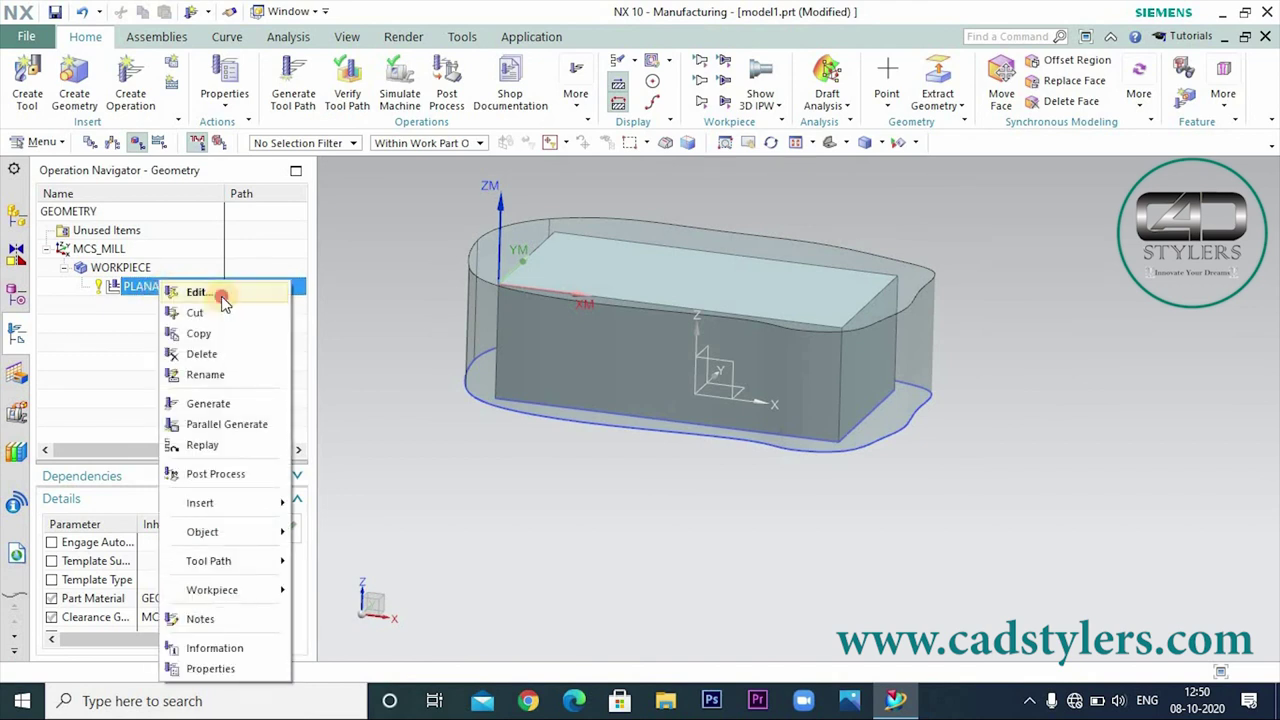
pyautogui.click(196, 292)
pyautogui.moveTo(287, 368); pyautogui.dragTo(292, 530)
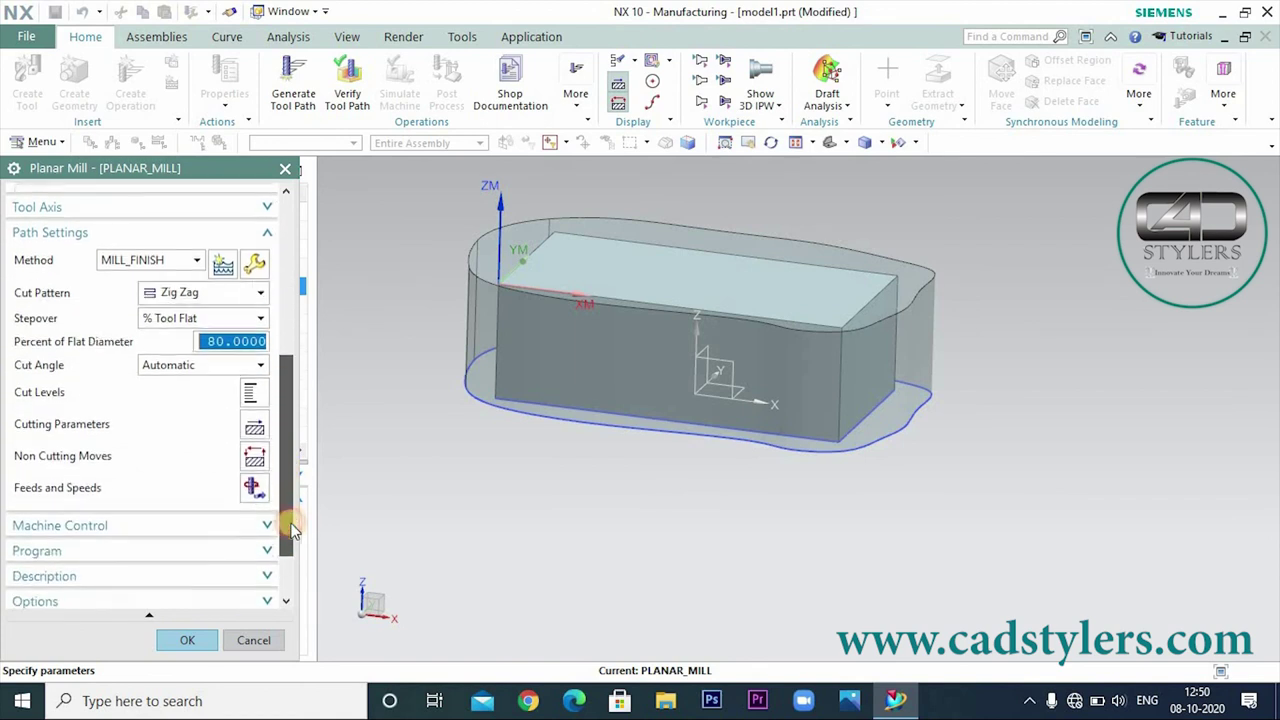
pyautogui.click(250, 392)
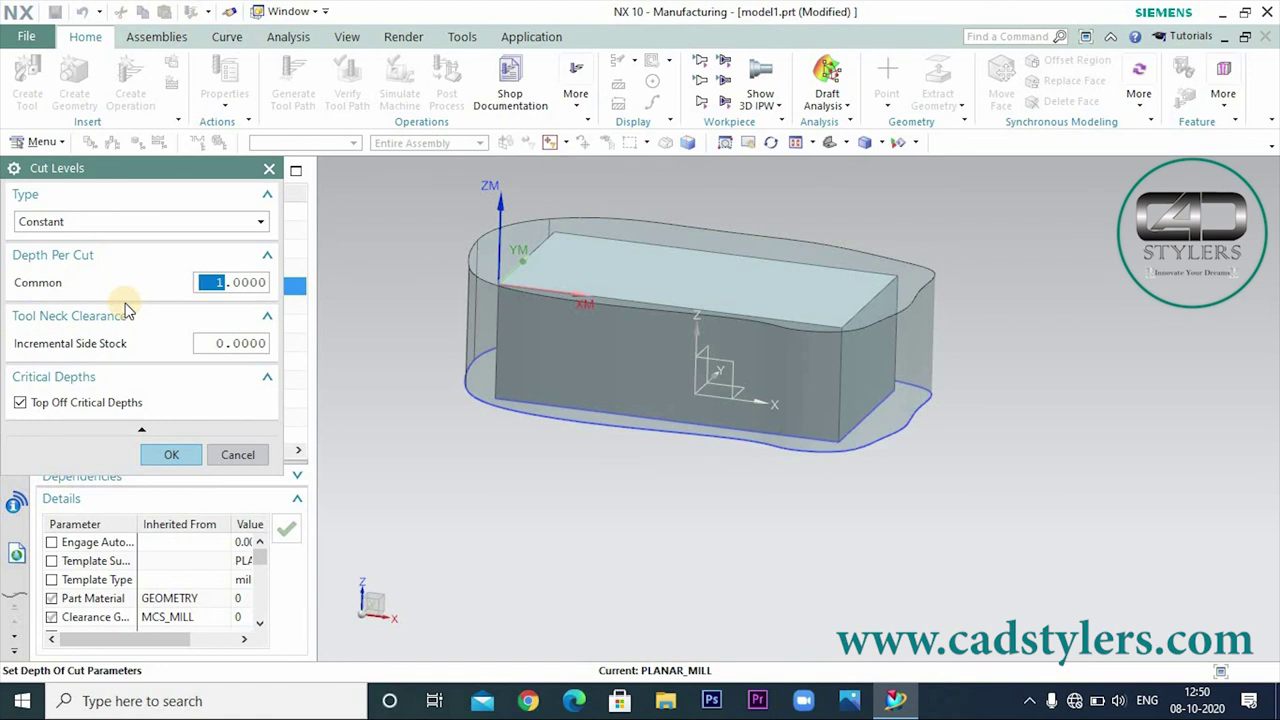
pyautogui.click(174, 454)
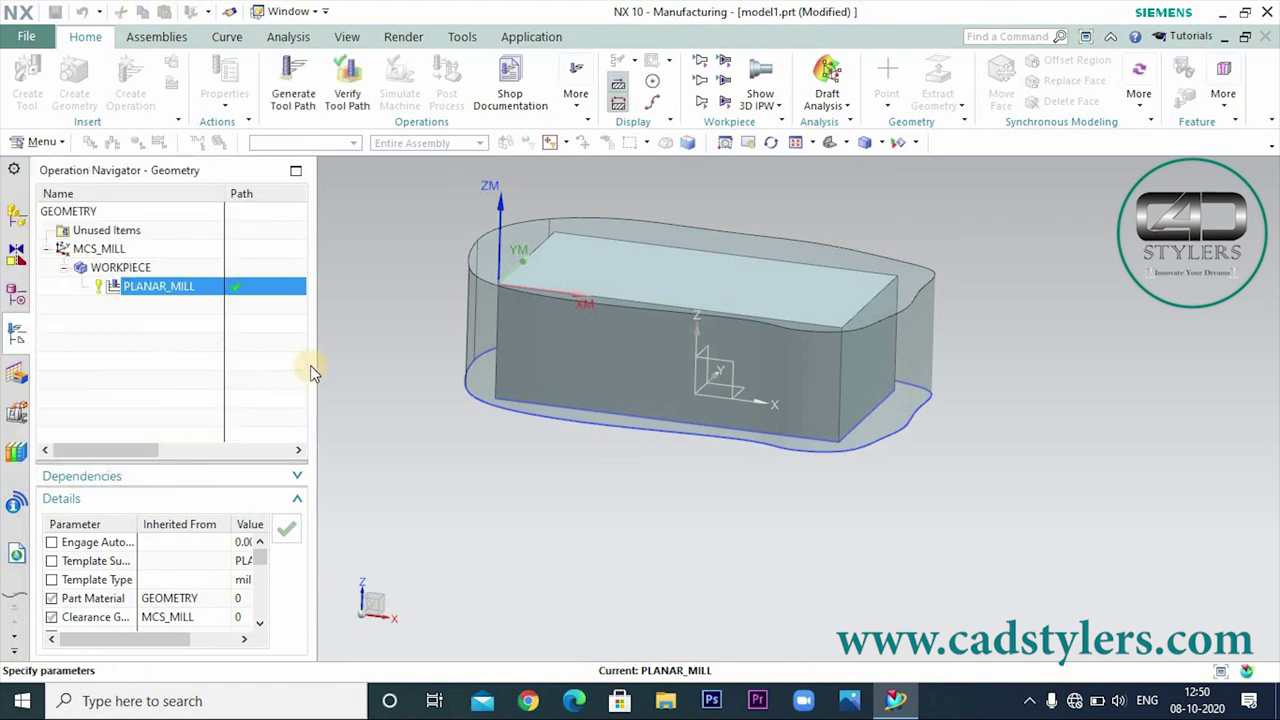
# Regenerate the PLANAR_MILL tool path, check the passes and path settings, and accept the operation.
pyautogui.scroll(-2, 286, 366)
pyautogui.click(95, 580)
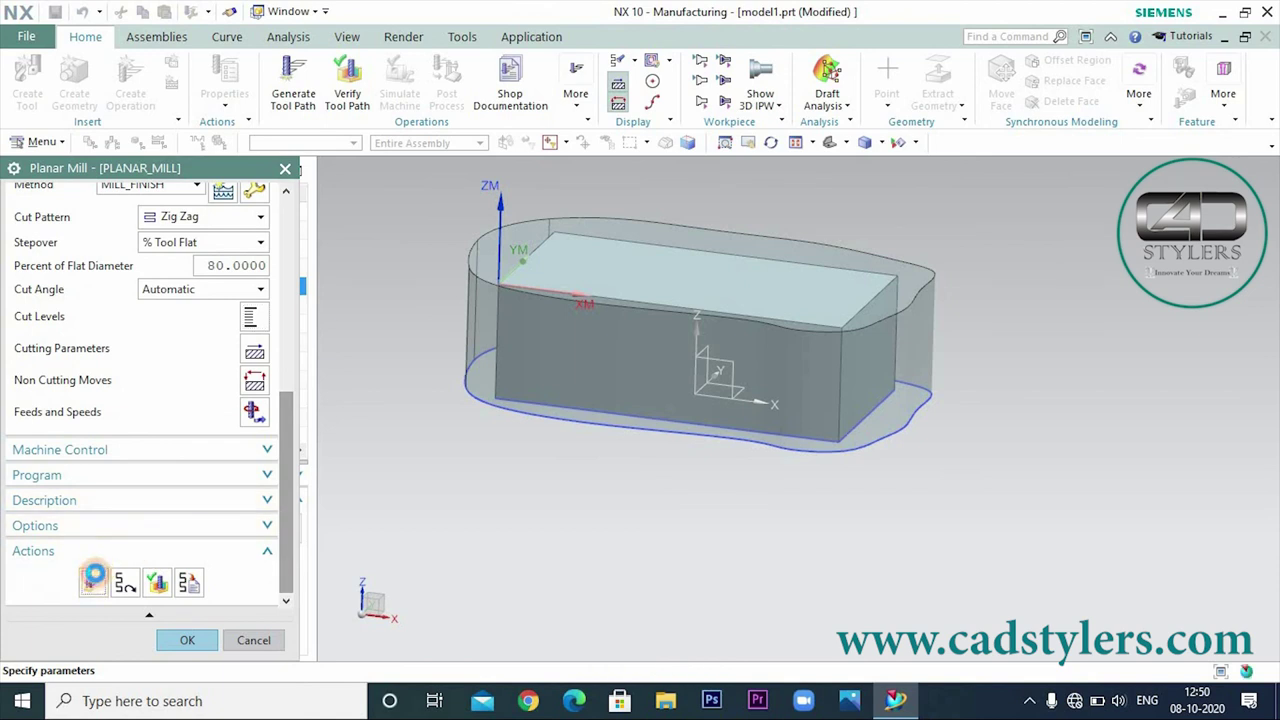
pyautogui.scroll(5, 622, 338)
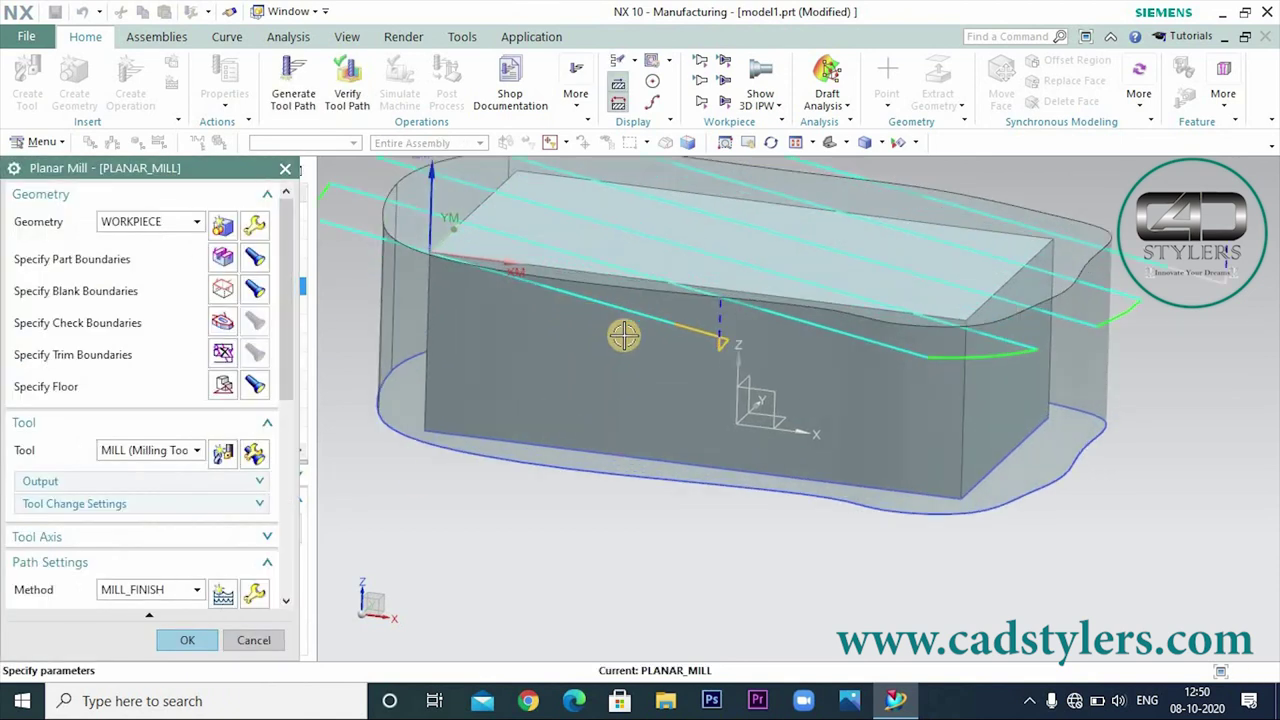
pyautogui.scroll(-4, 551, 380)
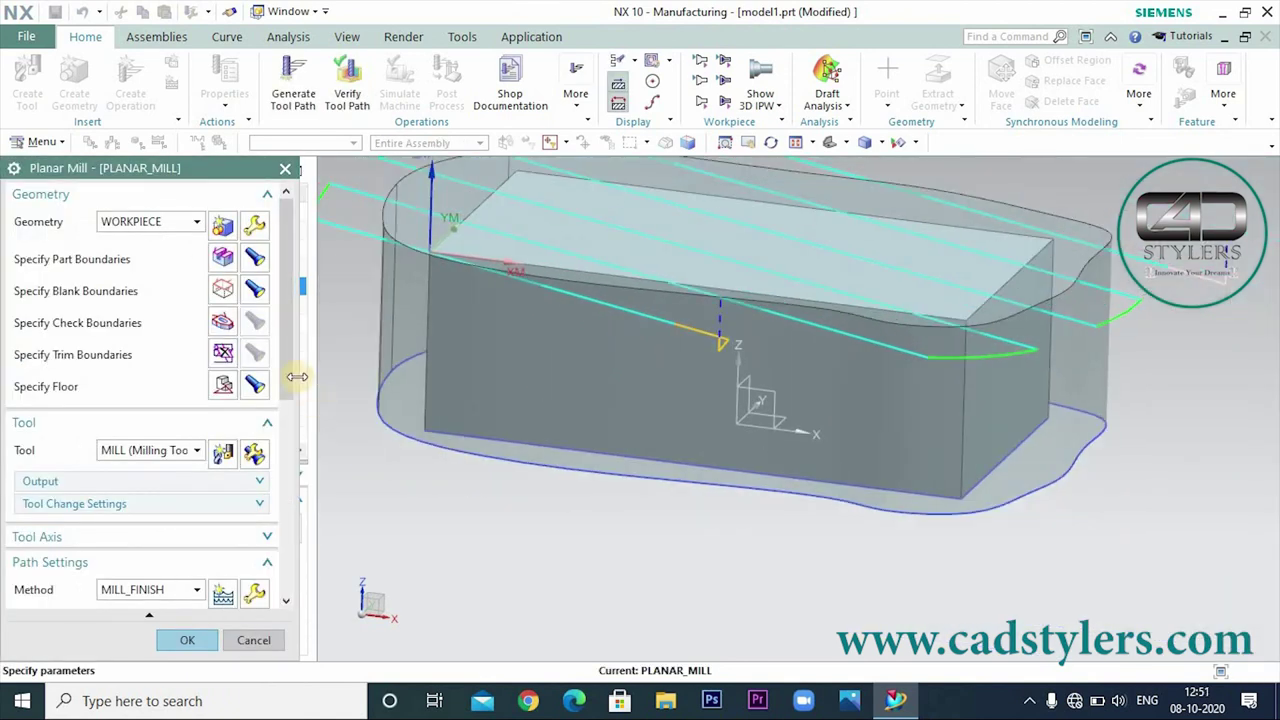
pyautogui.scroll(-5, 277, 446)
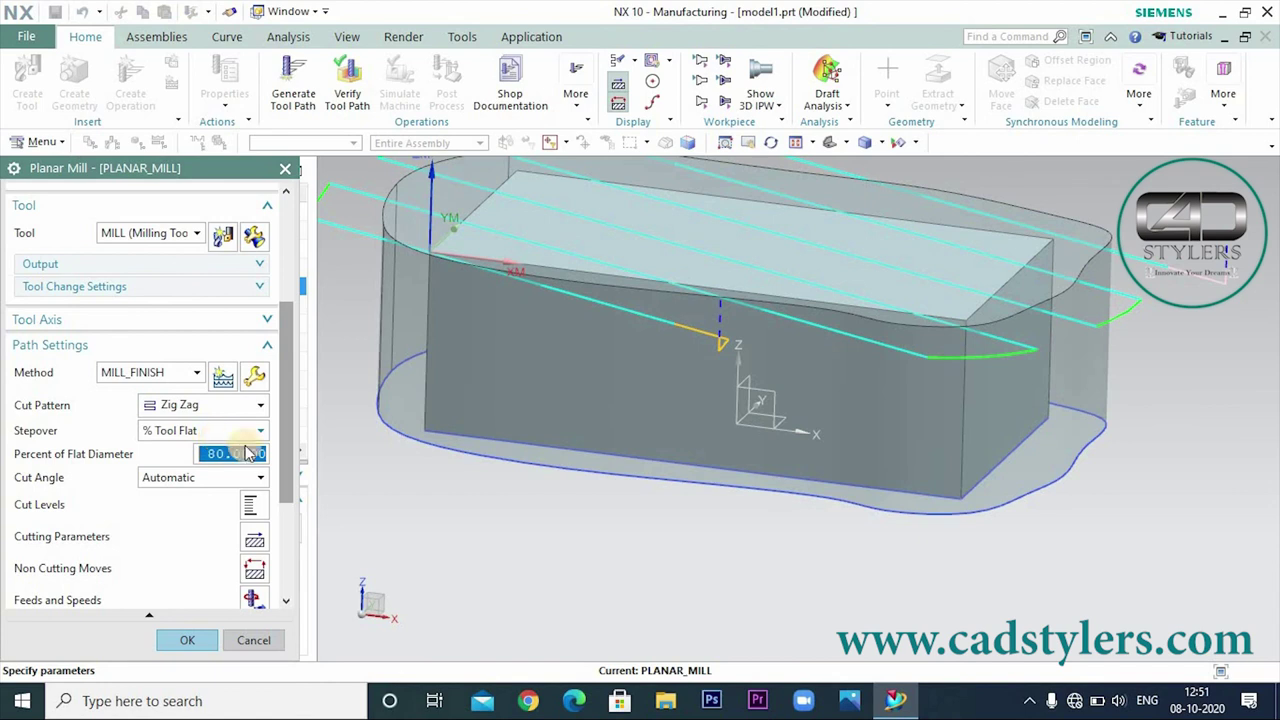
pyautogui.moveTo(283, 500)
pyautogui.mouseDown()
pyautogui.moveTo(286, 523)
pyautogui.moveTo(292, 400)
pyautogui.moveTo(286, 512)
pyautogui.mouseUp()
pyautogui.click(180, 636)
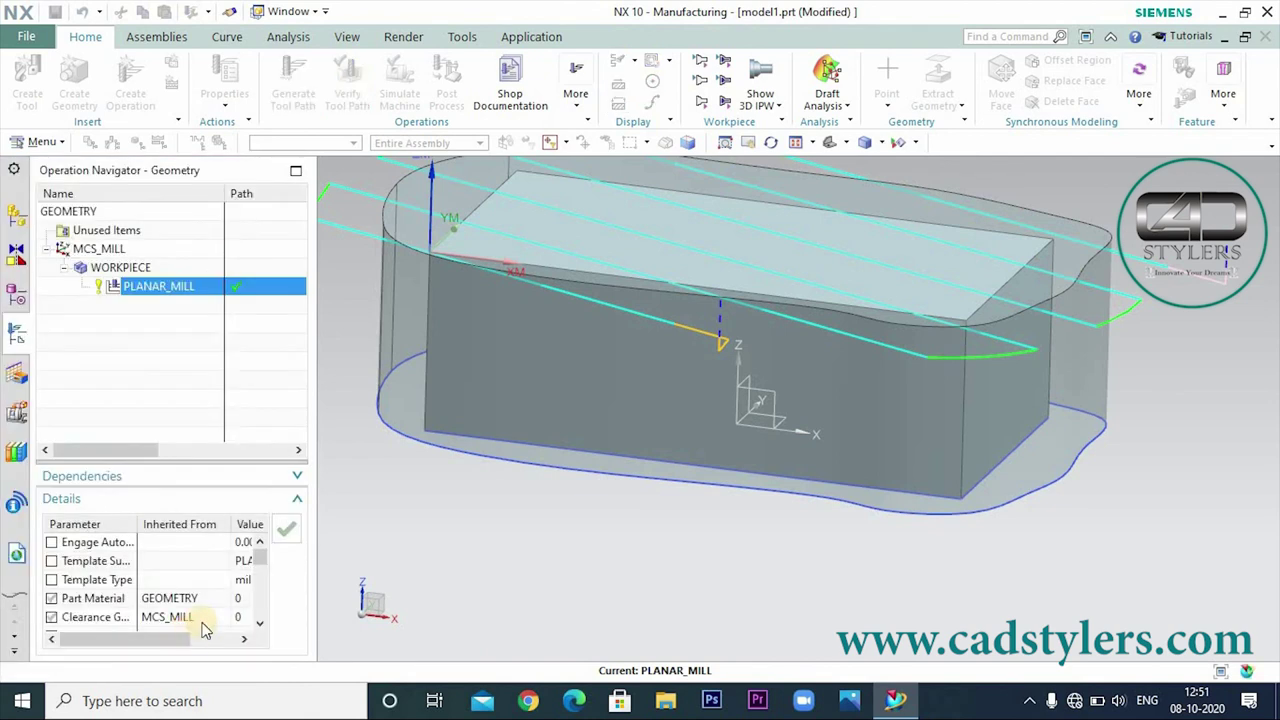
pyautogui.click(196, 326)
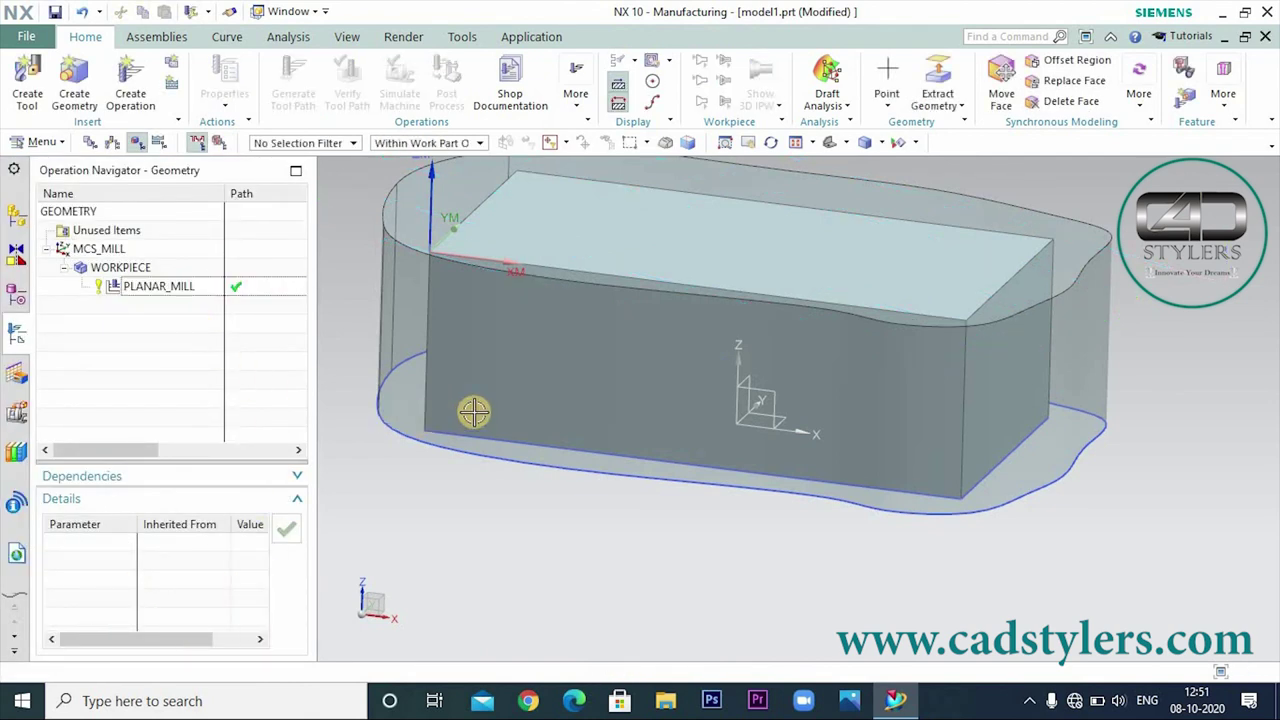
pyautogui.scroll(-3, 473, 412)
pyautogui.moveTo(500, 428); pyautogui.dragTo(575, 314, button='middle')
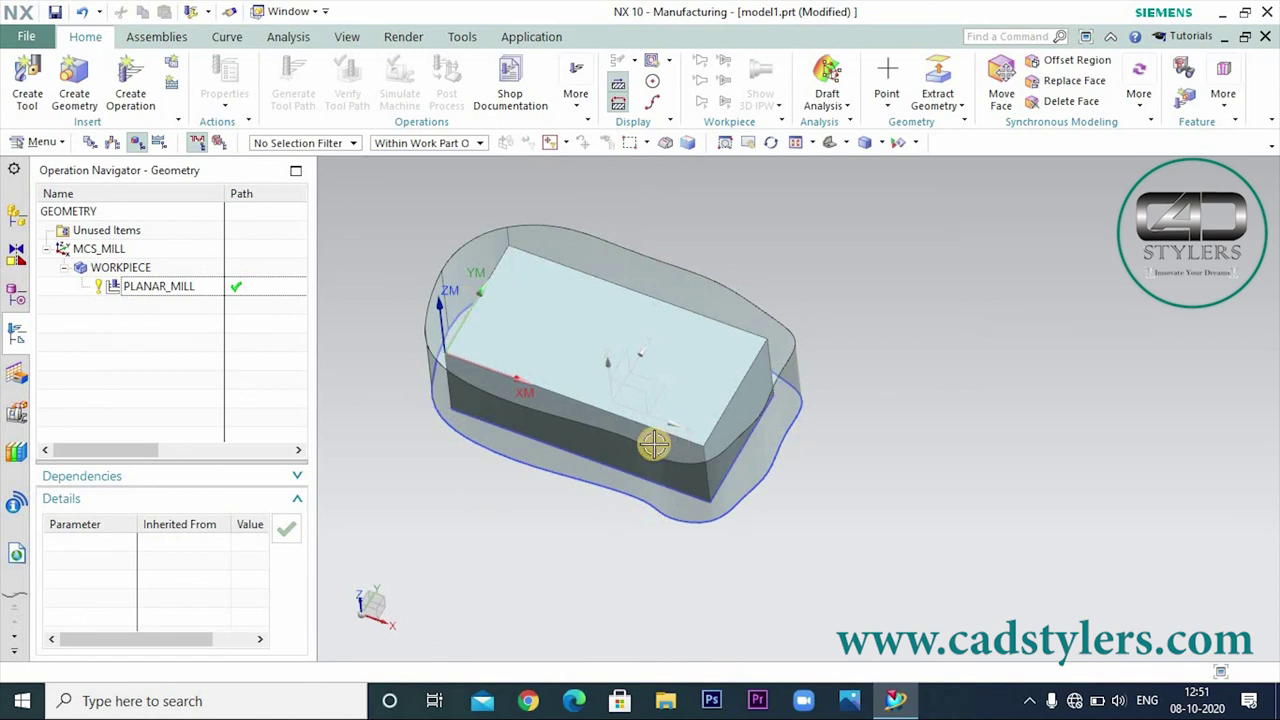
pyautogui.moveTo(611, 532); pyautogui.dragTo(842, 470, button='middle')
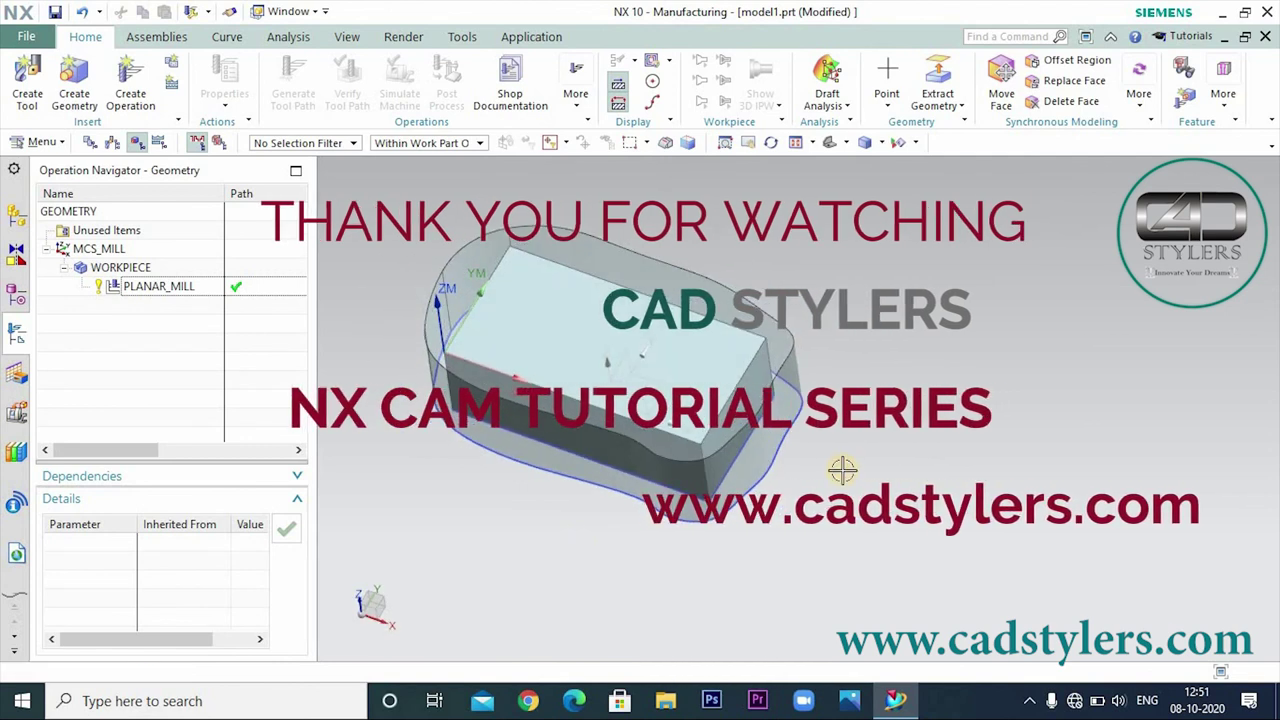